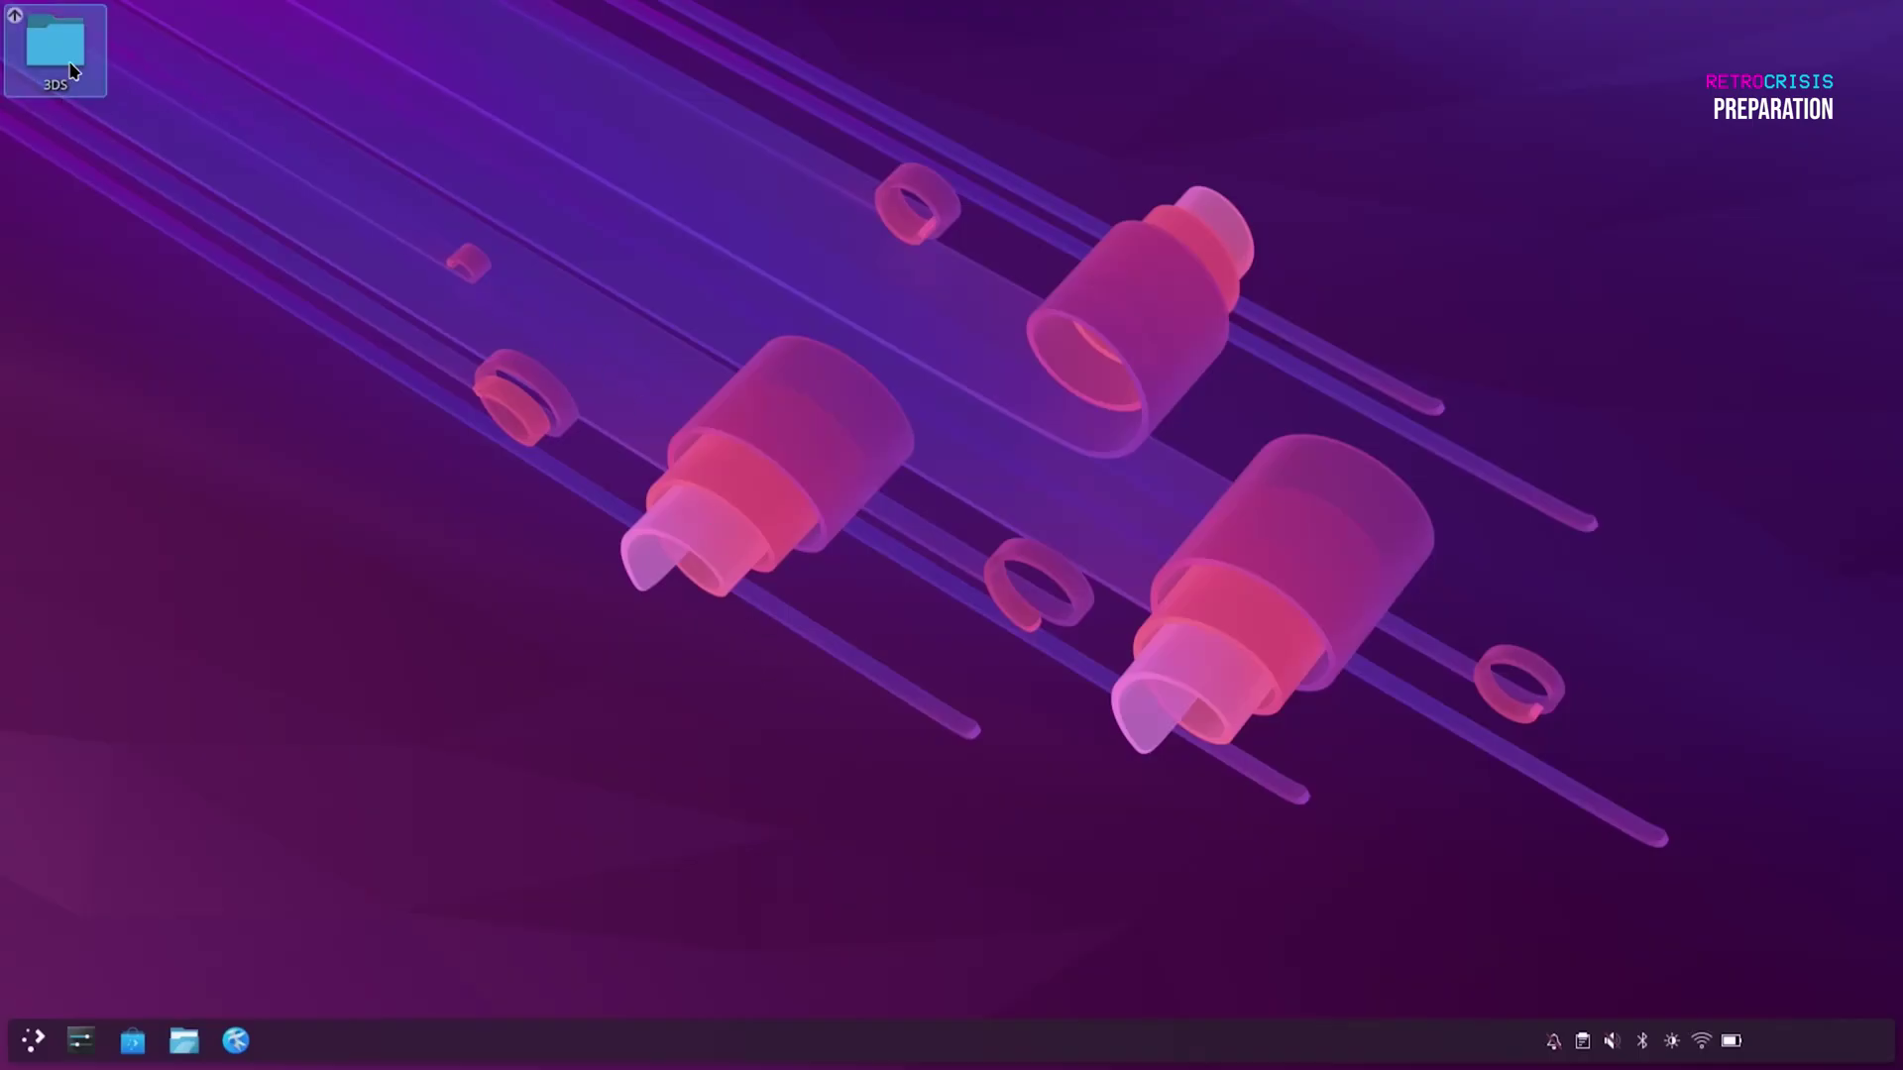
Check the Mario Kart 7 game file inside the desktop's 3DS folder and close the folder.
{"action": "left_click", "coordinate": [71, 70]}
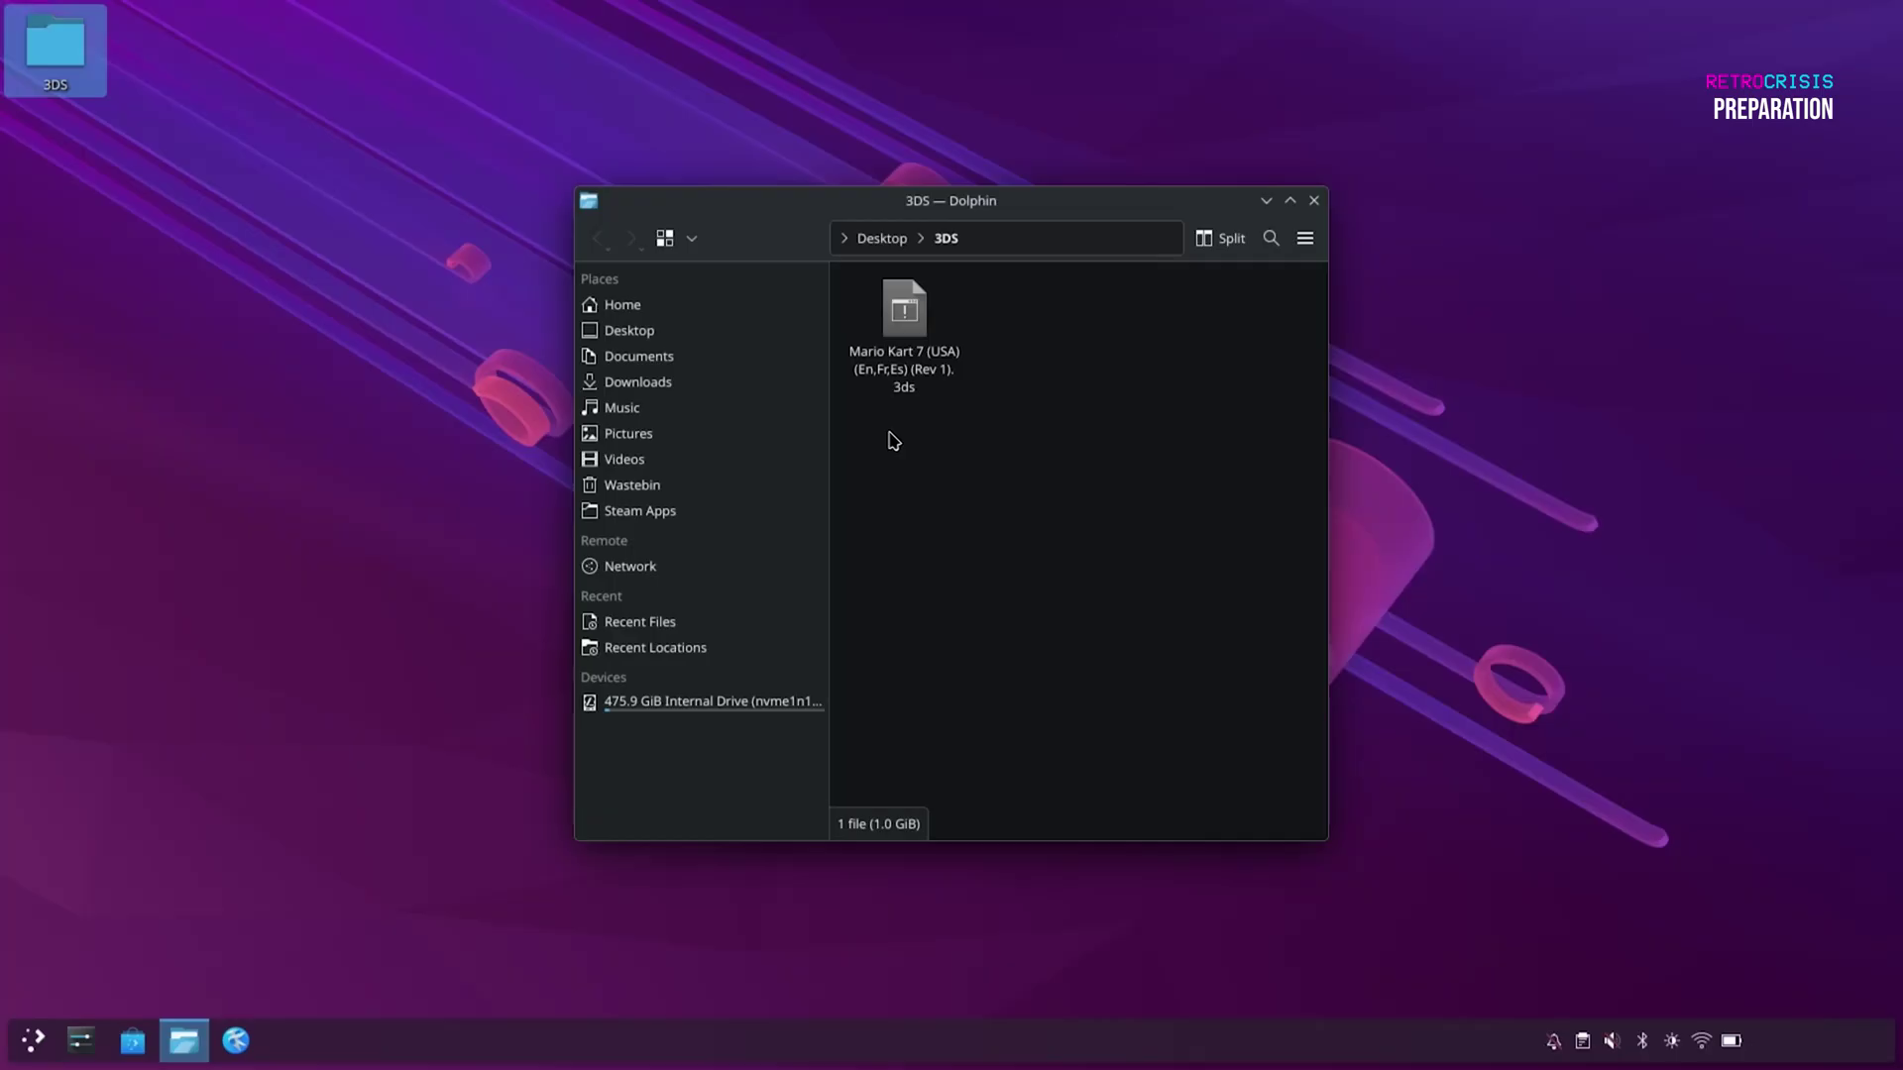
{"action": "left_click", "coordinate": [1313, 200]}
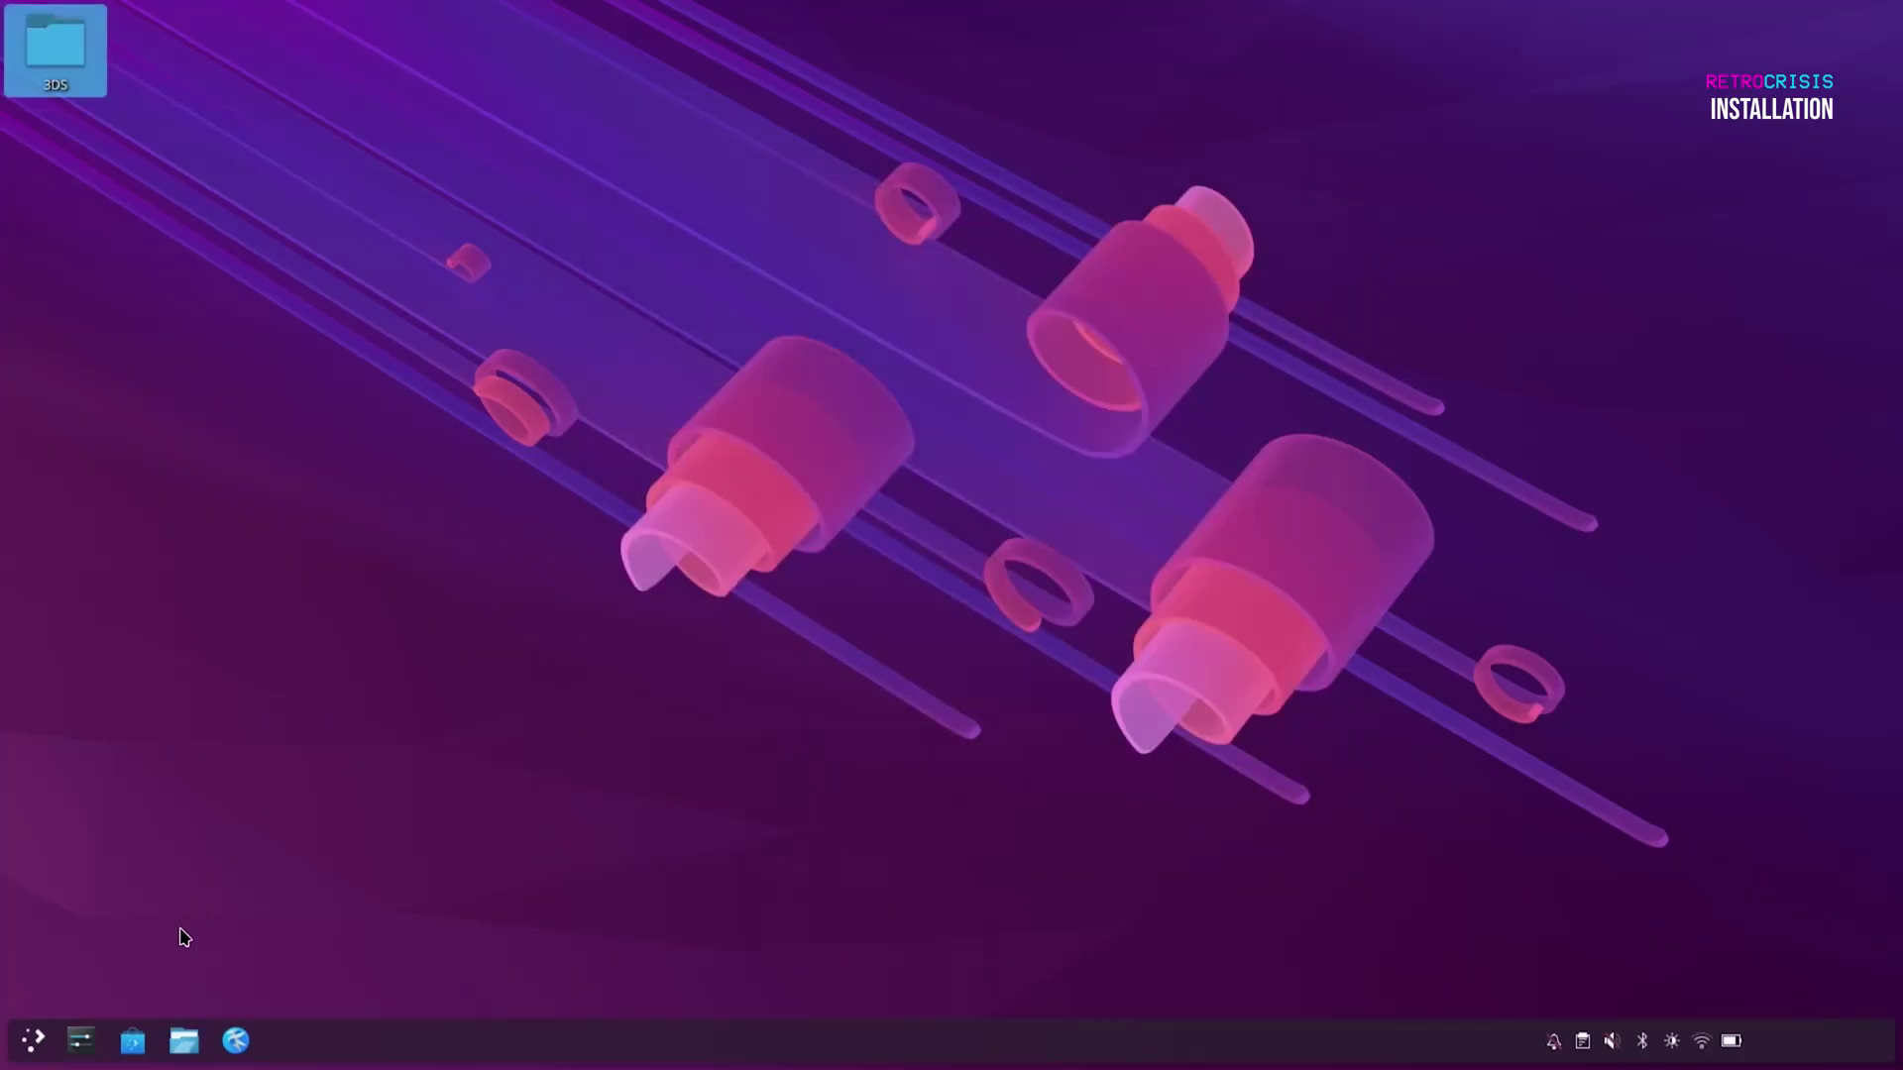
Install the Azahar emulator from Flathub, found in Discover's Emulators category under Games, and close Discover.
{"action": "left_click", "coordinate": [132, 1046]}
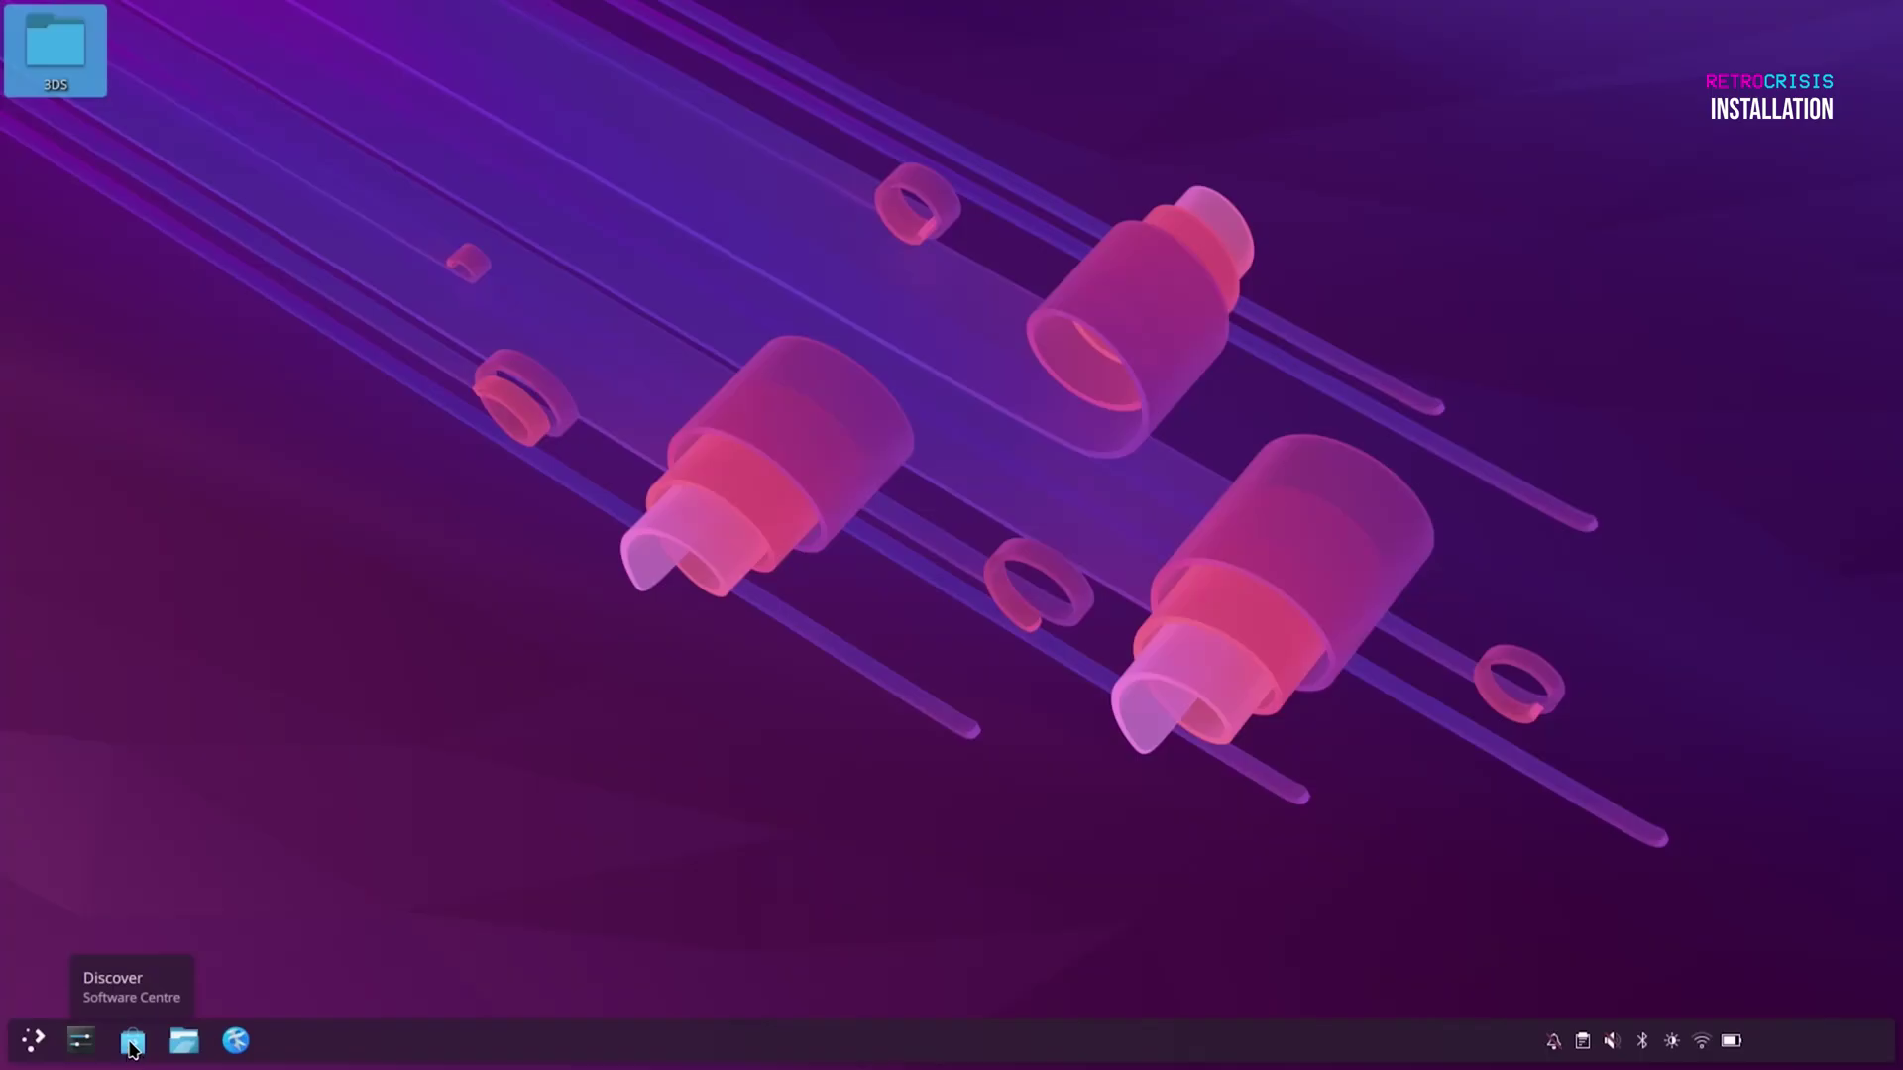
{"action": "left_click", "coordinate": [641, 305]}
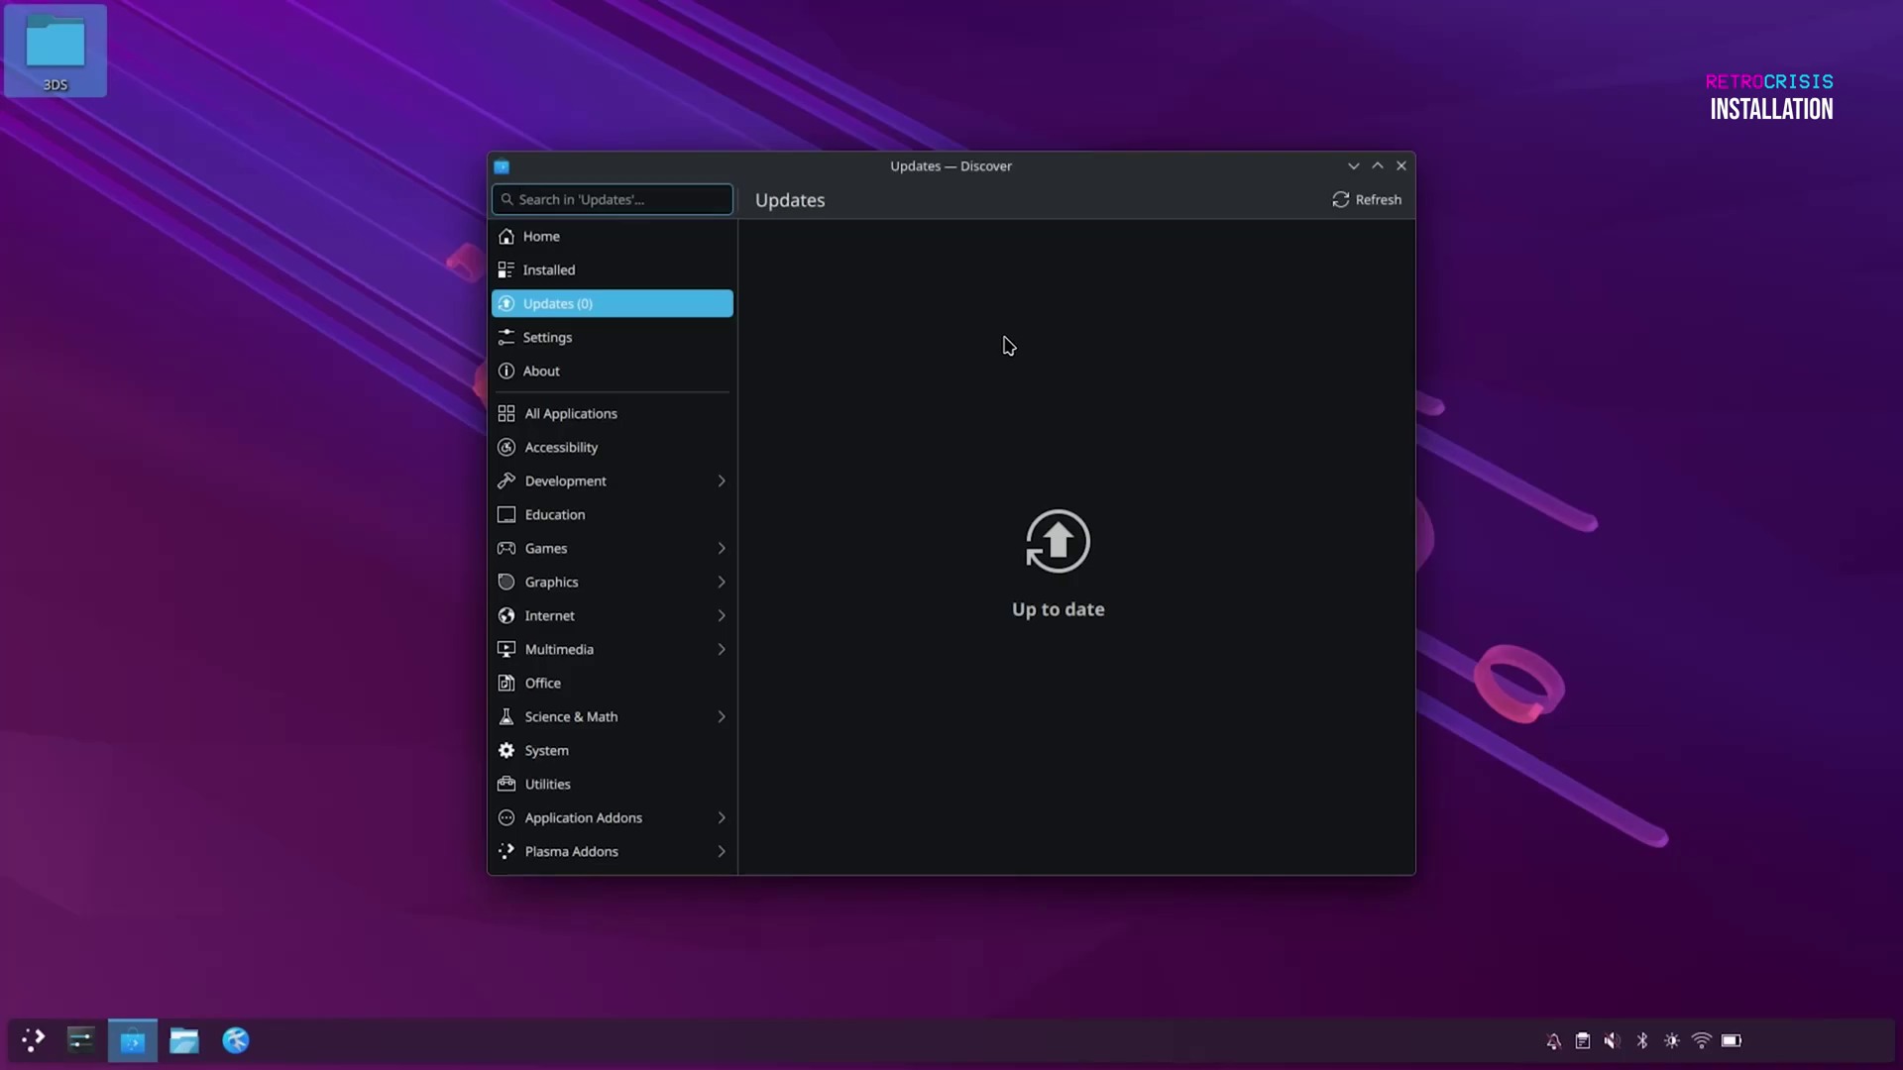
{"action": "left_click", "coordinate": [592, 553]}
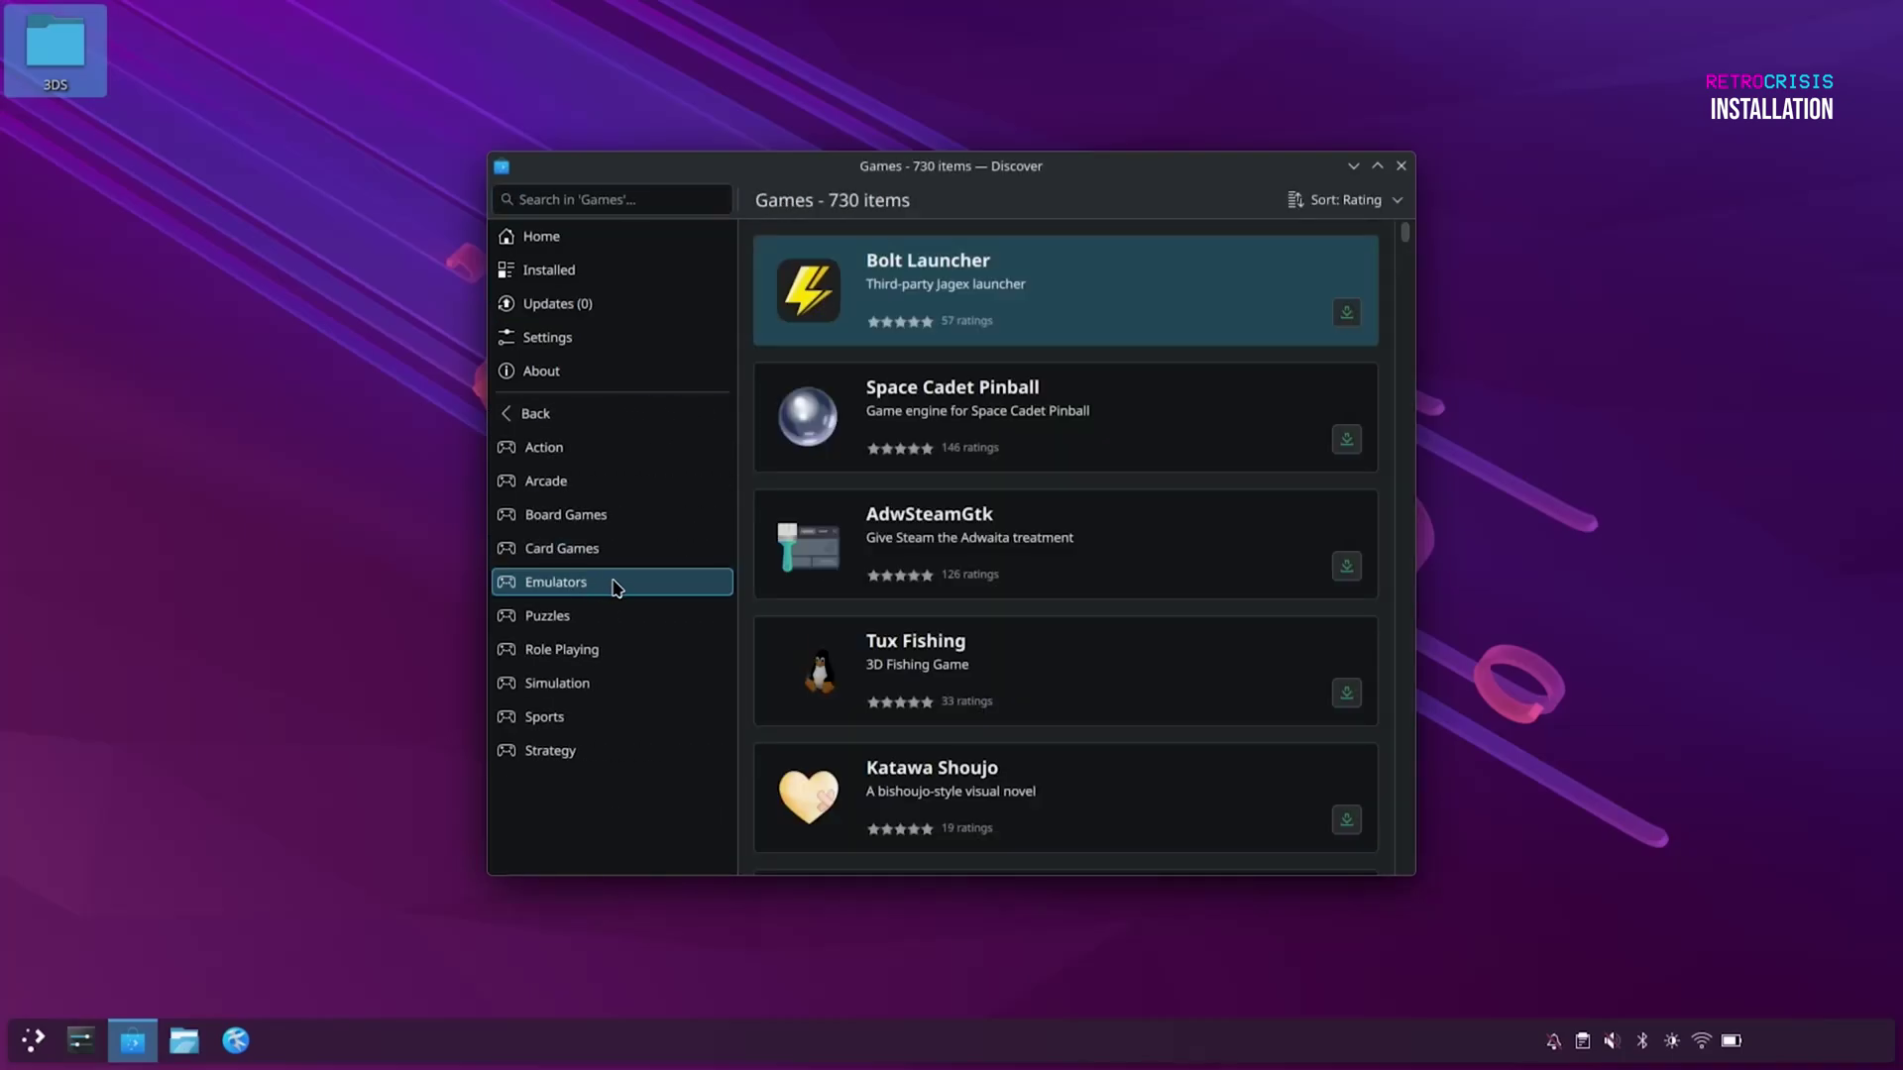
{"action": "left_click", "coordinate": [614, 588]}
{"action": "scroll", "coordinate": [916, 277], "scroll_direction": "down", "scroll_amount": 1}
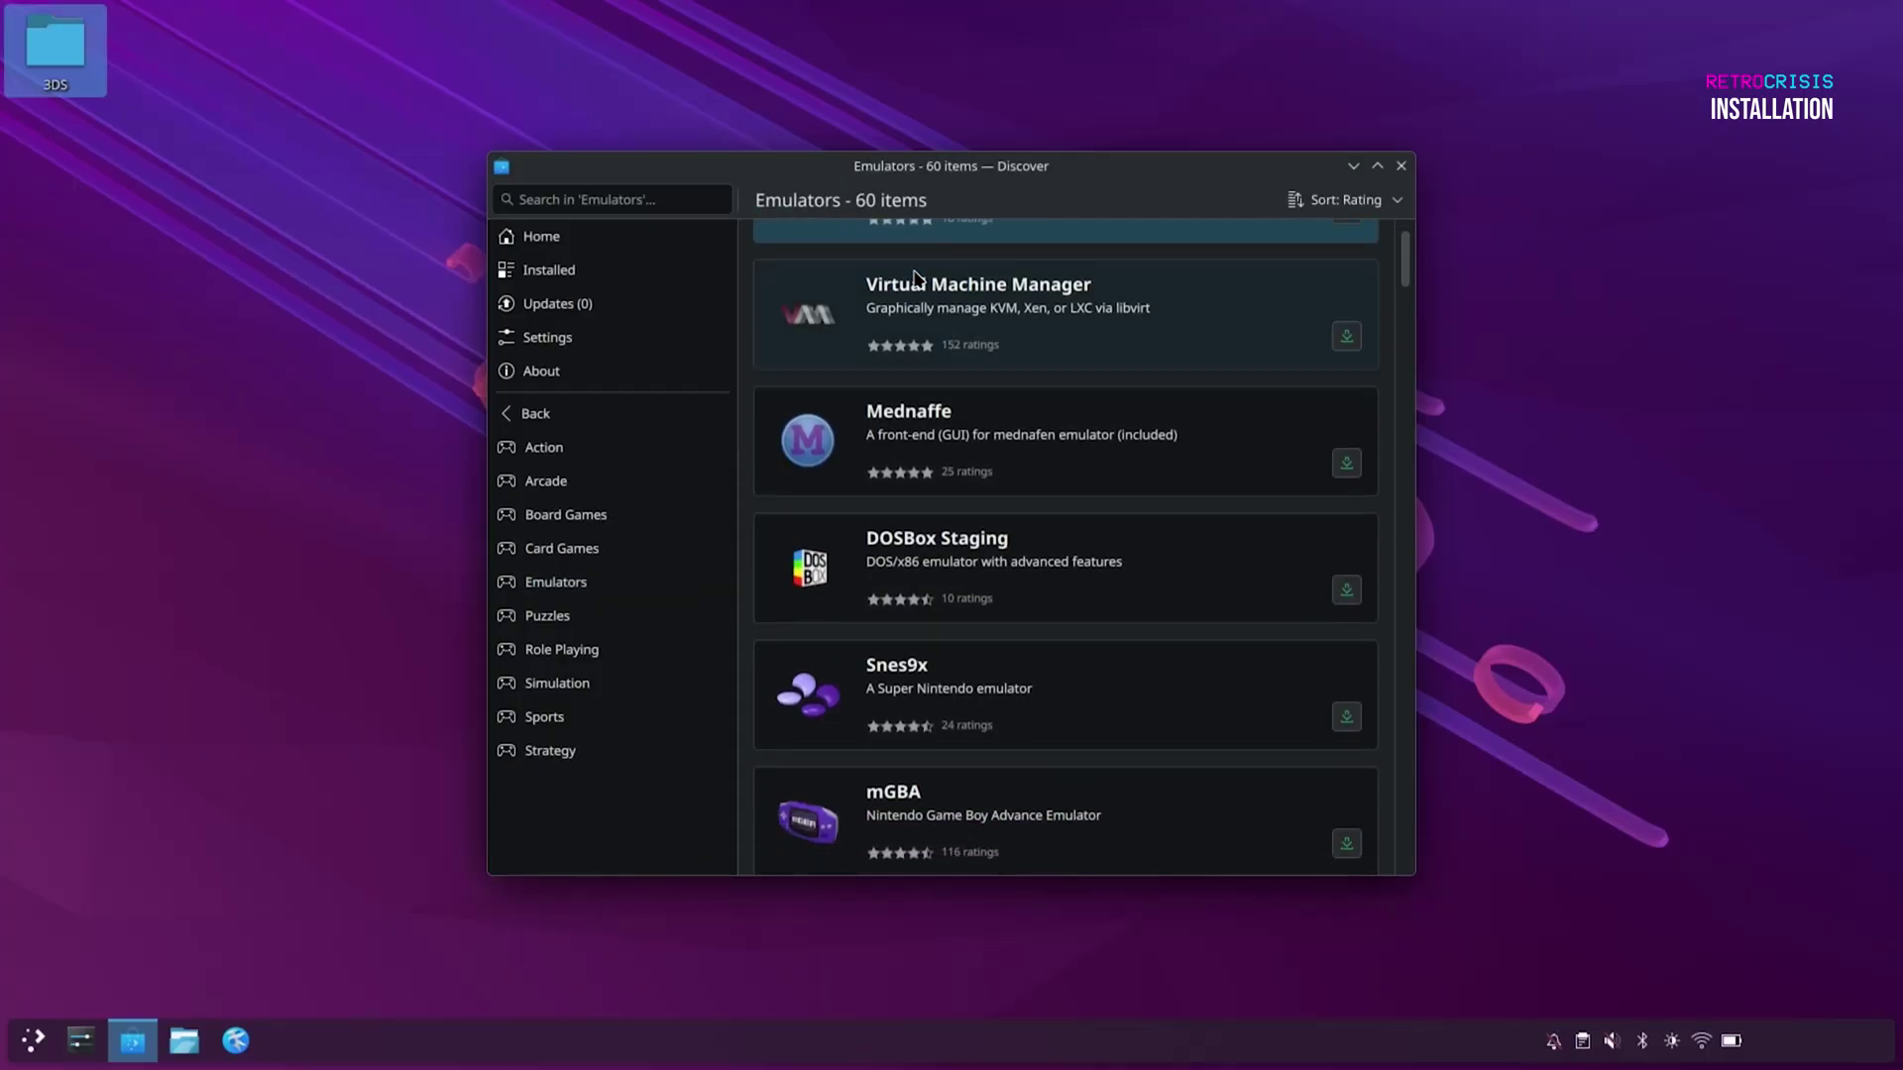
{"action": "scroll", "coordinate": [916, 278], "scroll_direction": "down", "scroll_amount": 15}
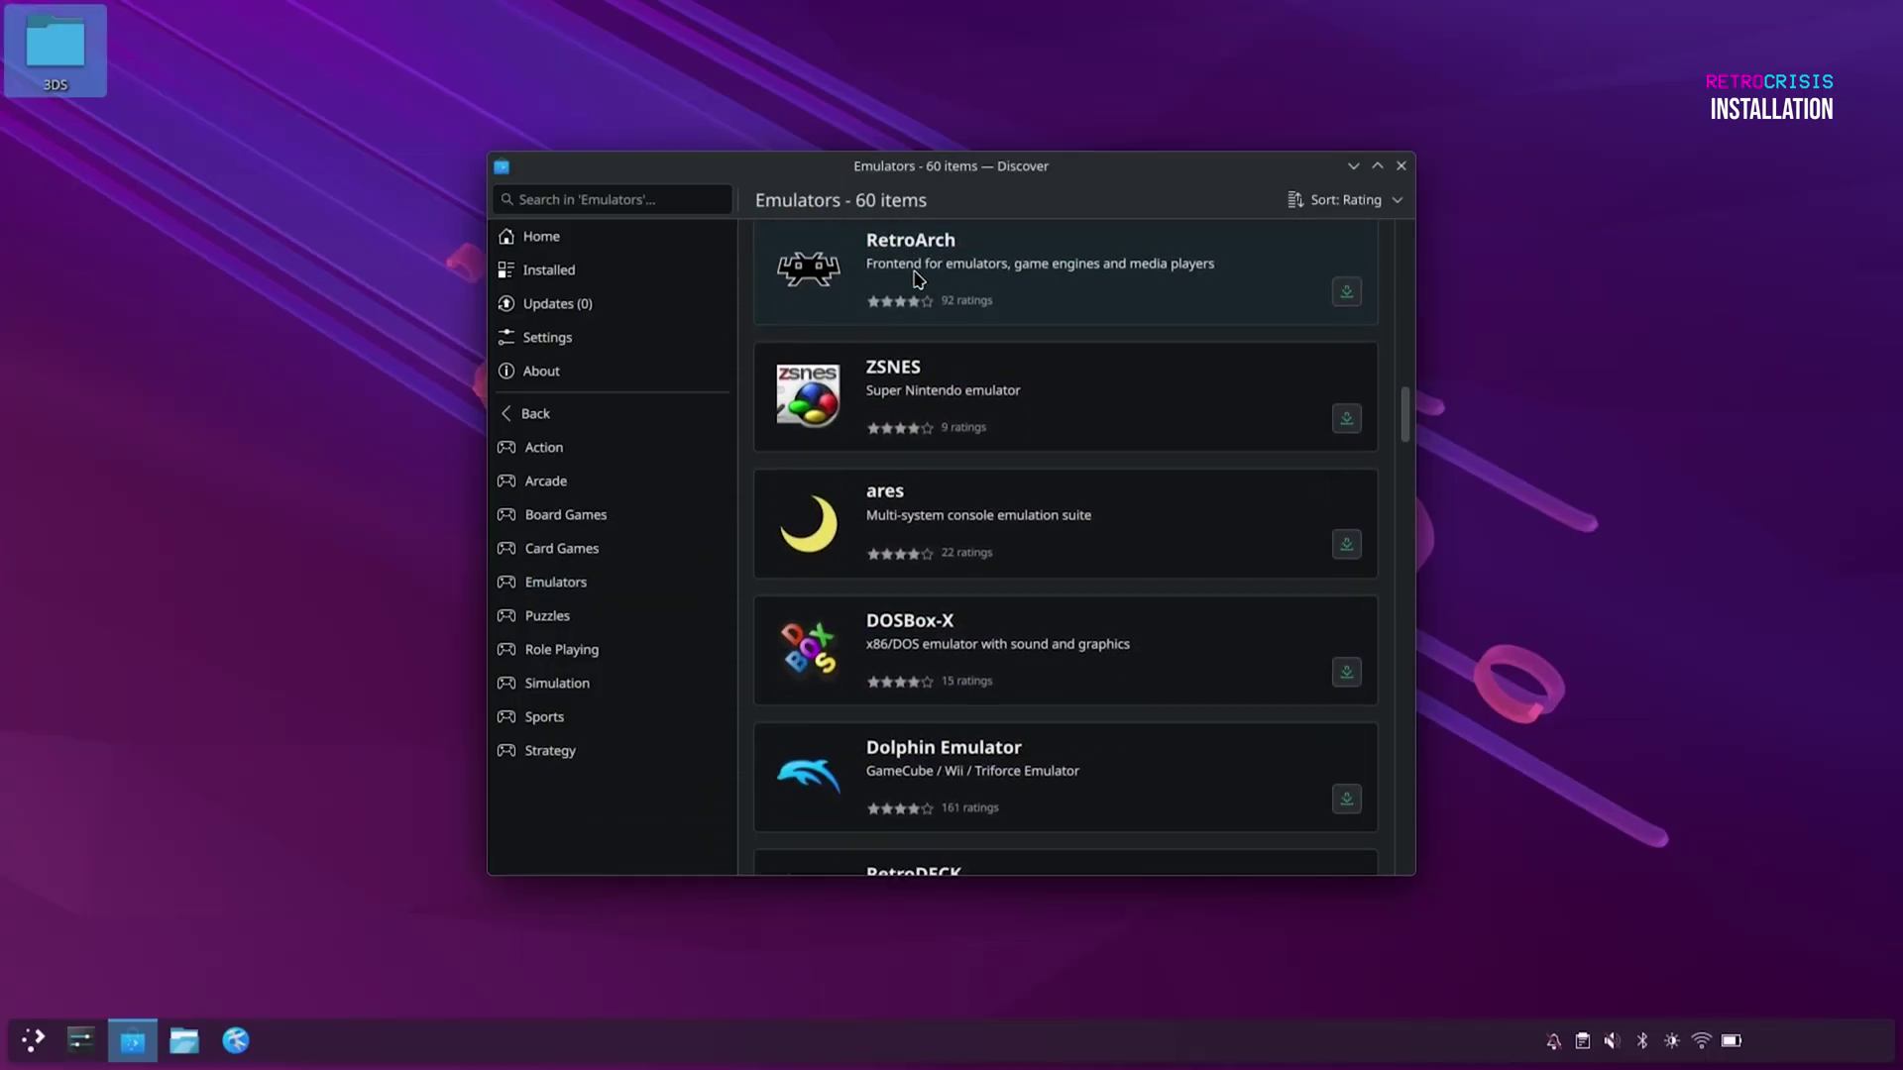
{"action": "scroll", "coordinate": [917, 278], "scroll_direction": "down", "scroll_amount": 15}
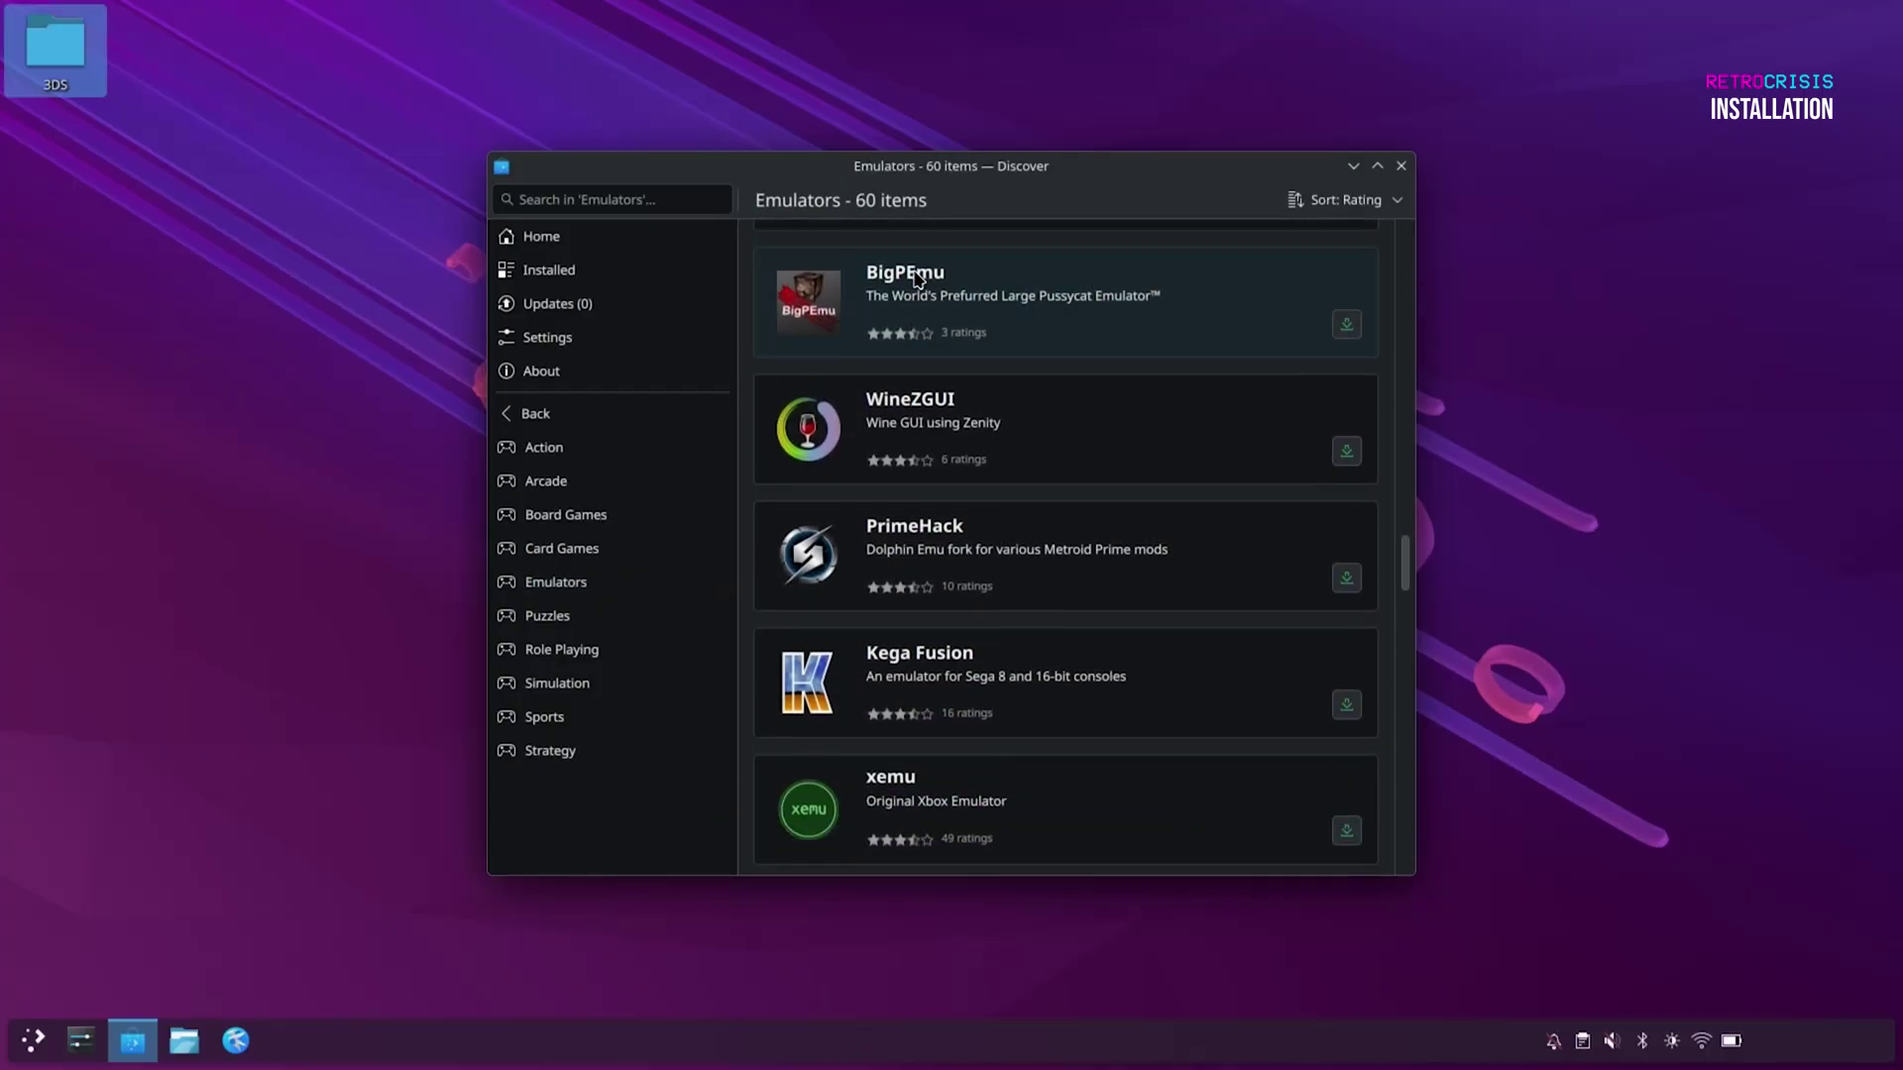
{"action": "scroll", "coordinate": [917, 278], "scroll_direction": "down", "scroll_amount": 6}
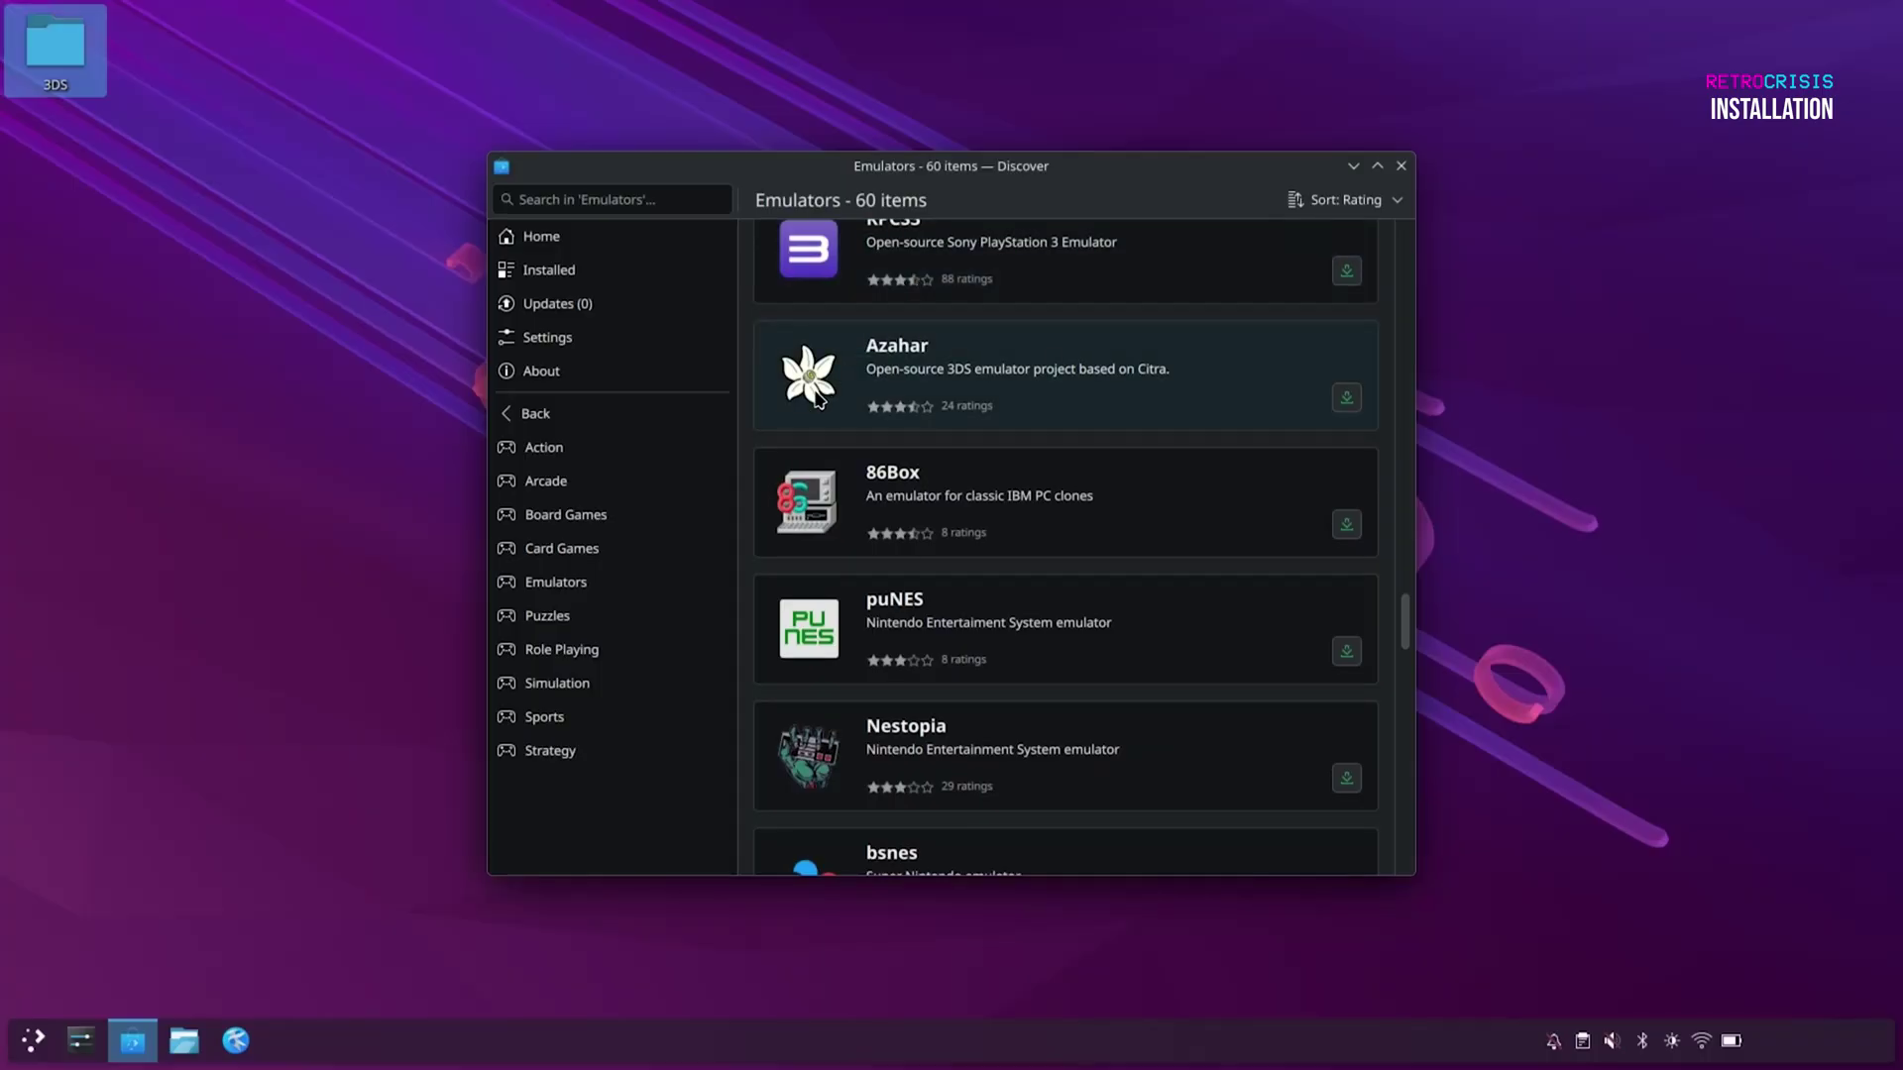
{"action": "left_click", "coordinate": [1021, 375]}
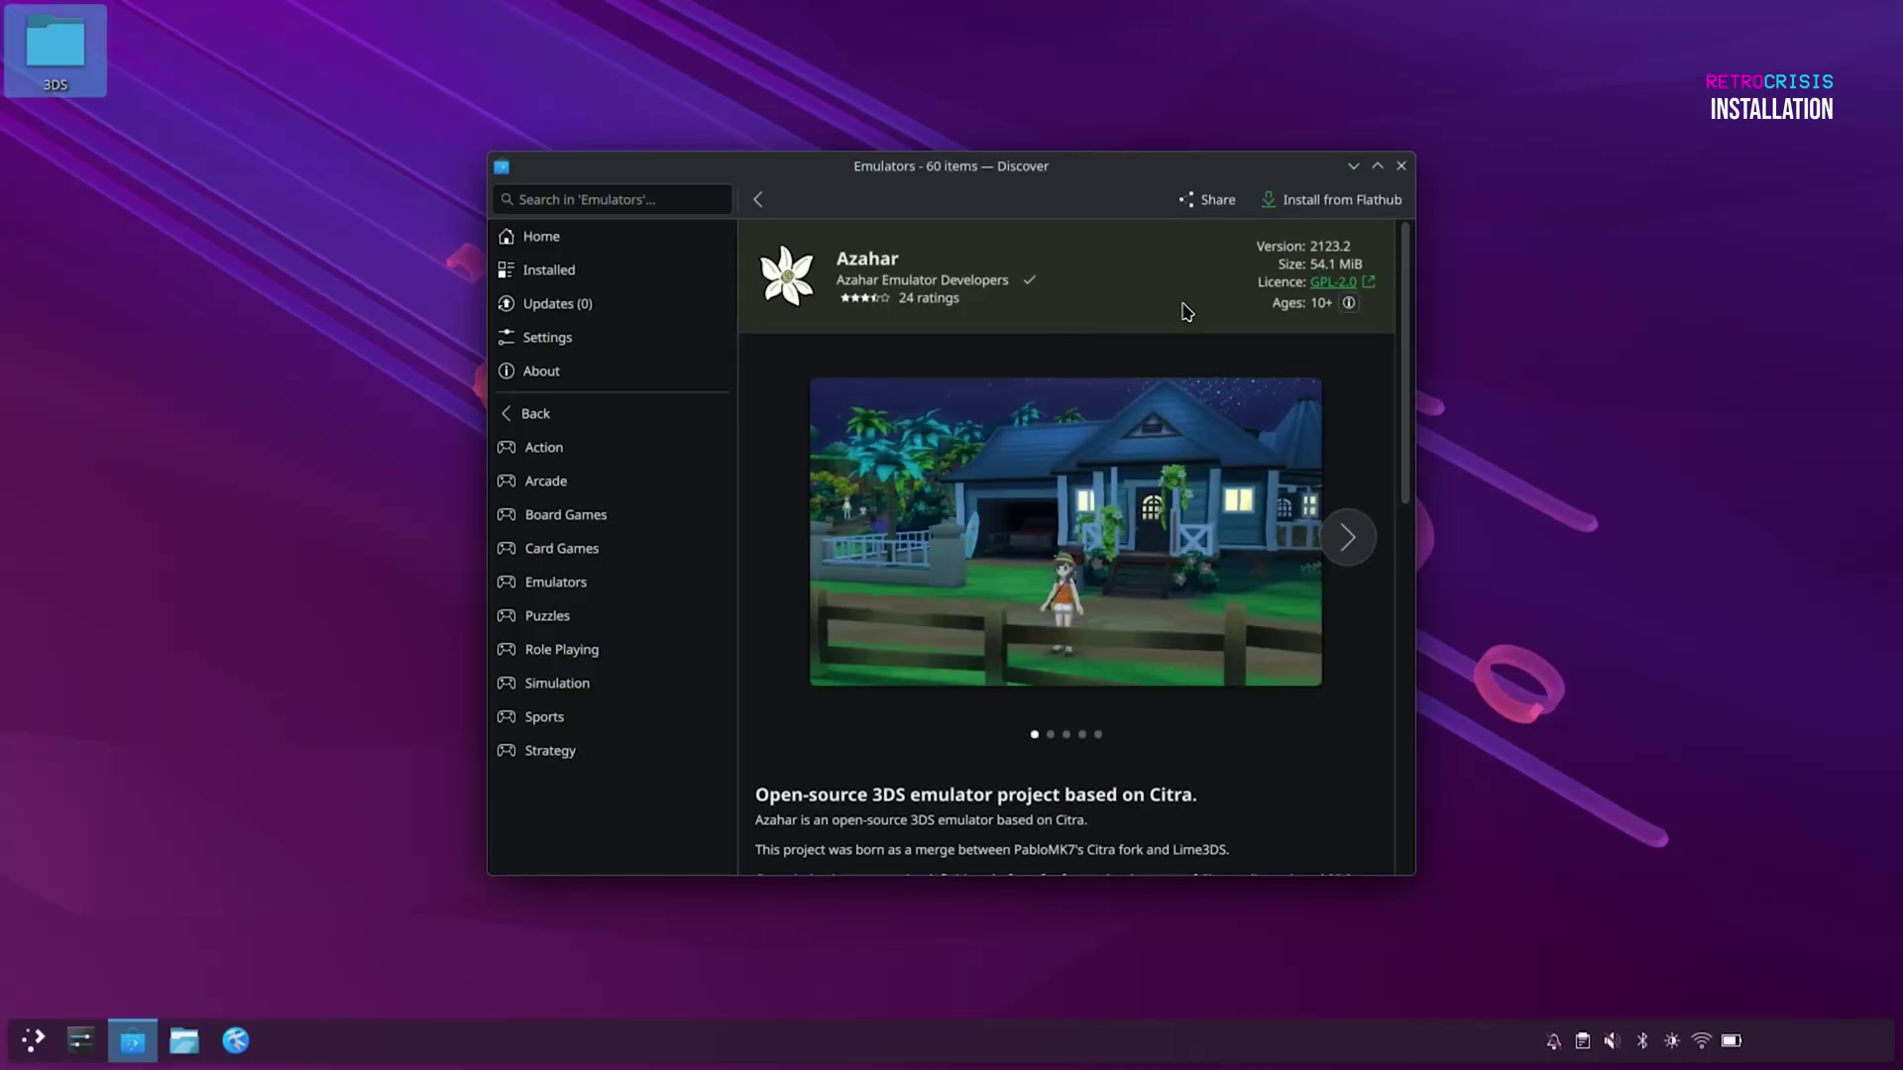
{"action": "left_click", "coordinate": [1334, 213]}
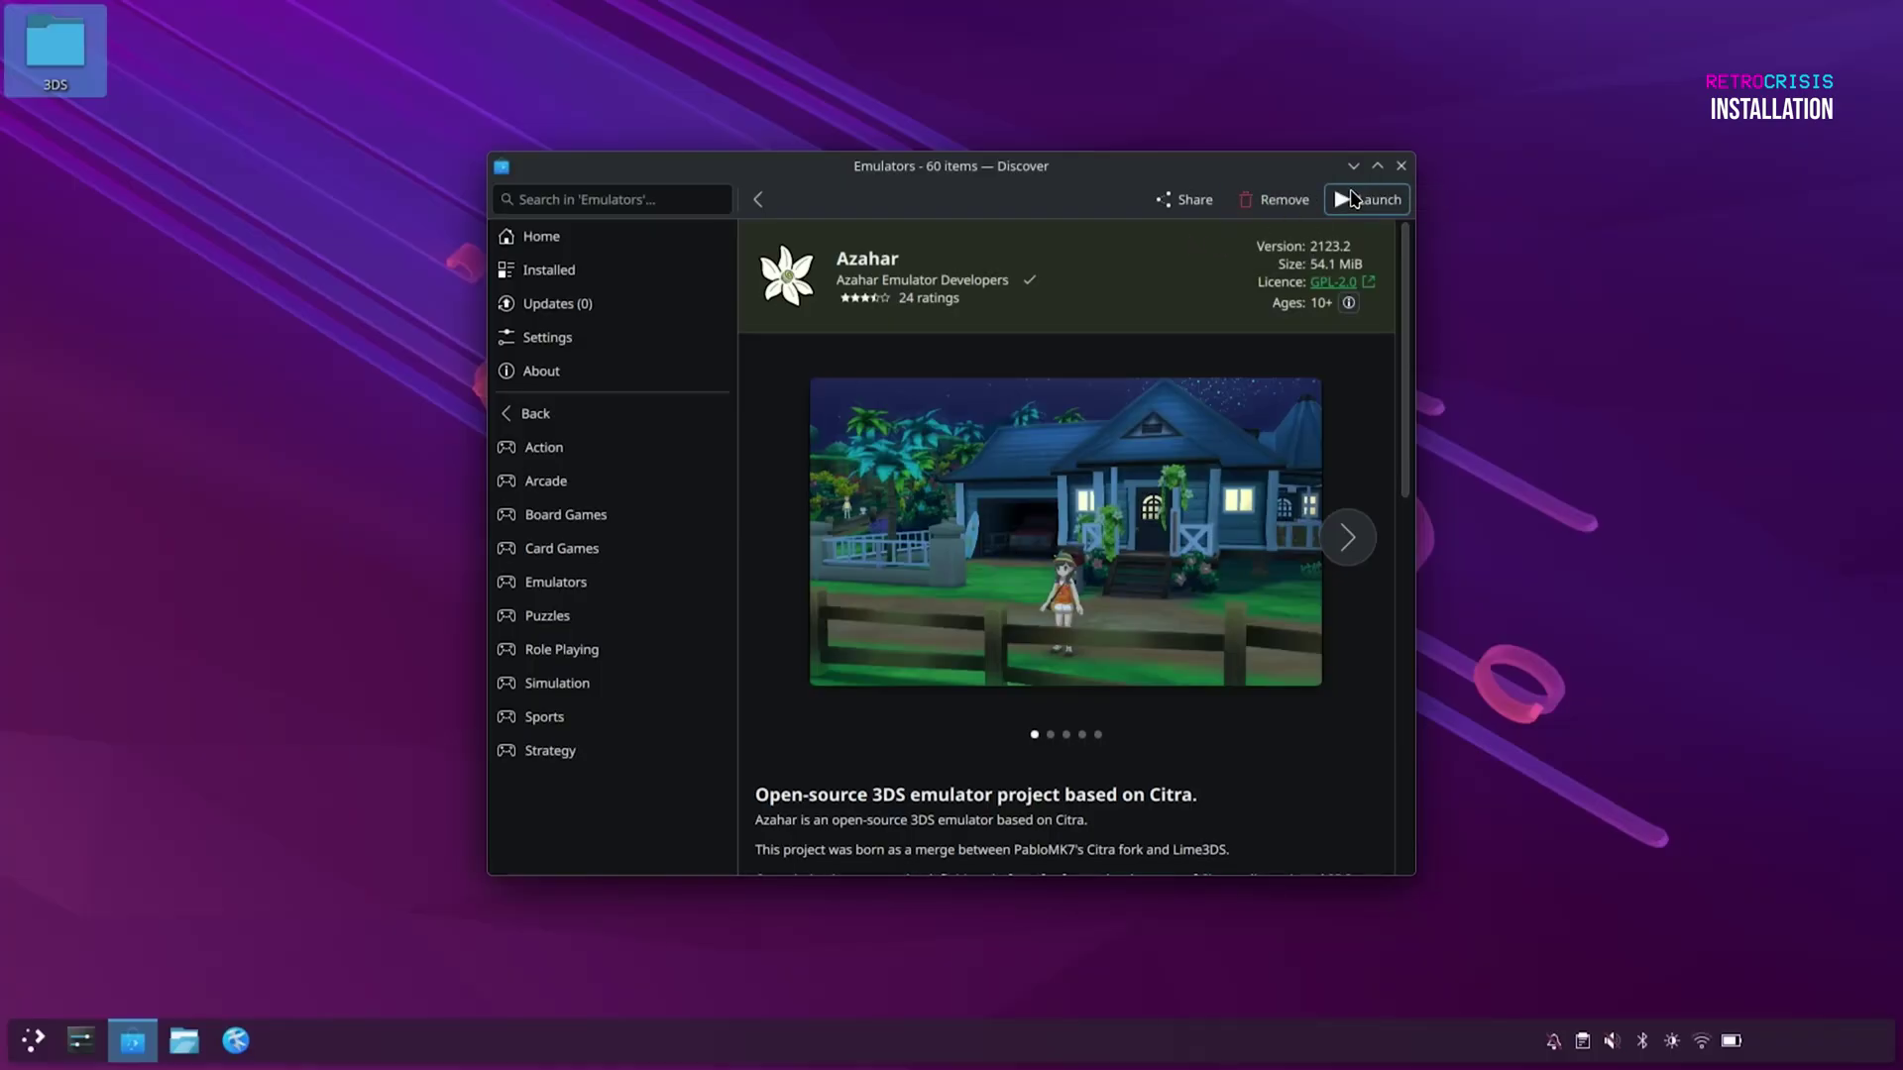
{"action": "left_click", "coordinate": [1401, 165]}
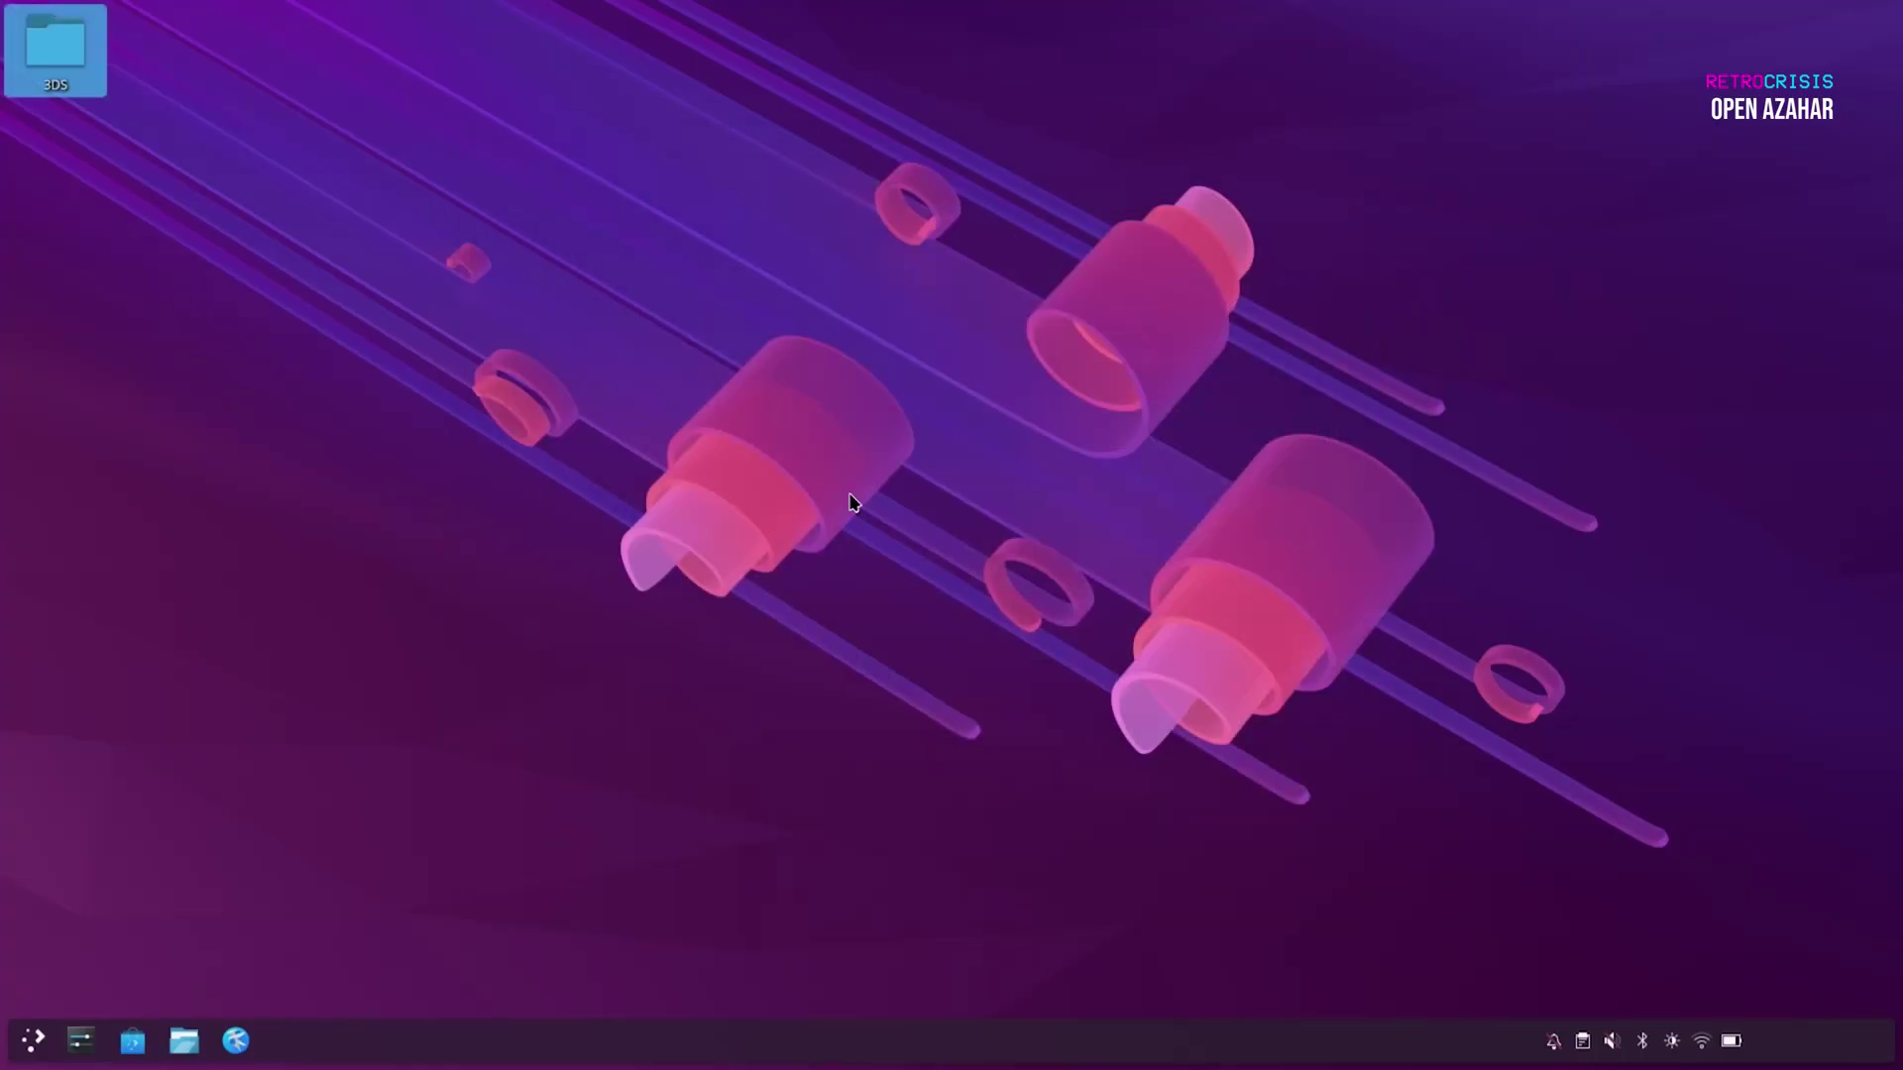
Launch Azahar from the Games category of the installed applications.
{"action": "left_click", "coordinate": [33, 1038]}
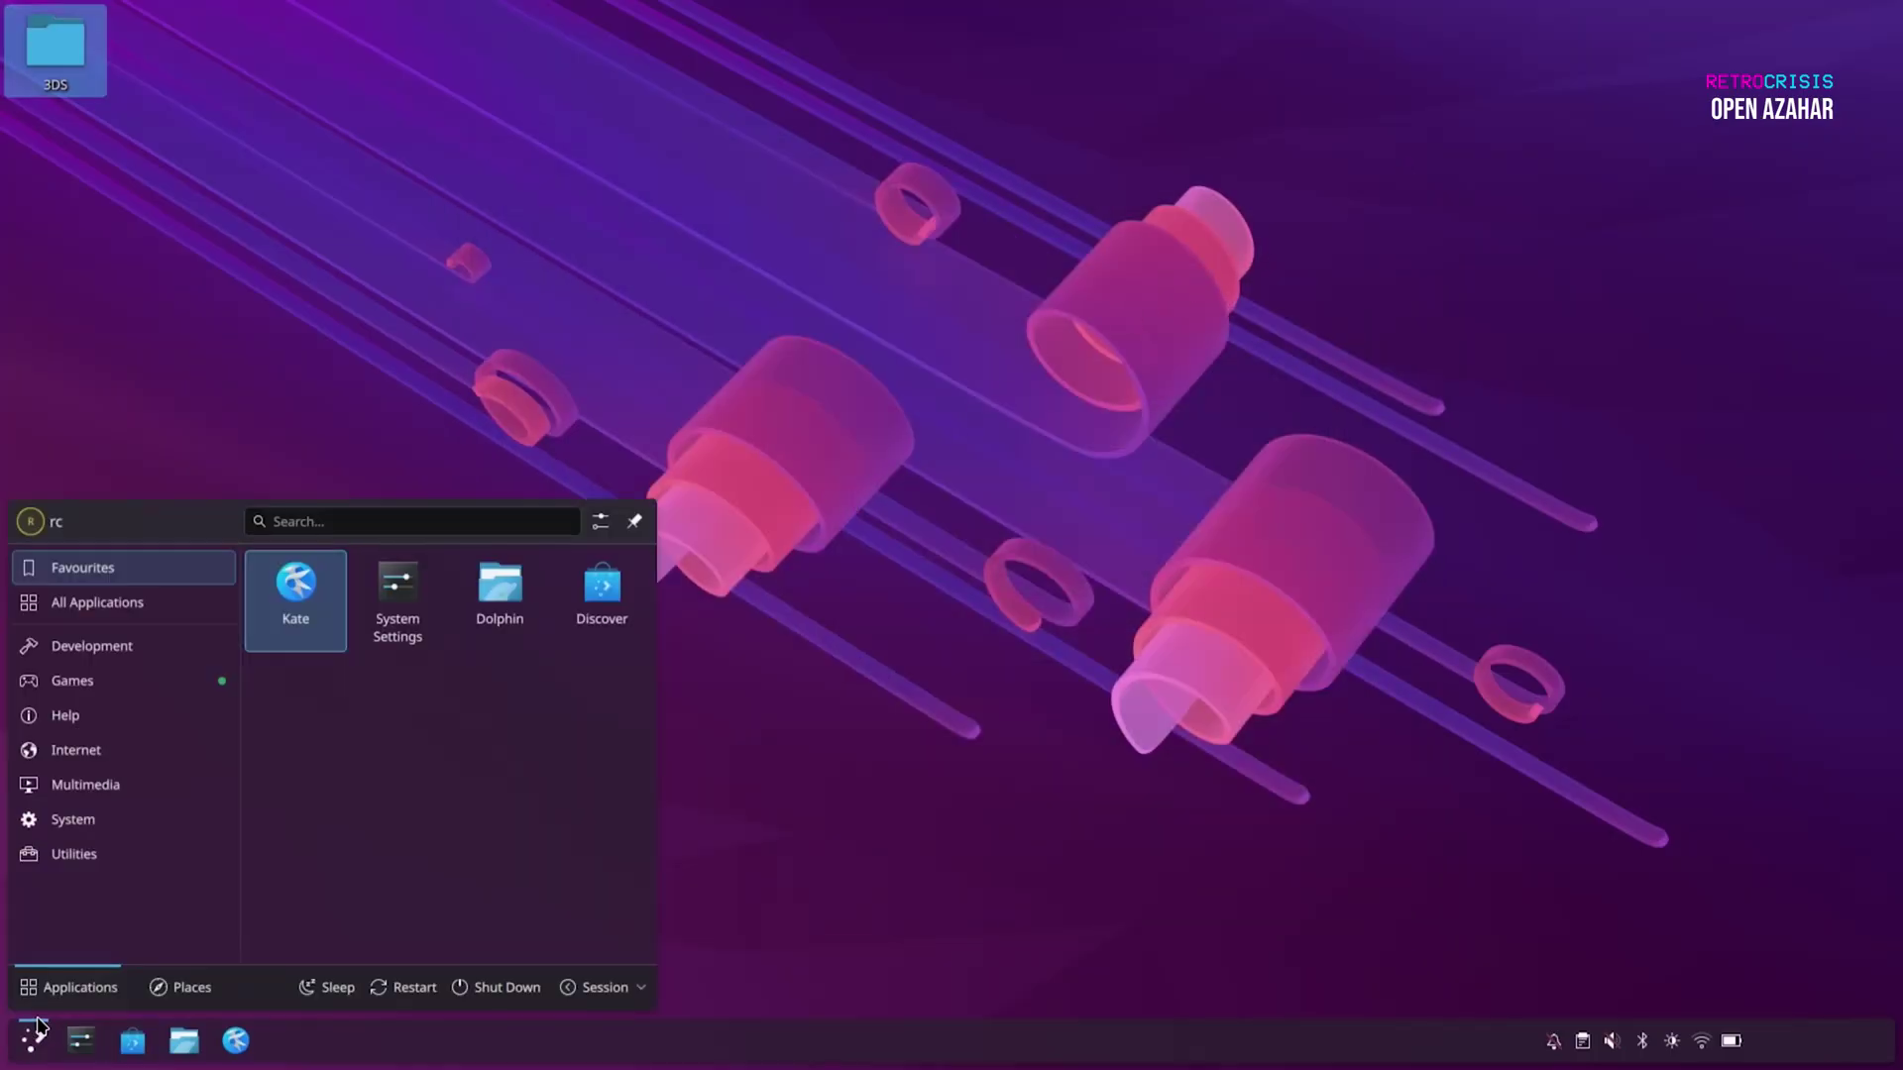
{"action": "left_click", "coordinate": [123, 692]}
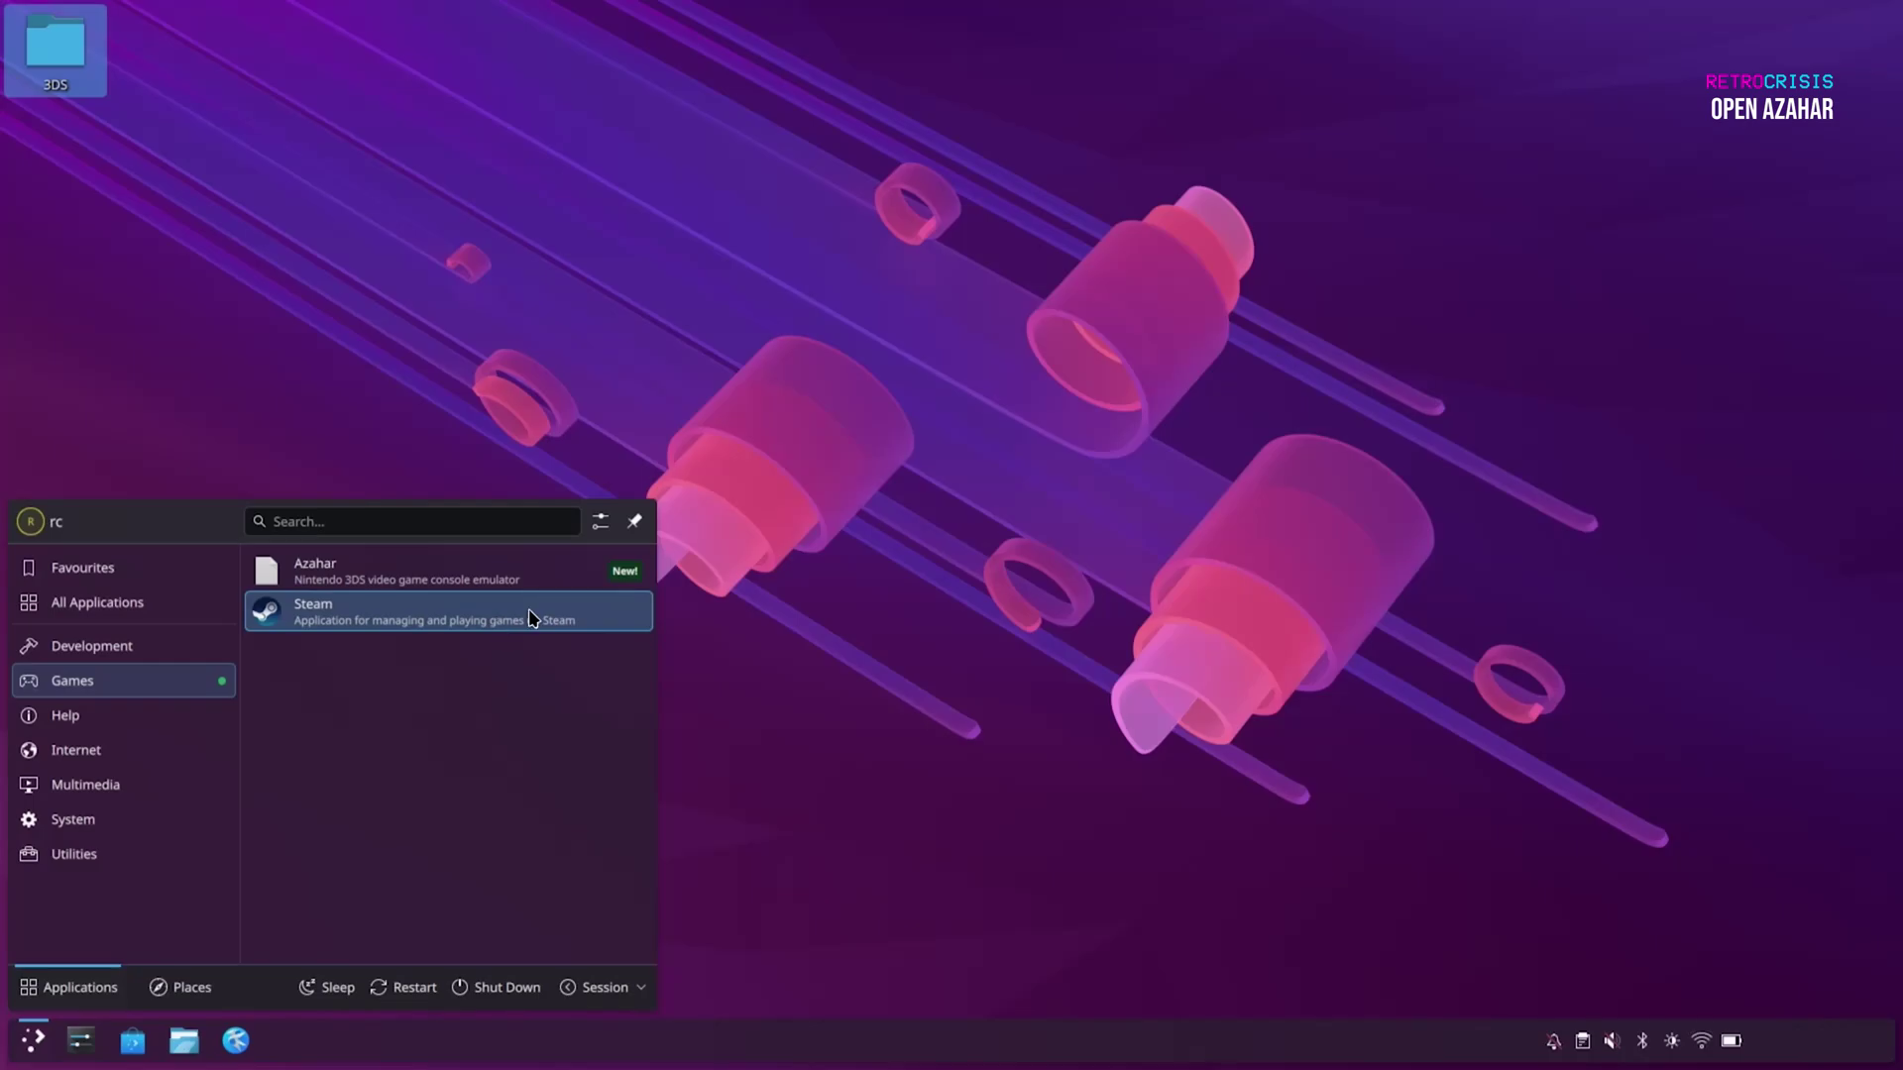
{"action": "left_click", "coordinate": [571, 573]}
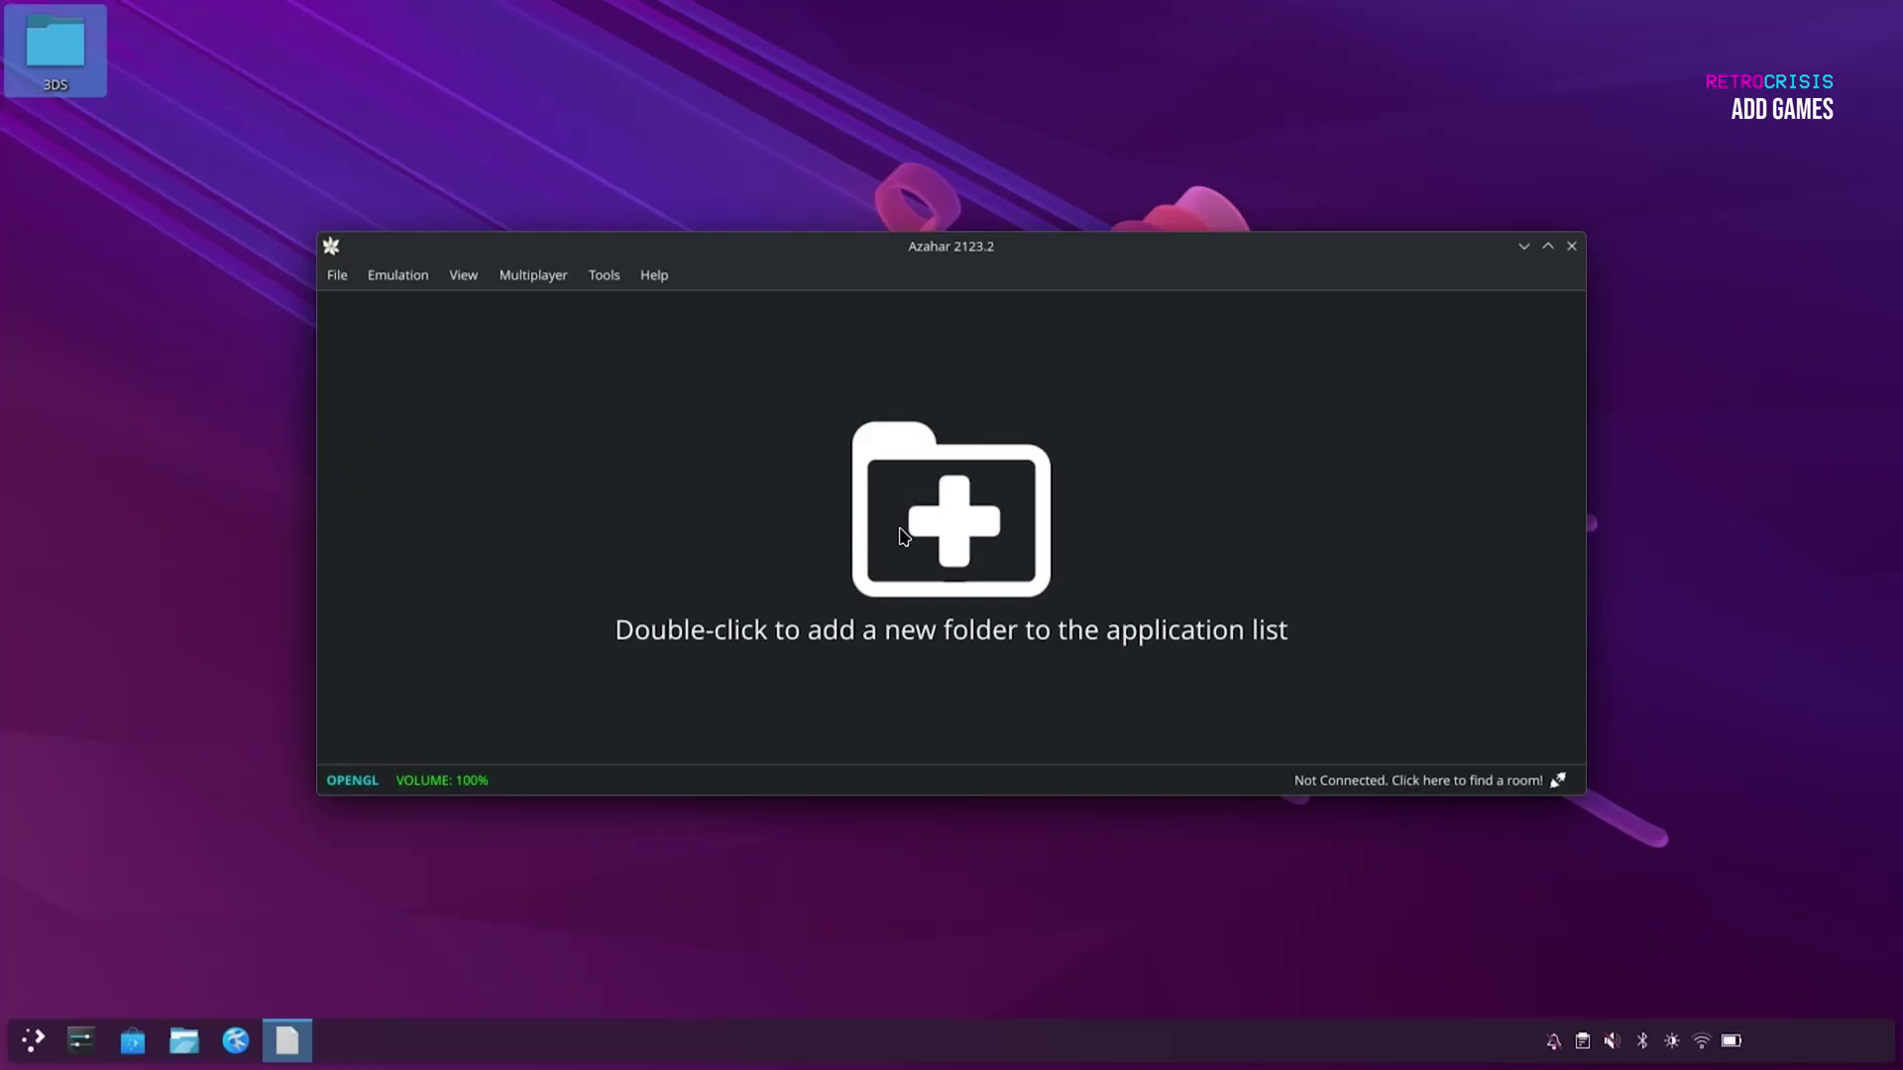
Add the 3DS folder on the Desktop to Azahar's application list.
{"action": "double_click", "coordinate": [956, 517]}
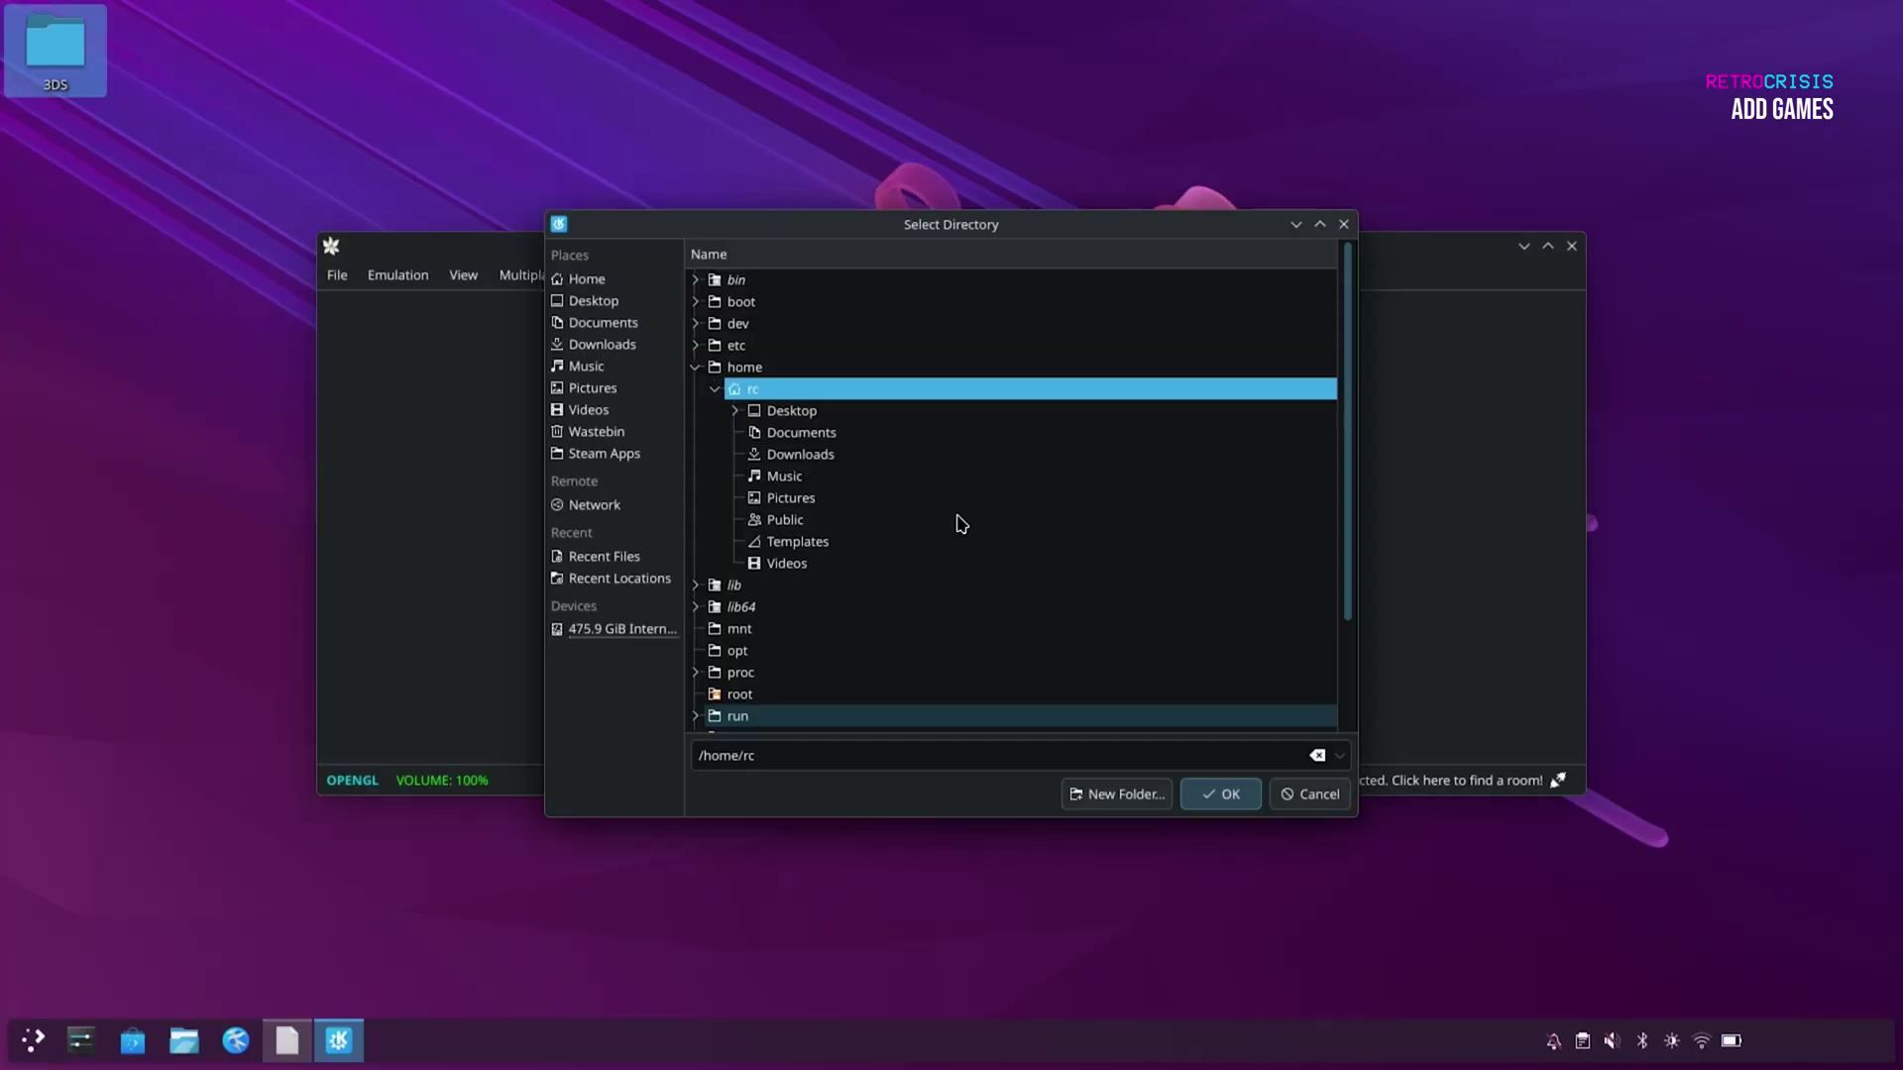
{"action": "left_click", "coordinate": [735, 410]}
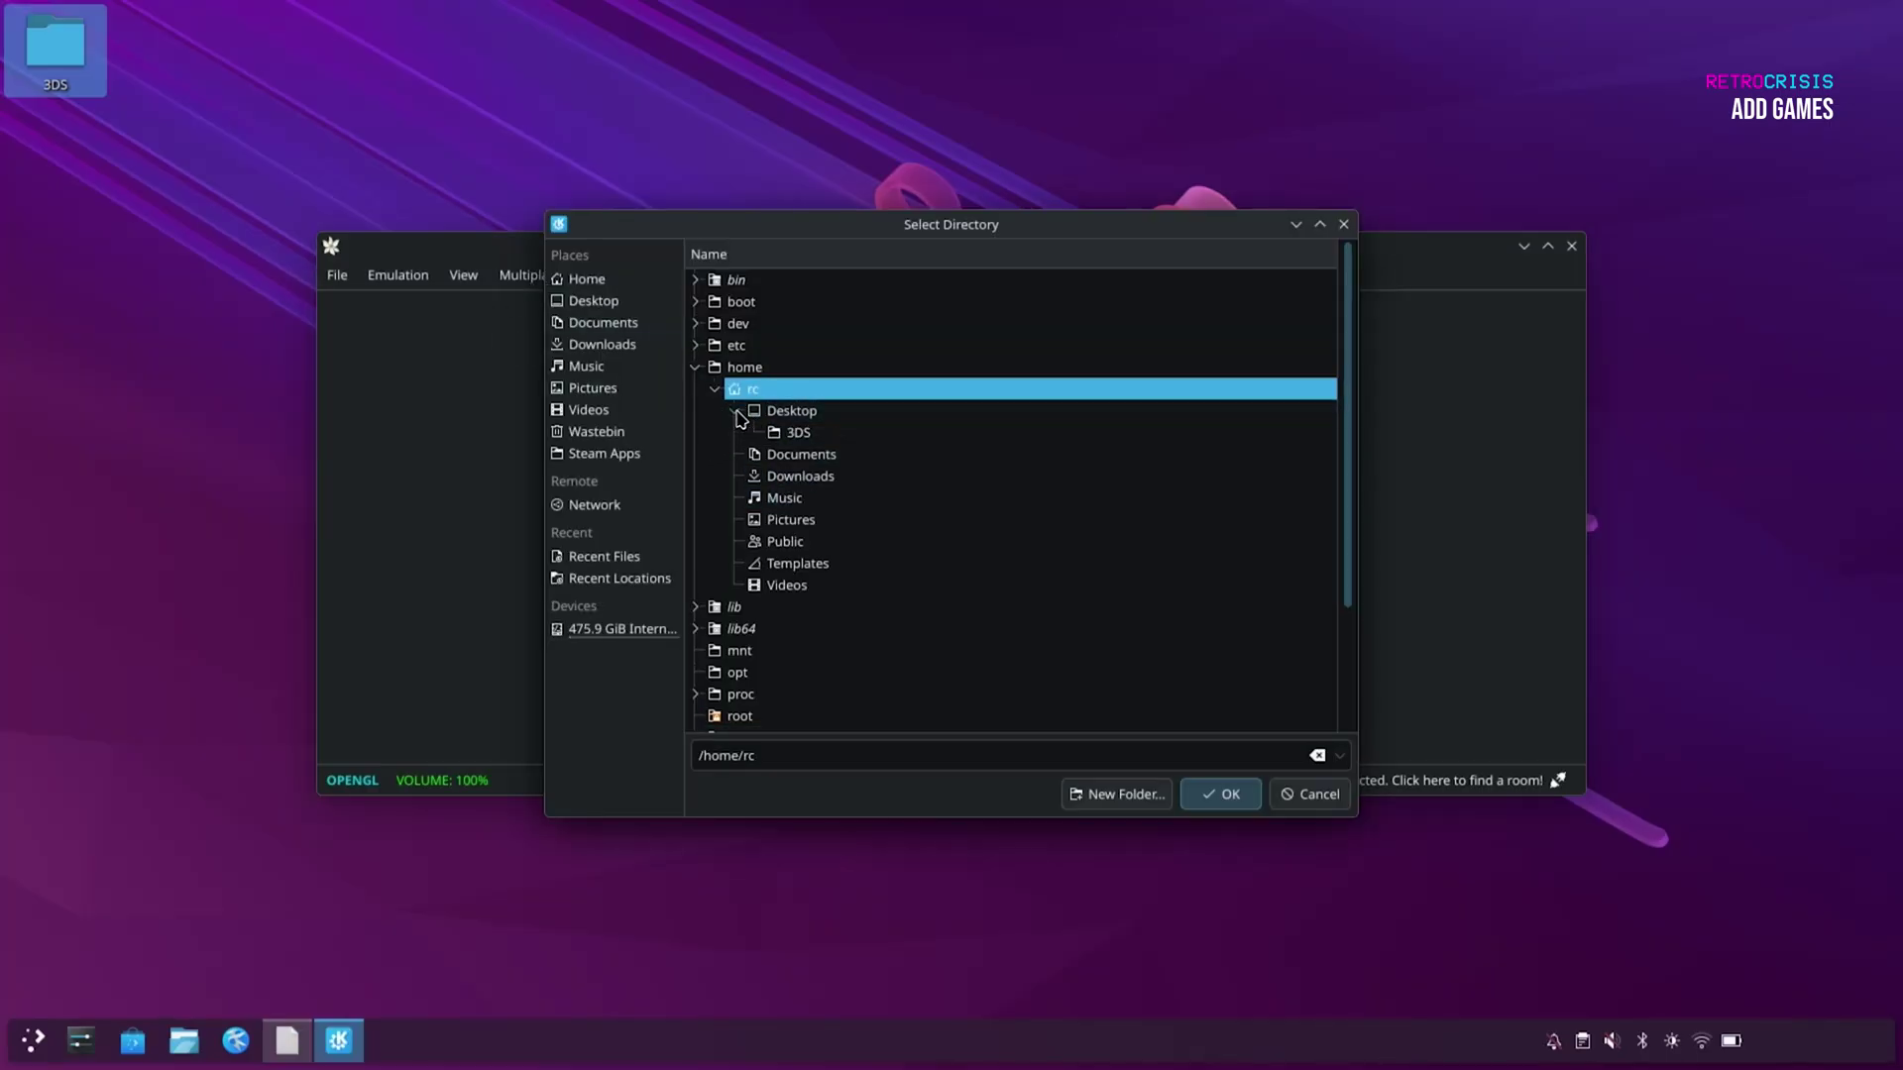
{"action": "left_click", "coordinate": [801, 436]}
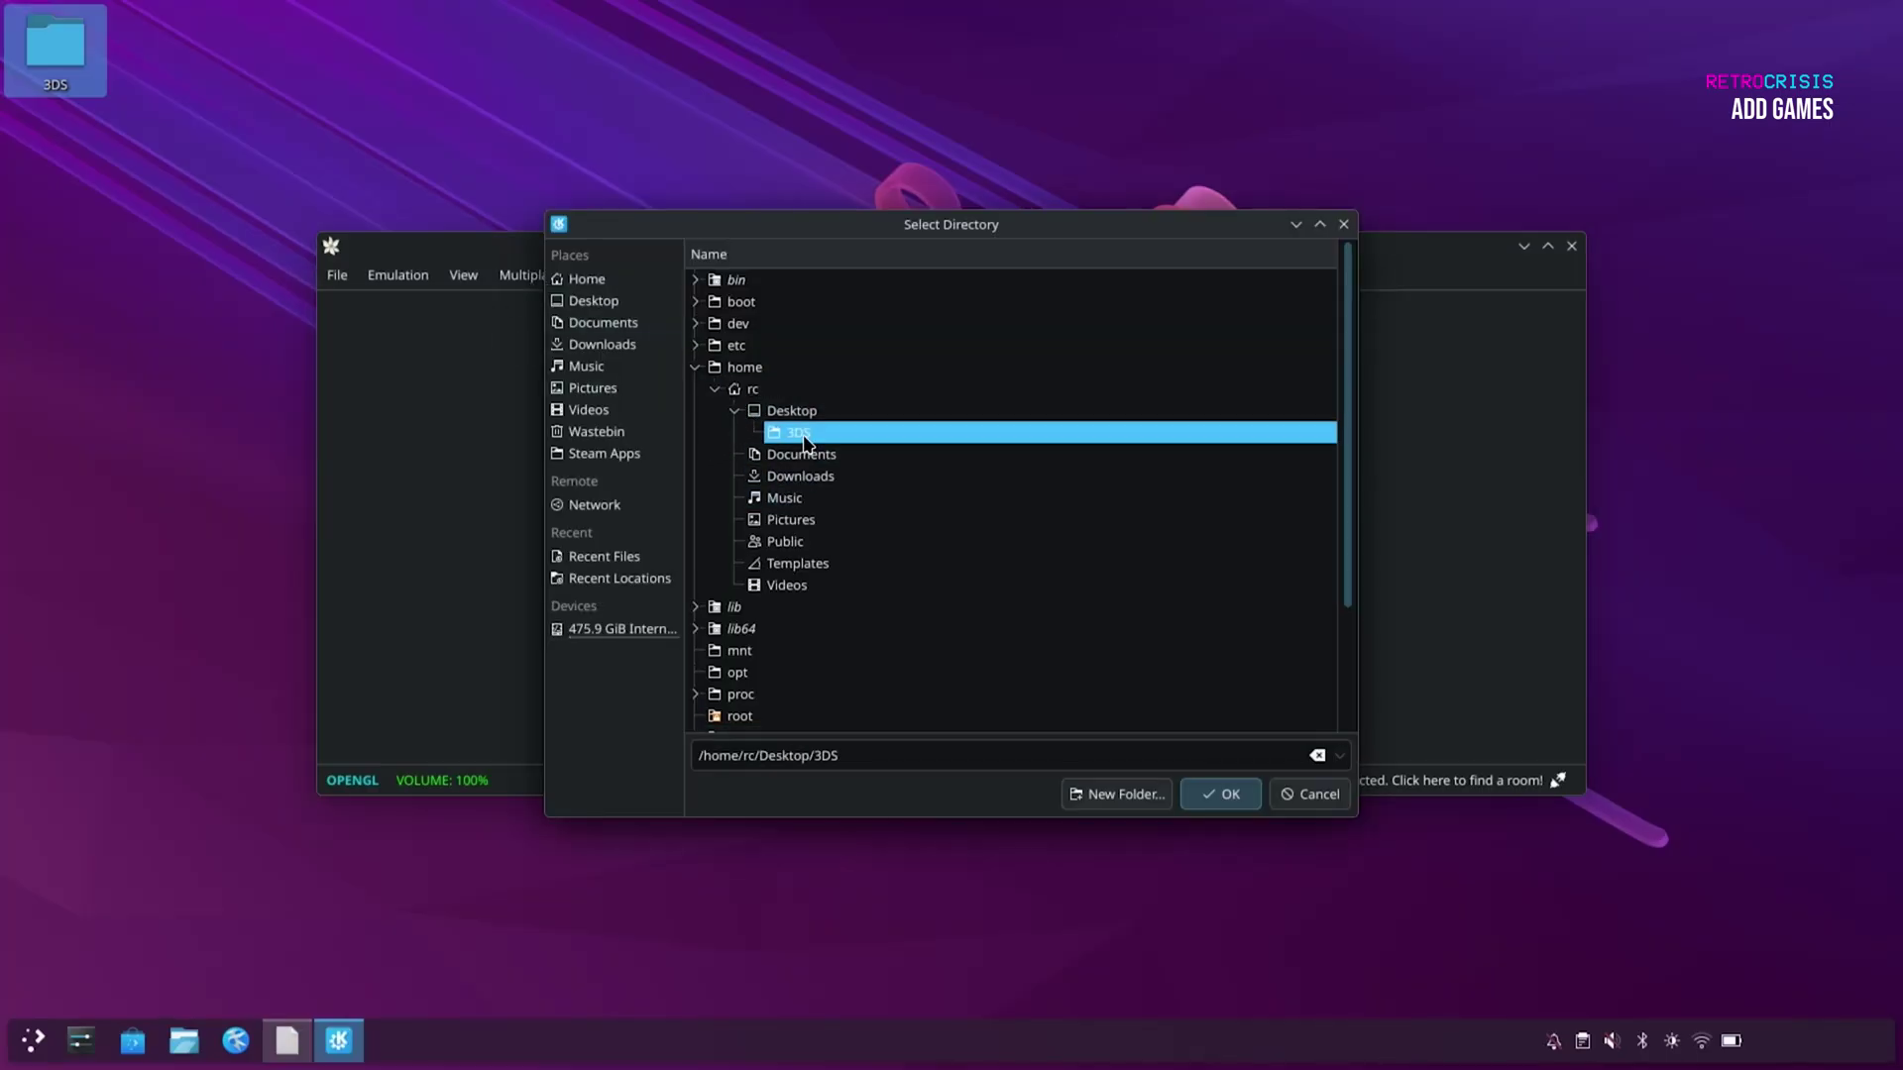
{"action": "left_click", "coordinate": [1221, 794]}
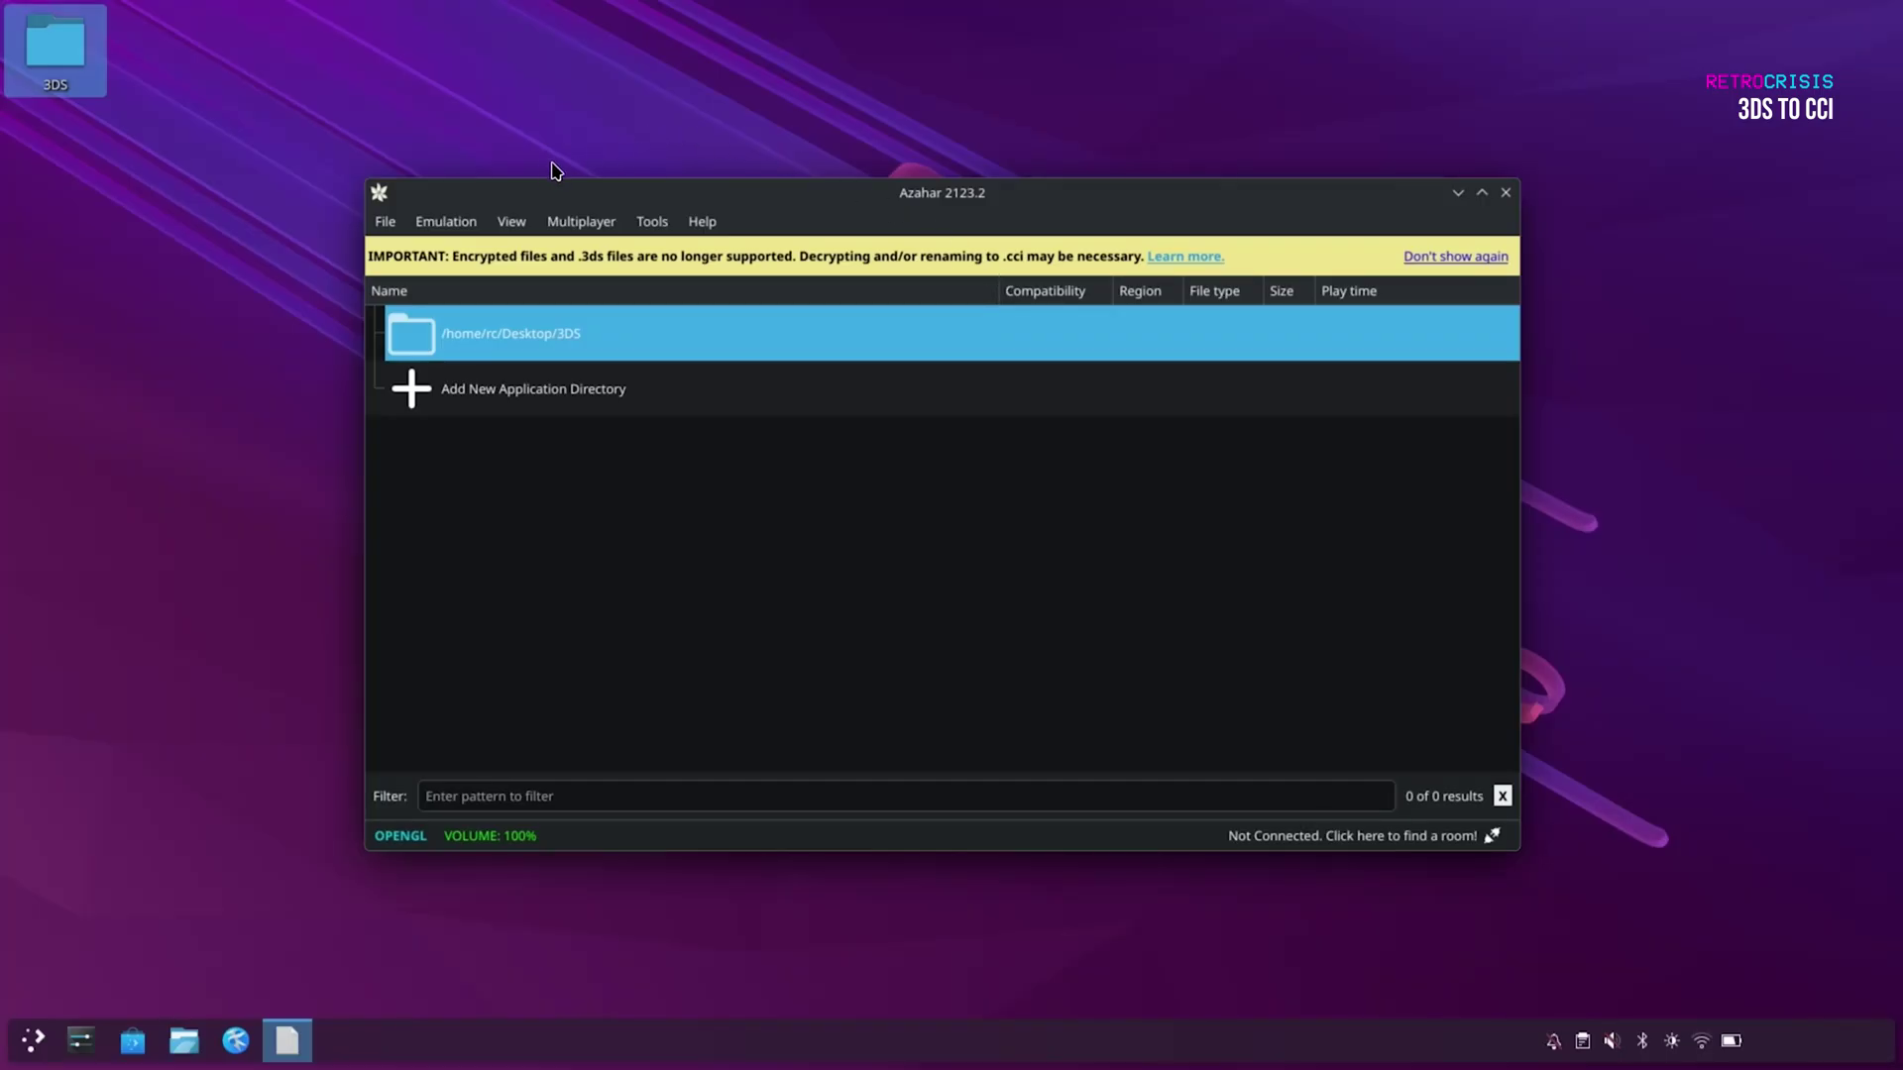
Change the Mario Kart 7 file's extension to cci in the desktop's 3DS folder and close the folder.
{"action": "left_click", "coordinate": [59, 48]}
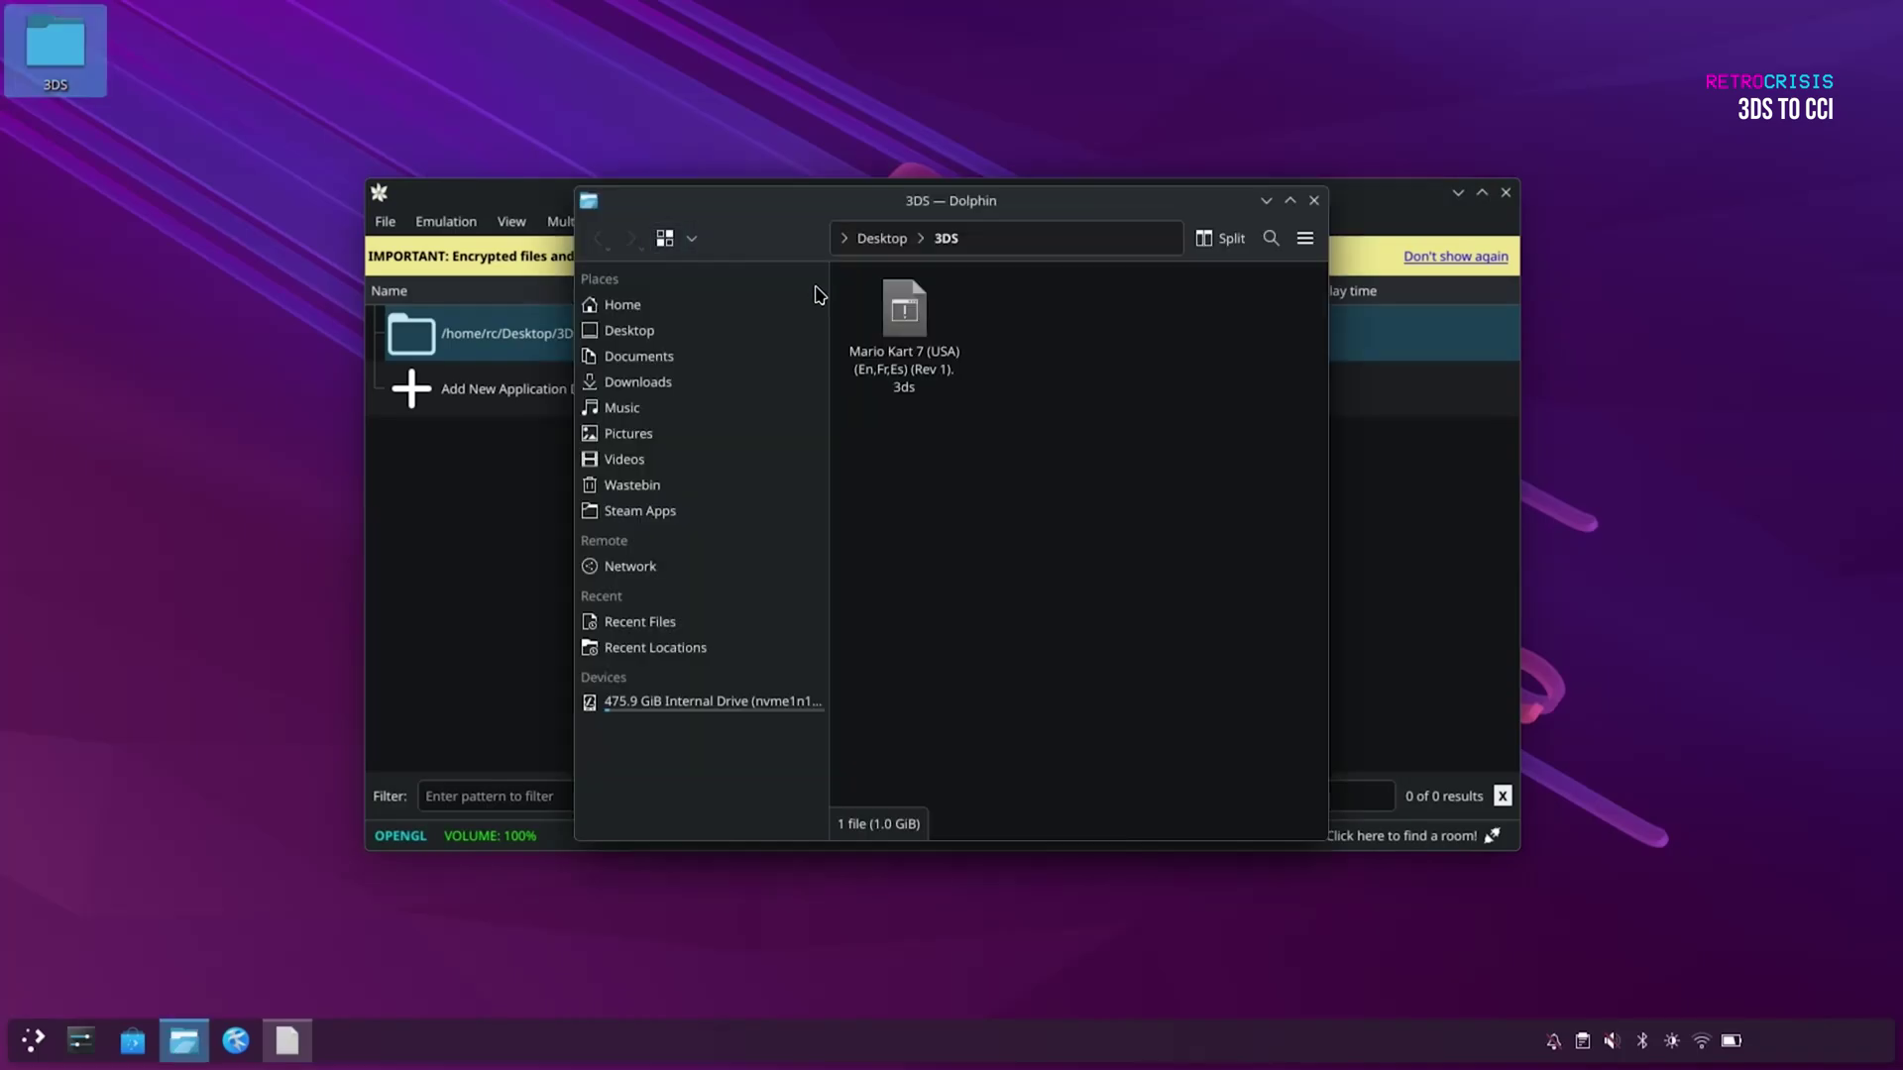
{"action": "right_click", "coordinate": [910, 315]}
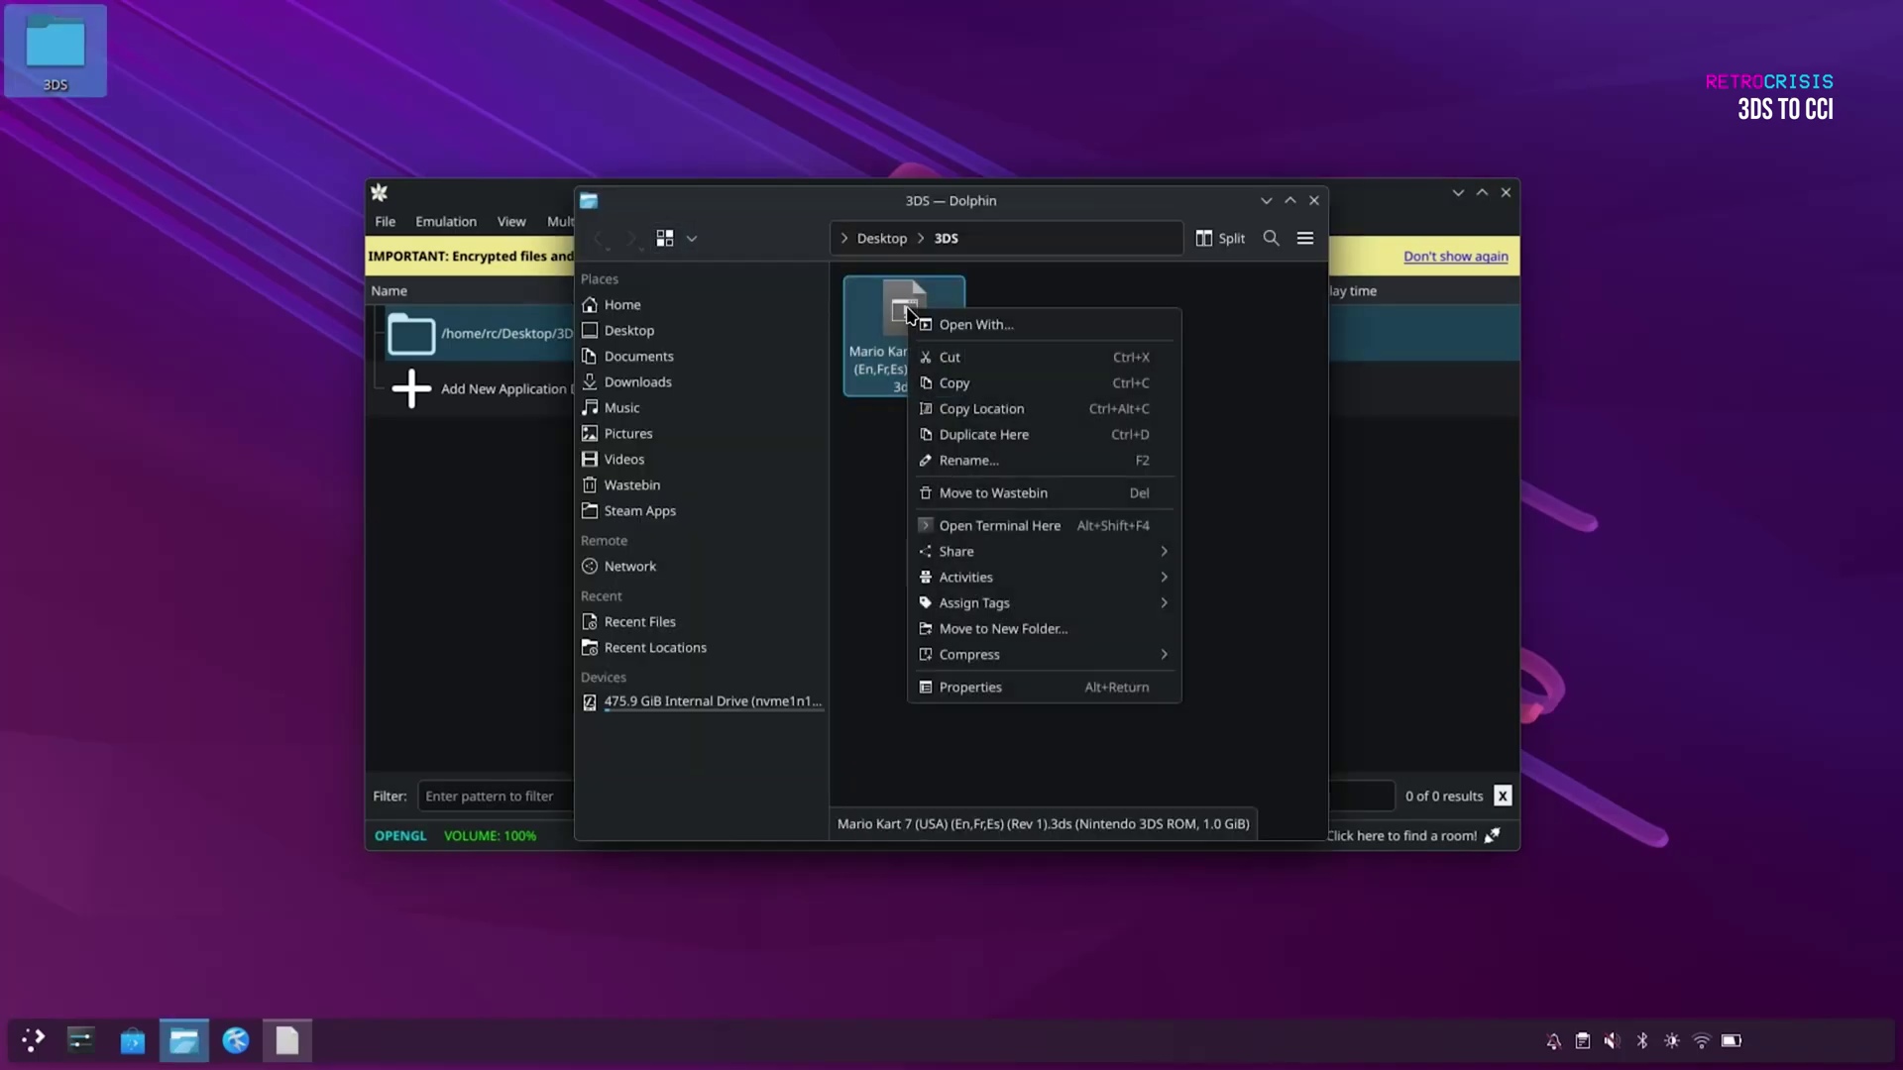
{"action": "left_click", "coordinate": [1030, 461]}
{"action": "key", "text": "Right"}
{"action": "key", "text": "Right"}
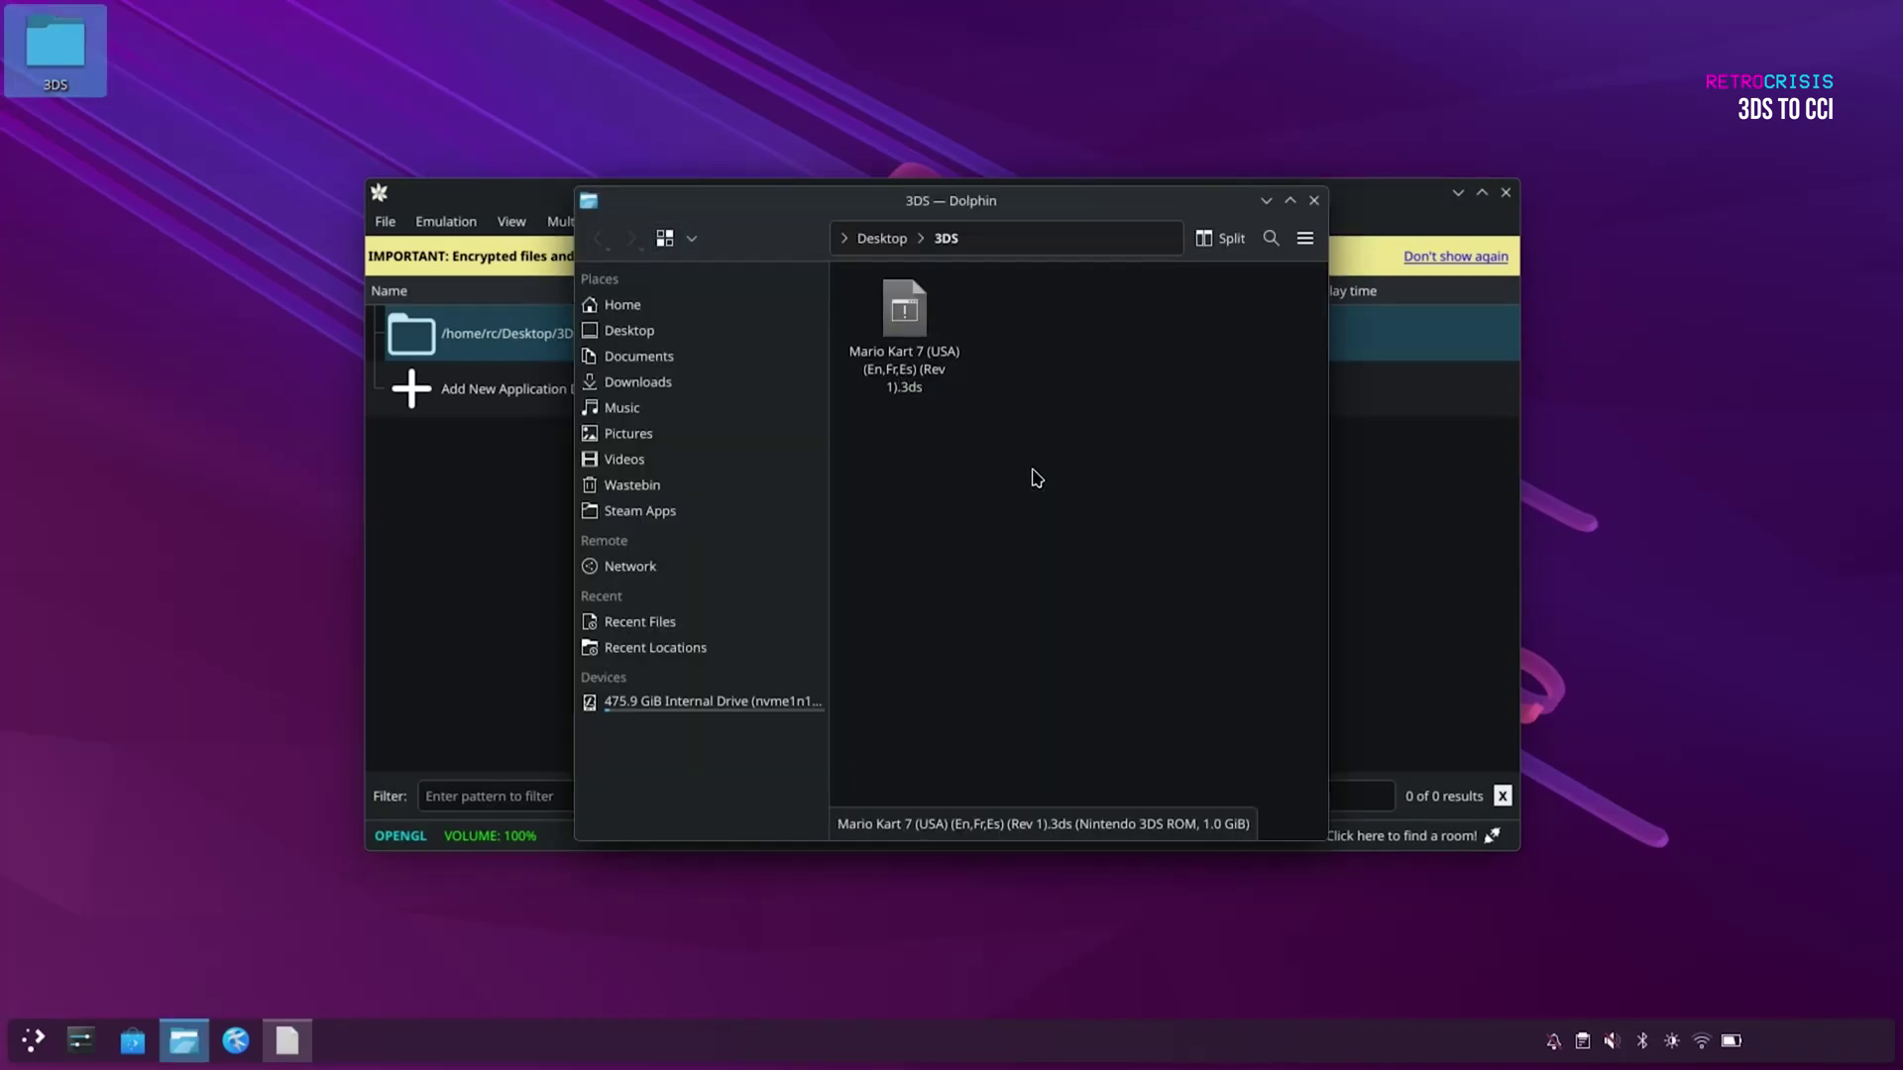
{"action": "key", "text": "shift+End"}
{"action": "key", "text": "BackSpace"}
{"action": "type", "text": "cci"}
{"action": "key", "text": "Return"}
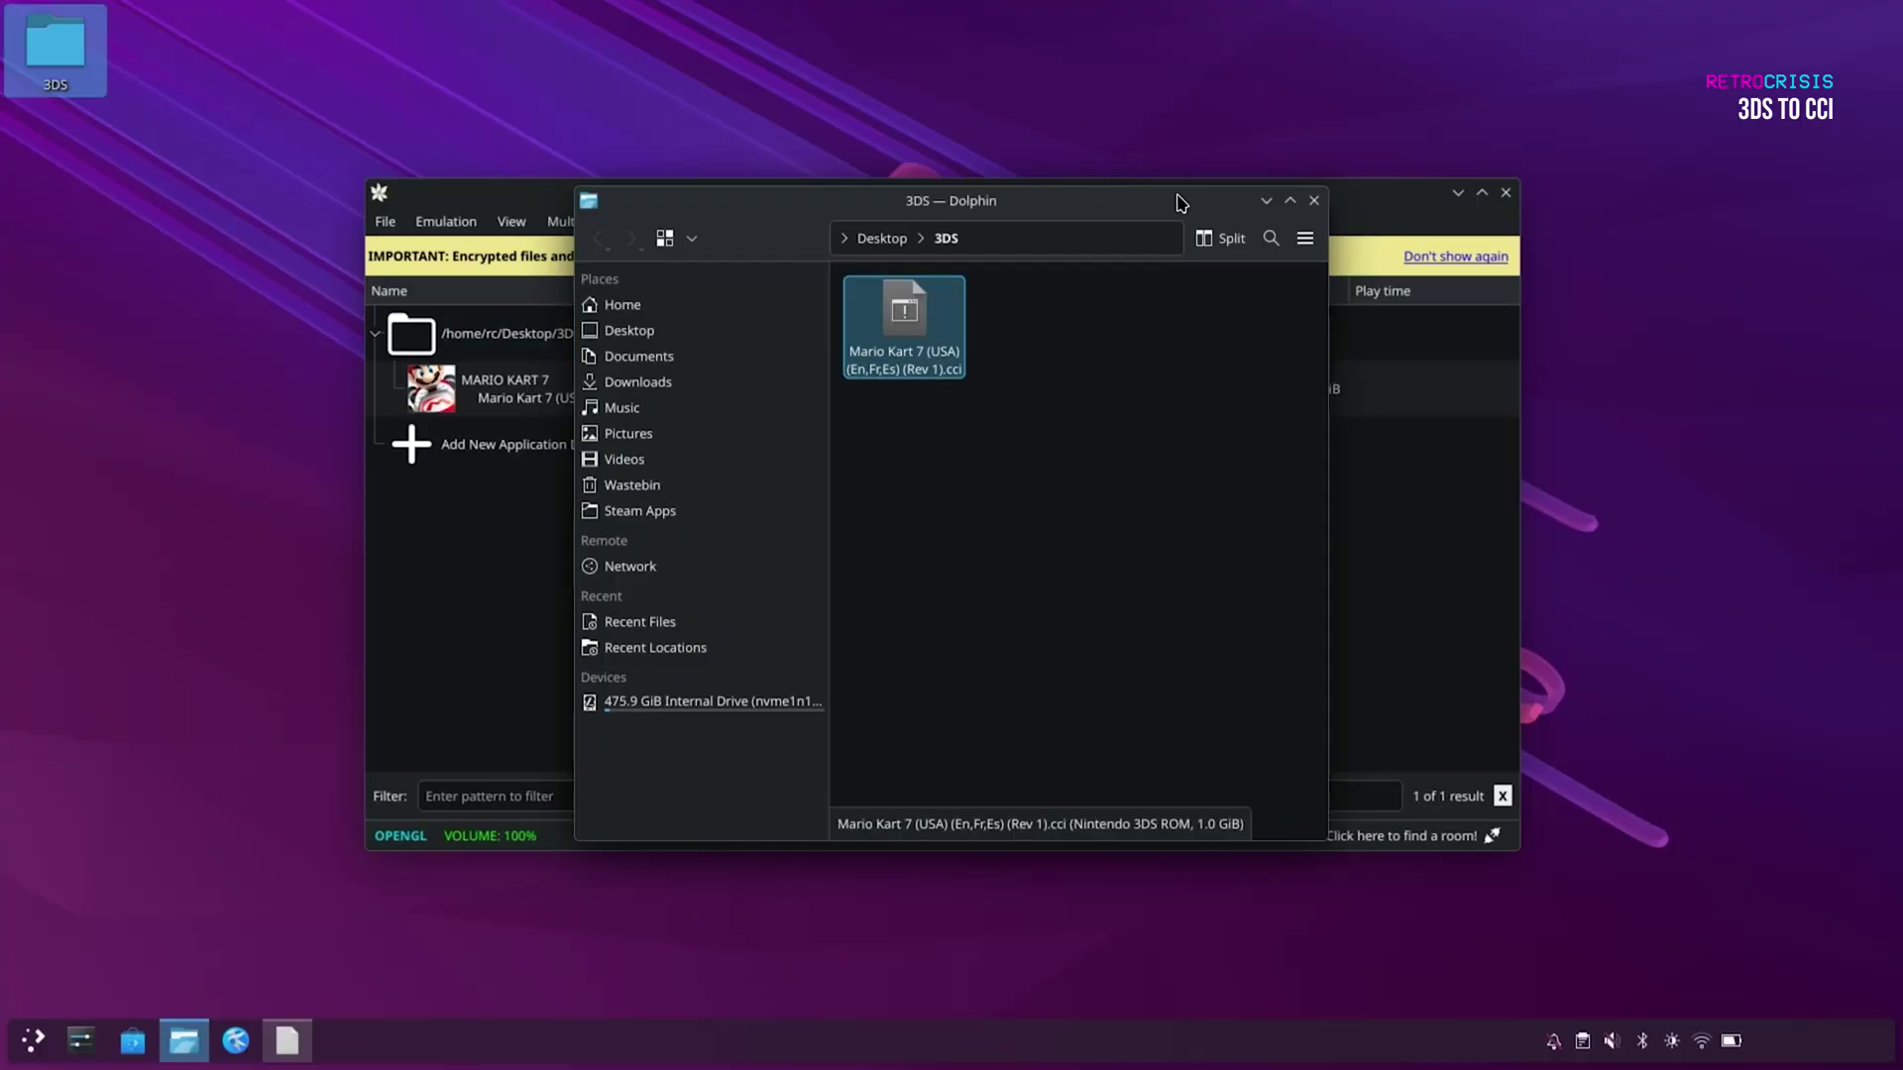
{"action": "left_click", "coordinate": [1314, 201]}
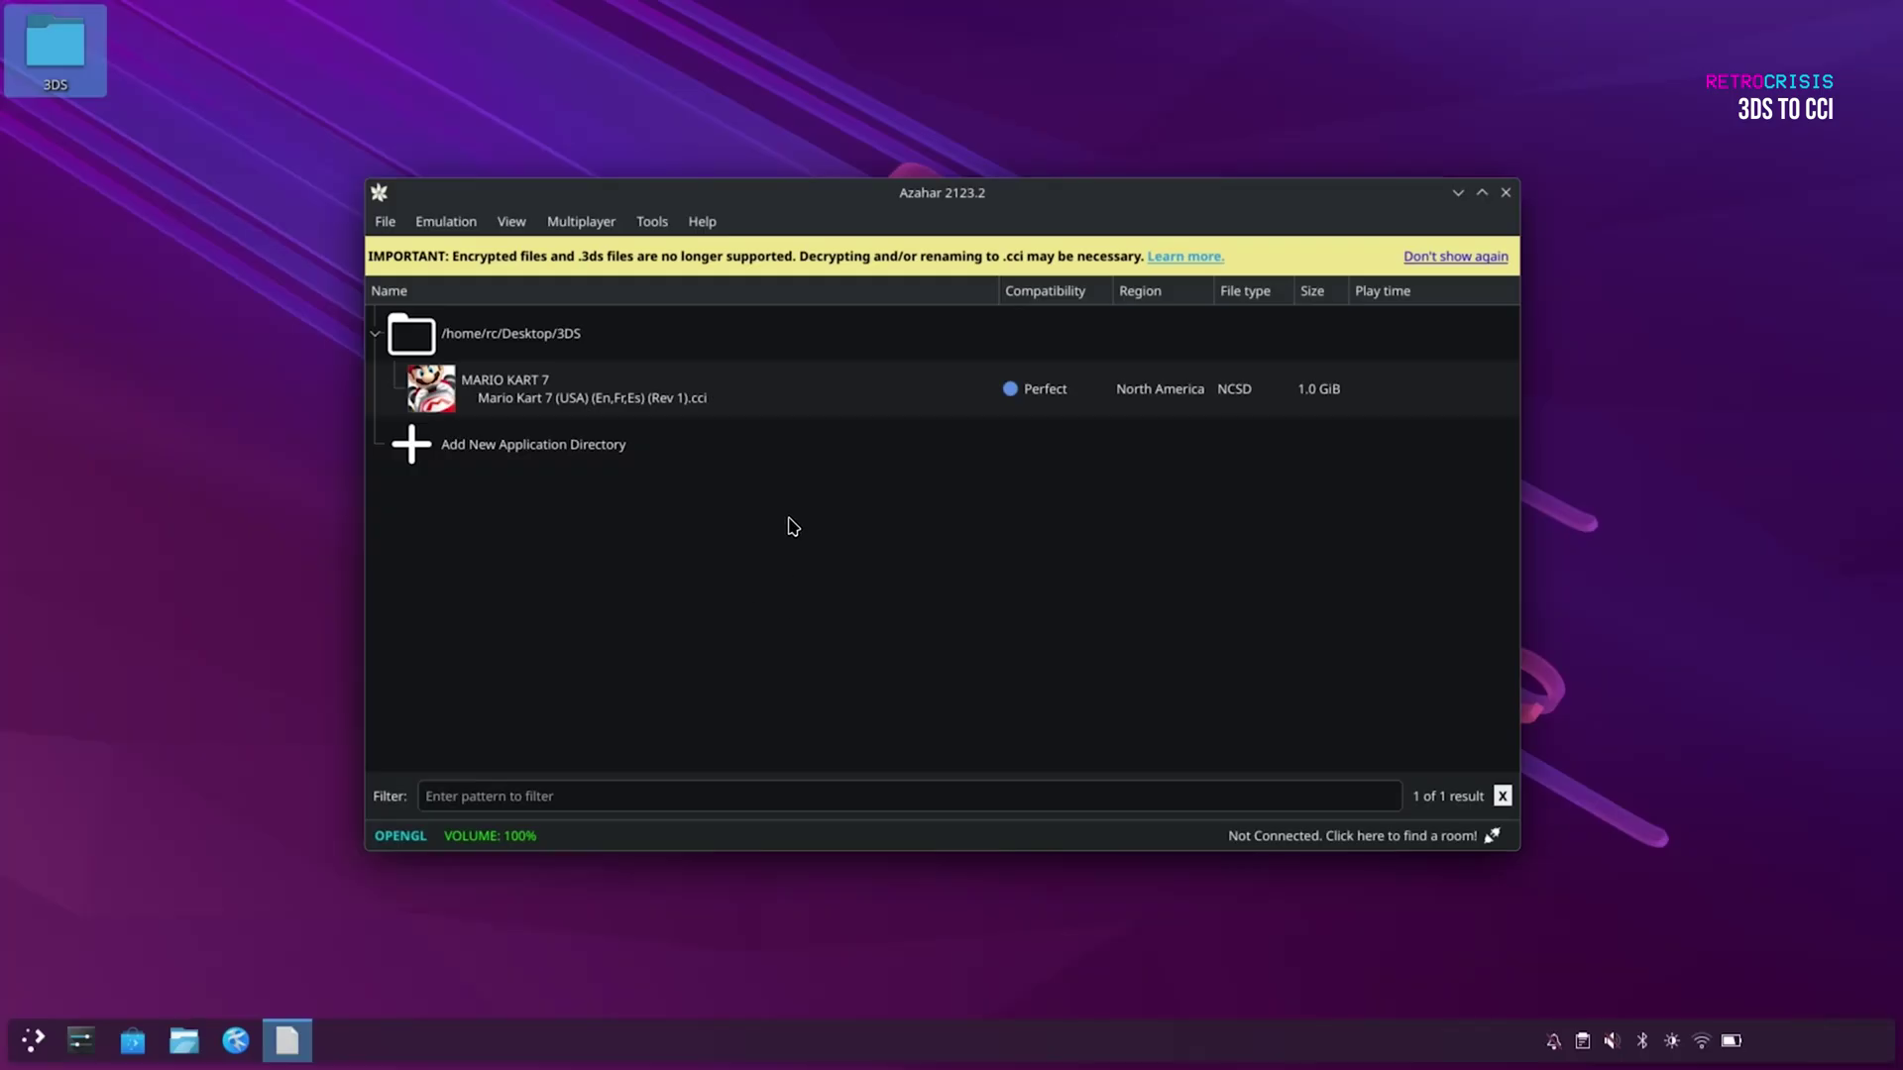
Select Mario Kart 7 in the application list and permanently dismiss the notice about encrypted and .3ds files.
{"action": "left_click", "coordinate": [741, 387]}
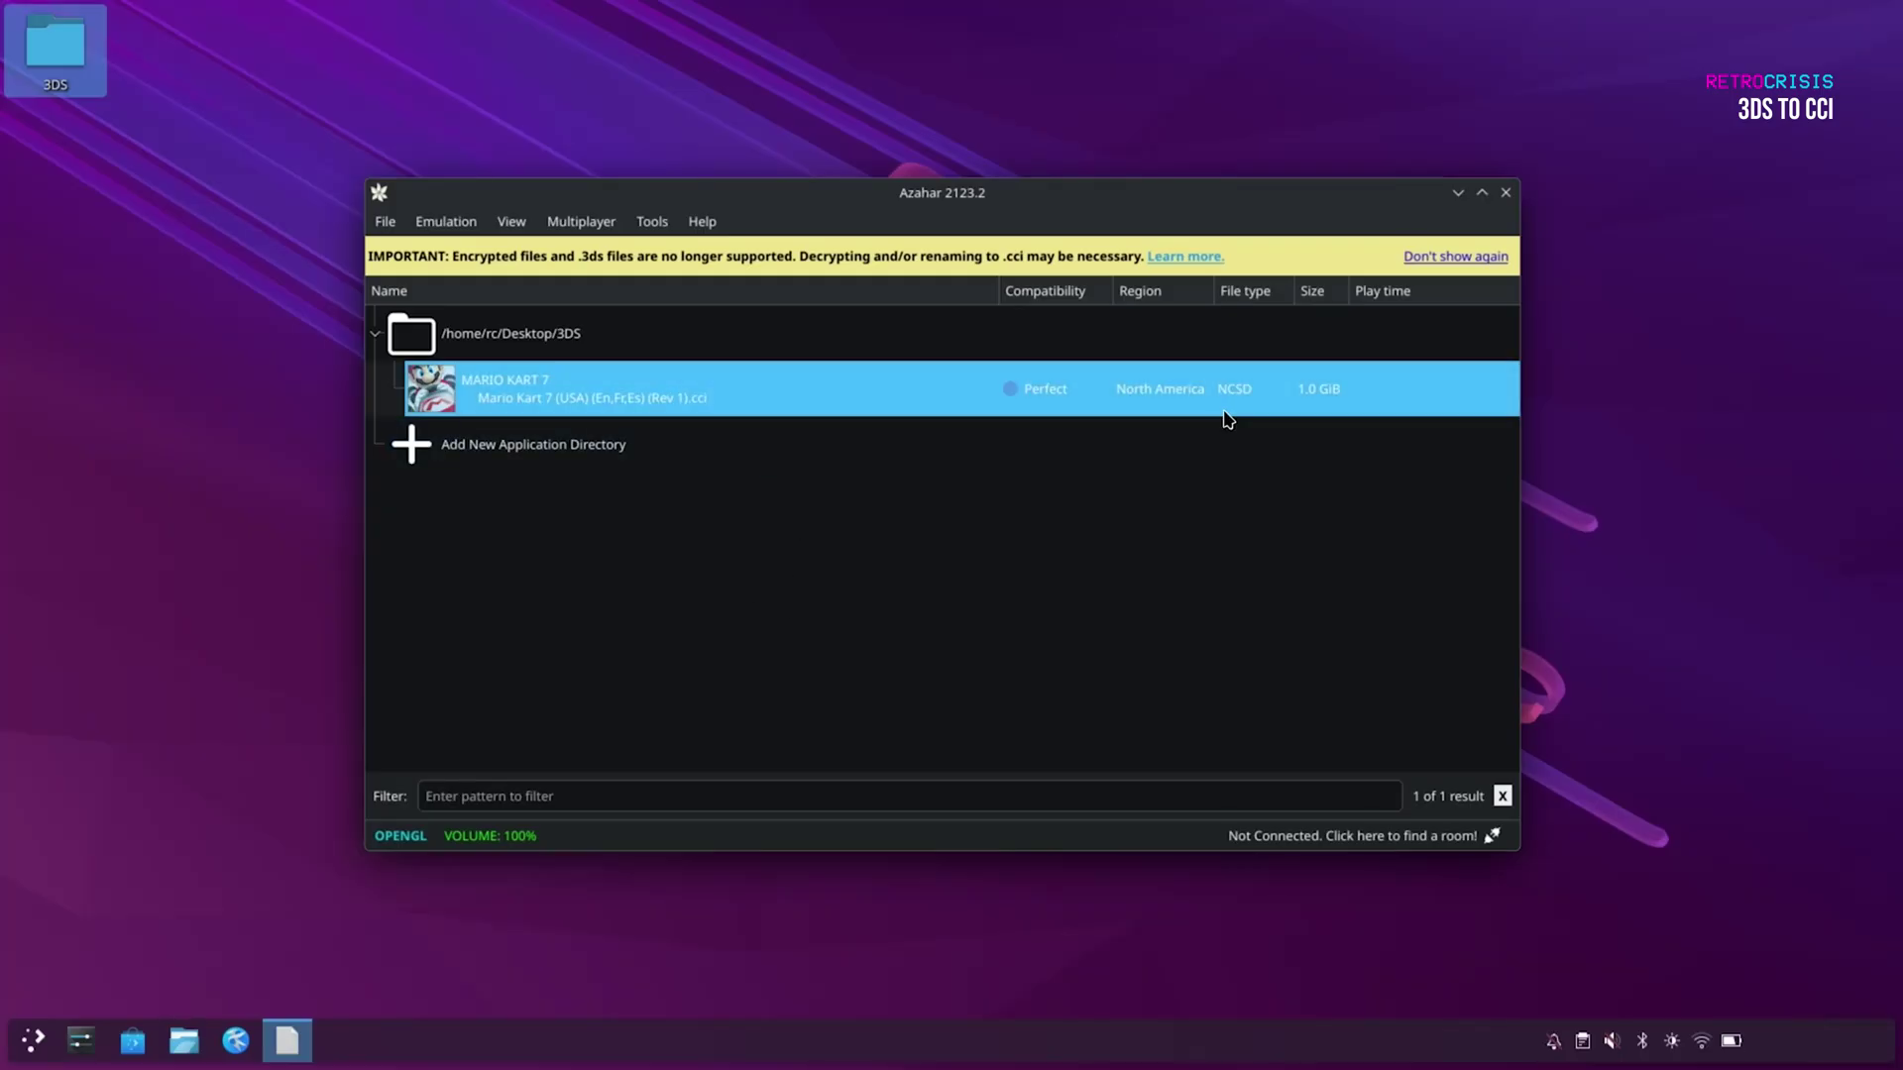
{"action": "left_click", "coordinate": [1452, 258]}
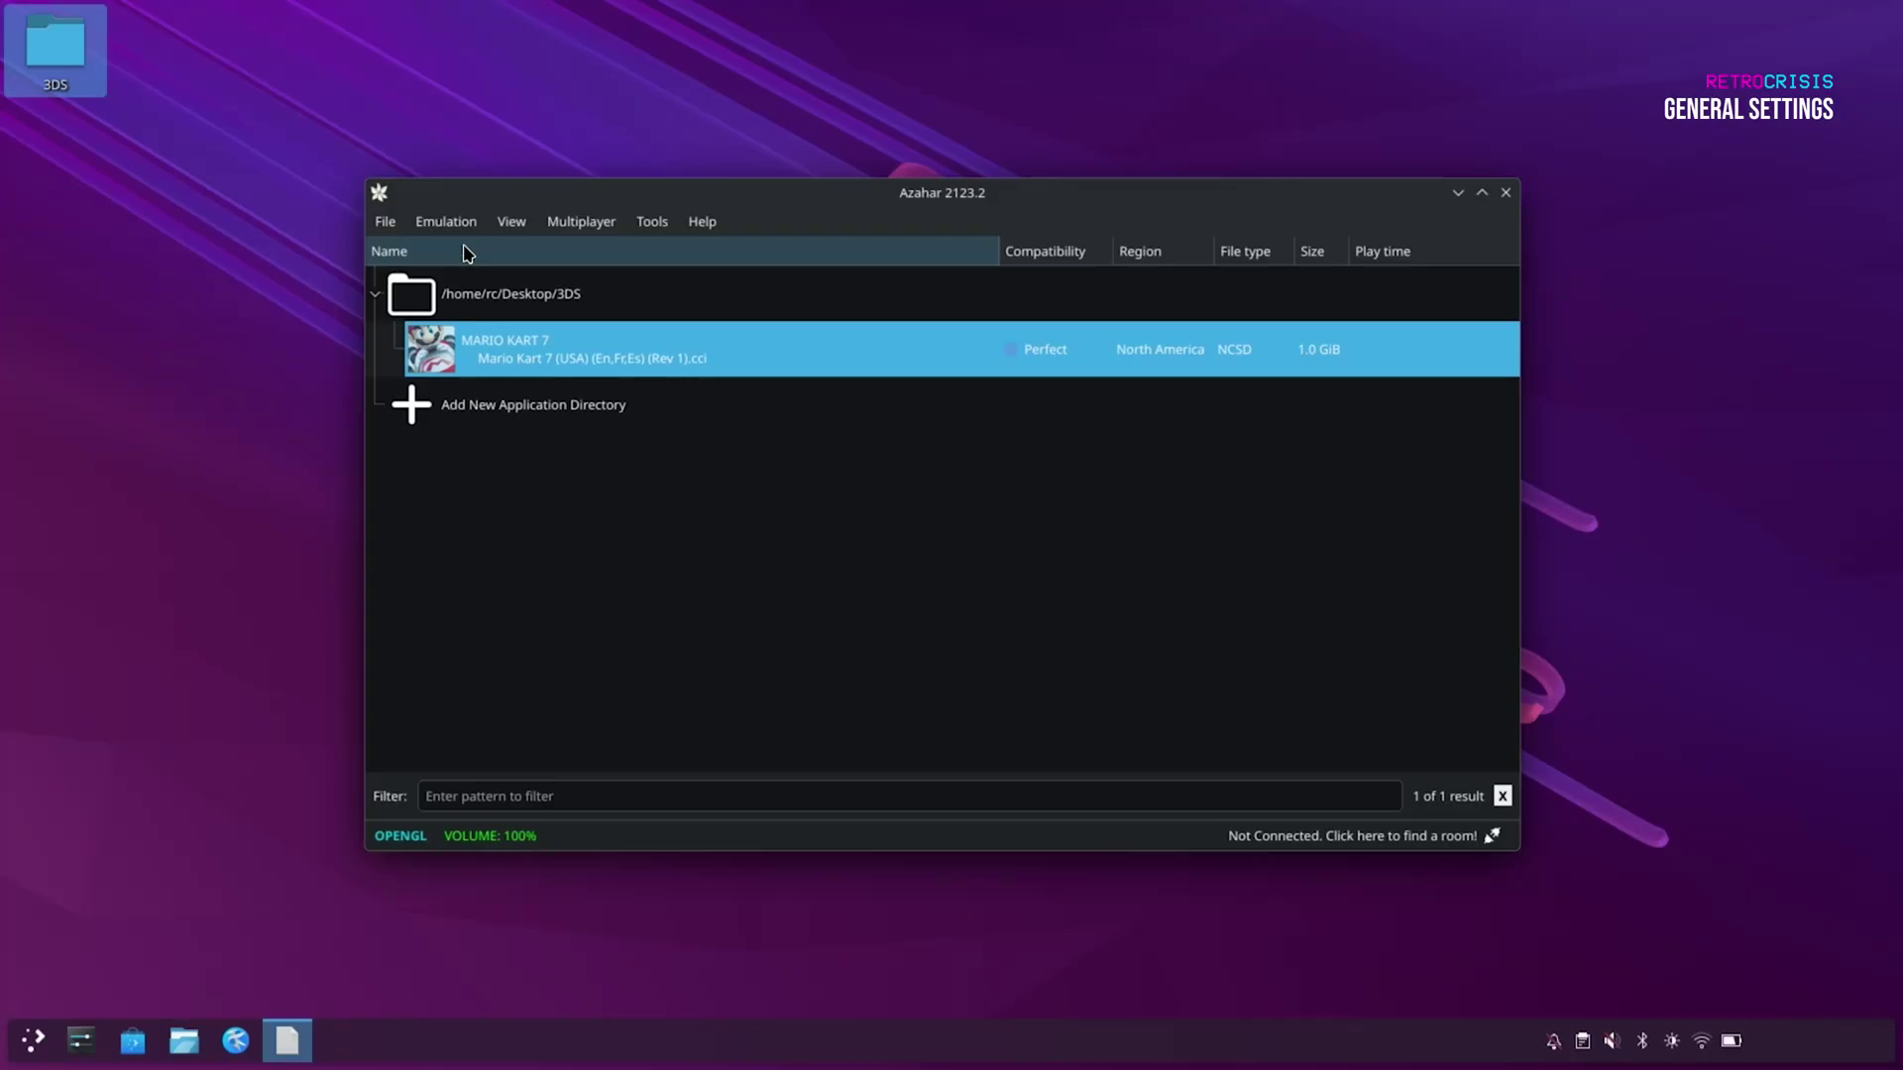
Open the emulator configuration and review its general and system settings.
{"action": "left_click", "coordinate": [452, 224]}
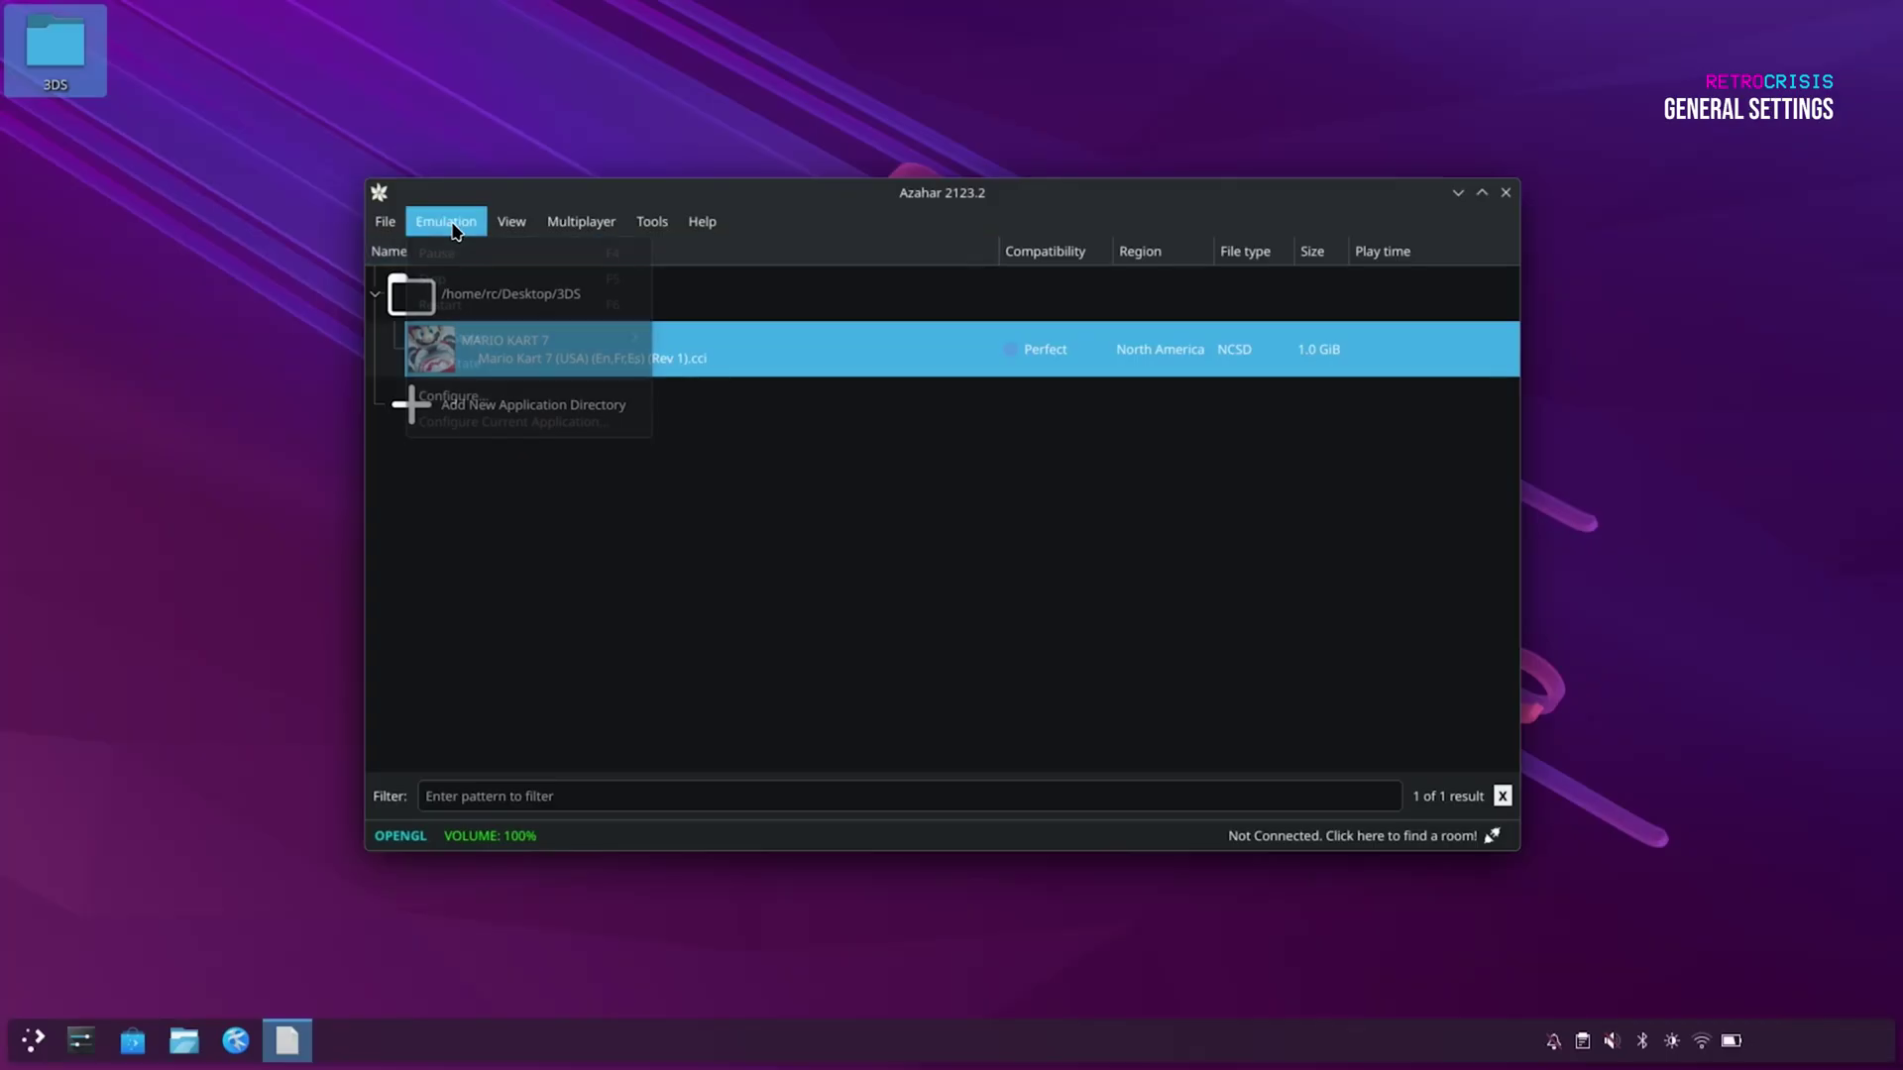
{"action": "left_click", "coordinate": [486, 395]}
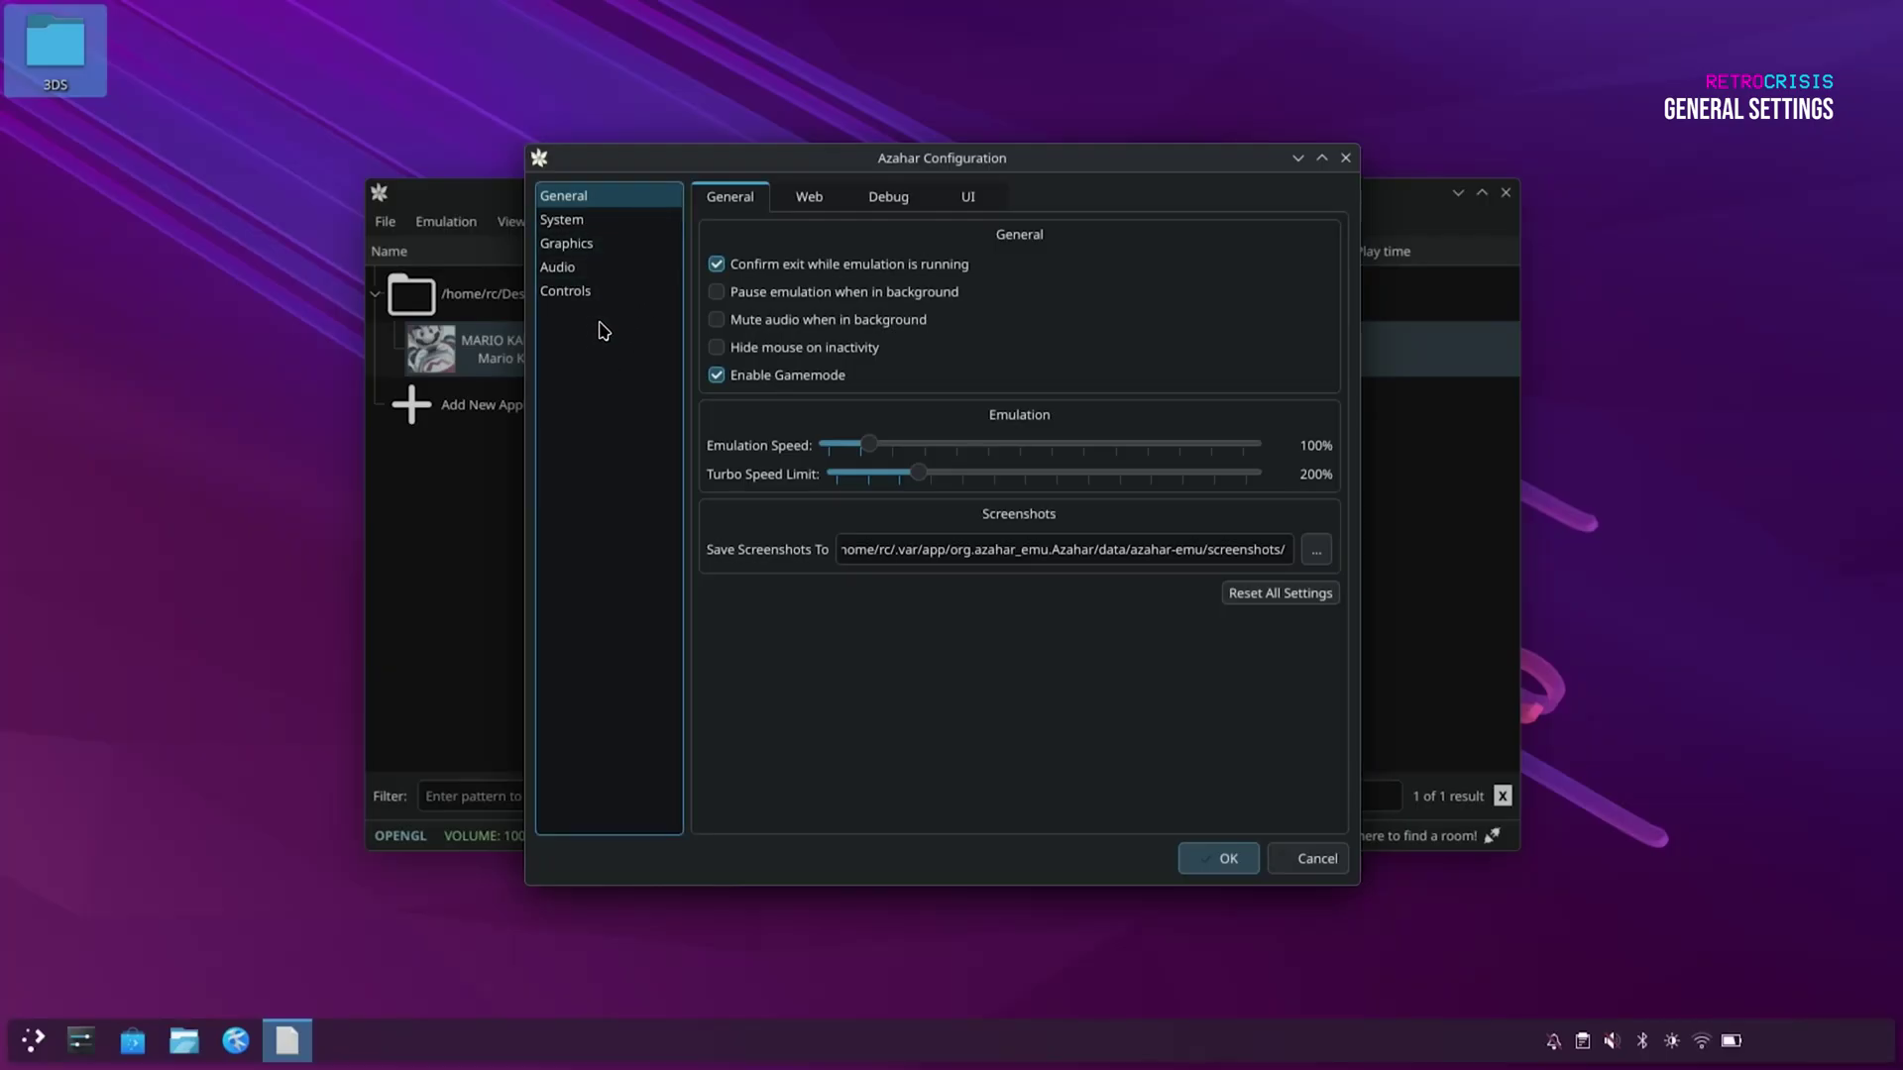
{"action": "left_click", "coordinate": [616, 220]}
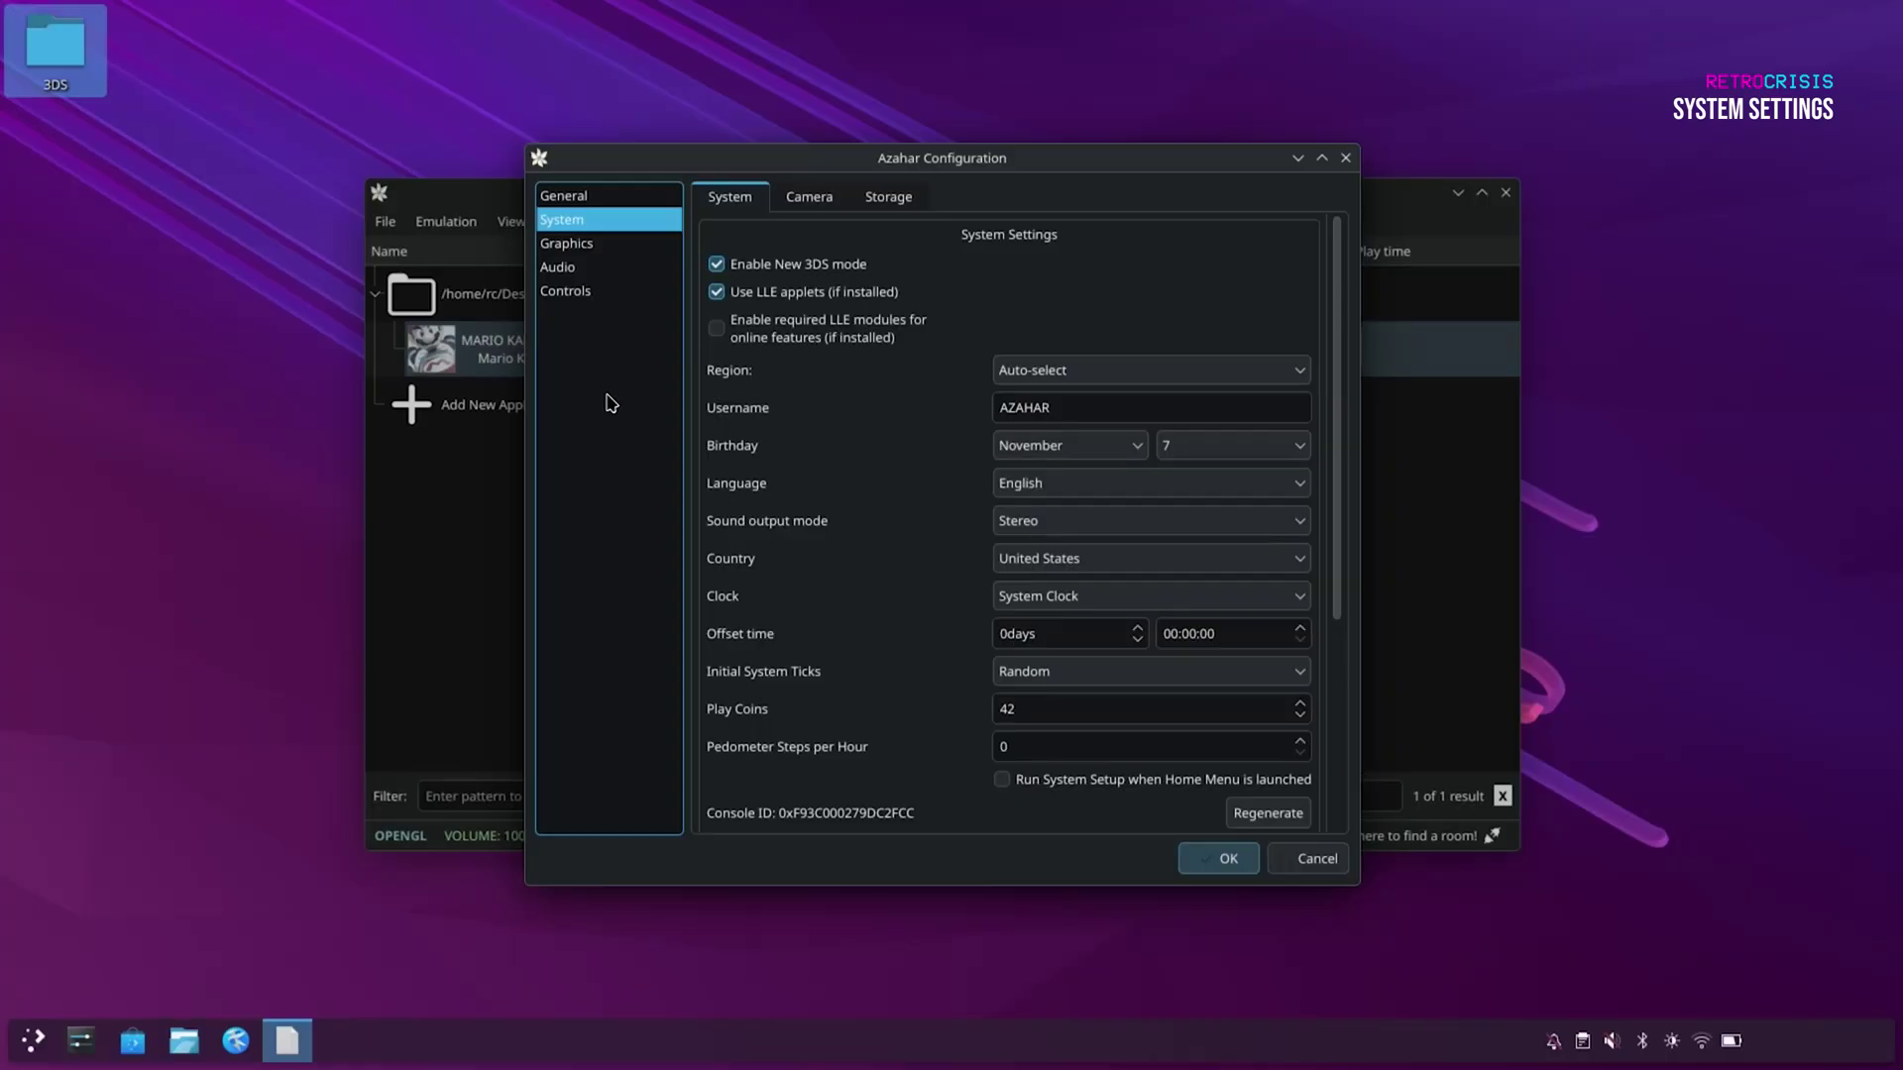
In the graphics enhancement settings, choose Native (400x240) internal resolution and turn on Disable Right Eye Rendering.
{"action": "left_click", "coordinate": [608, 250]}
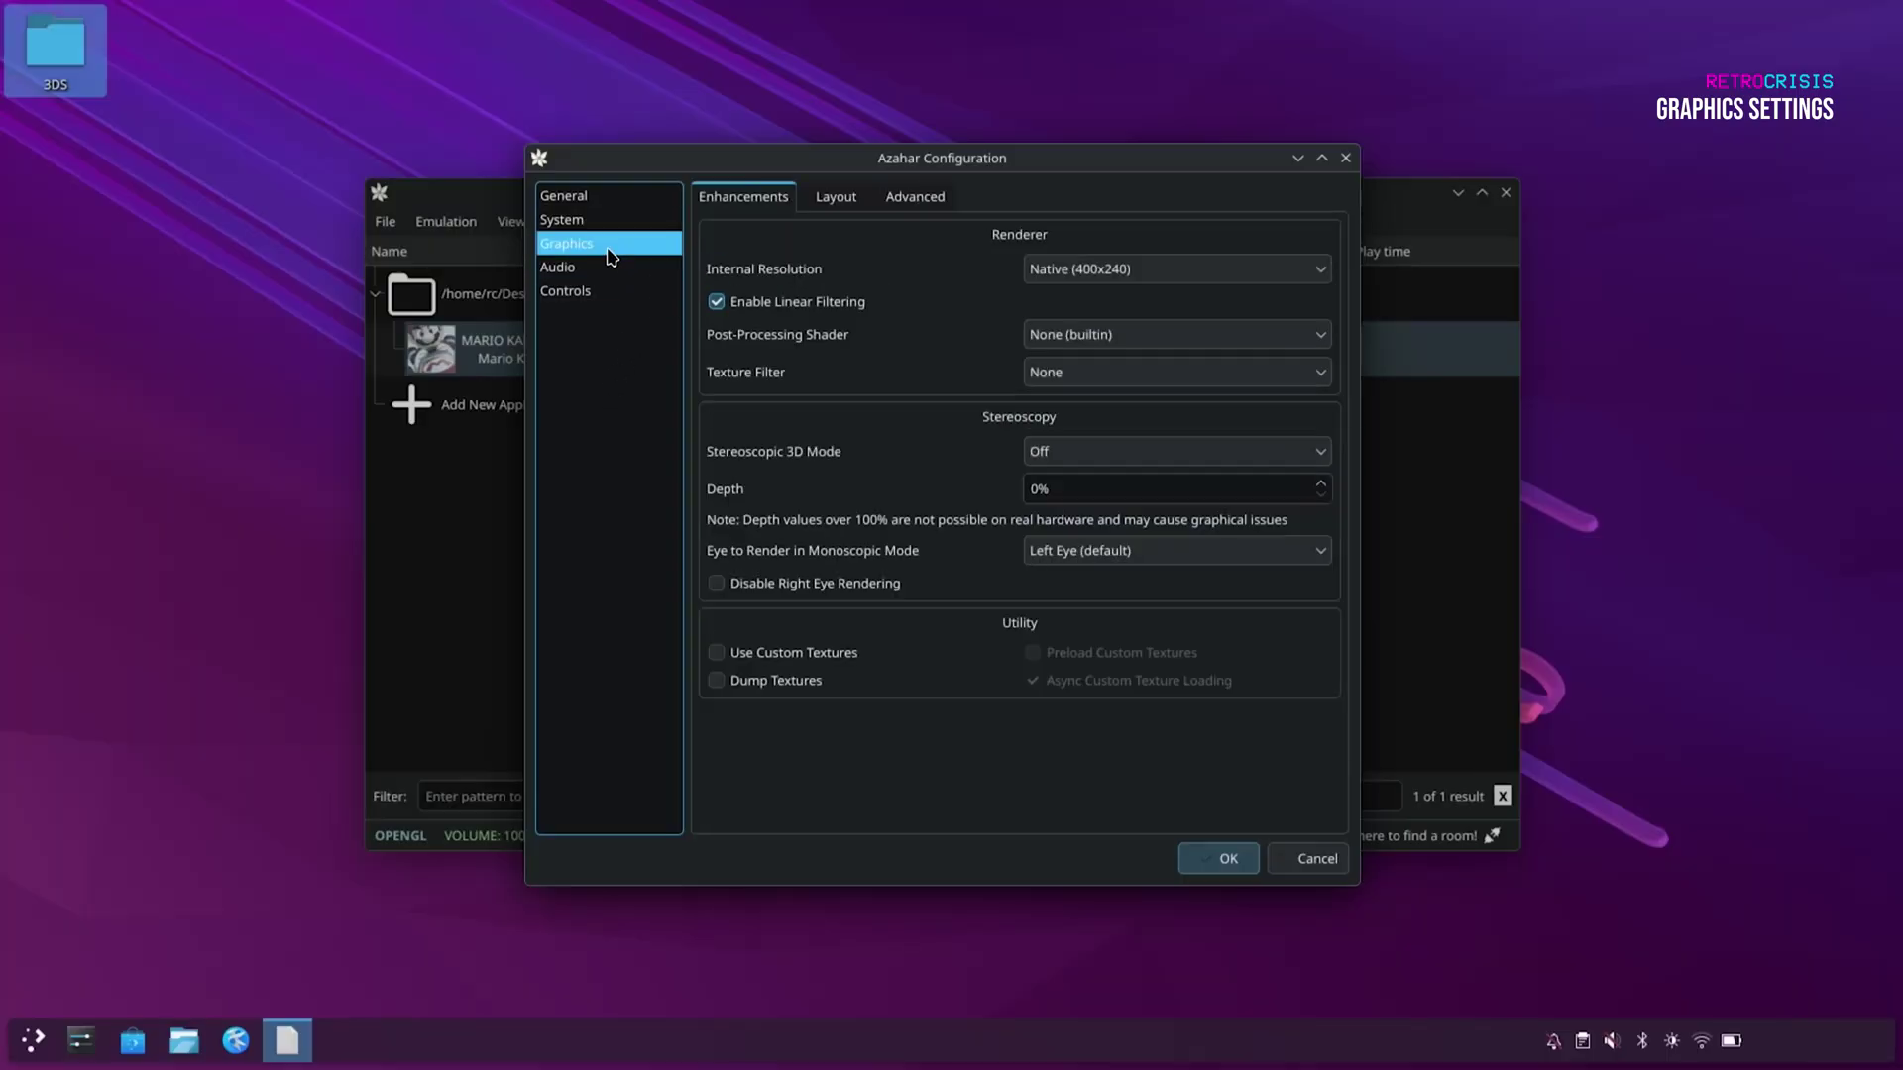
{"action": "left_click", "coordinate": [1193, 275]}
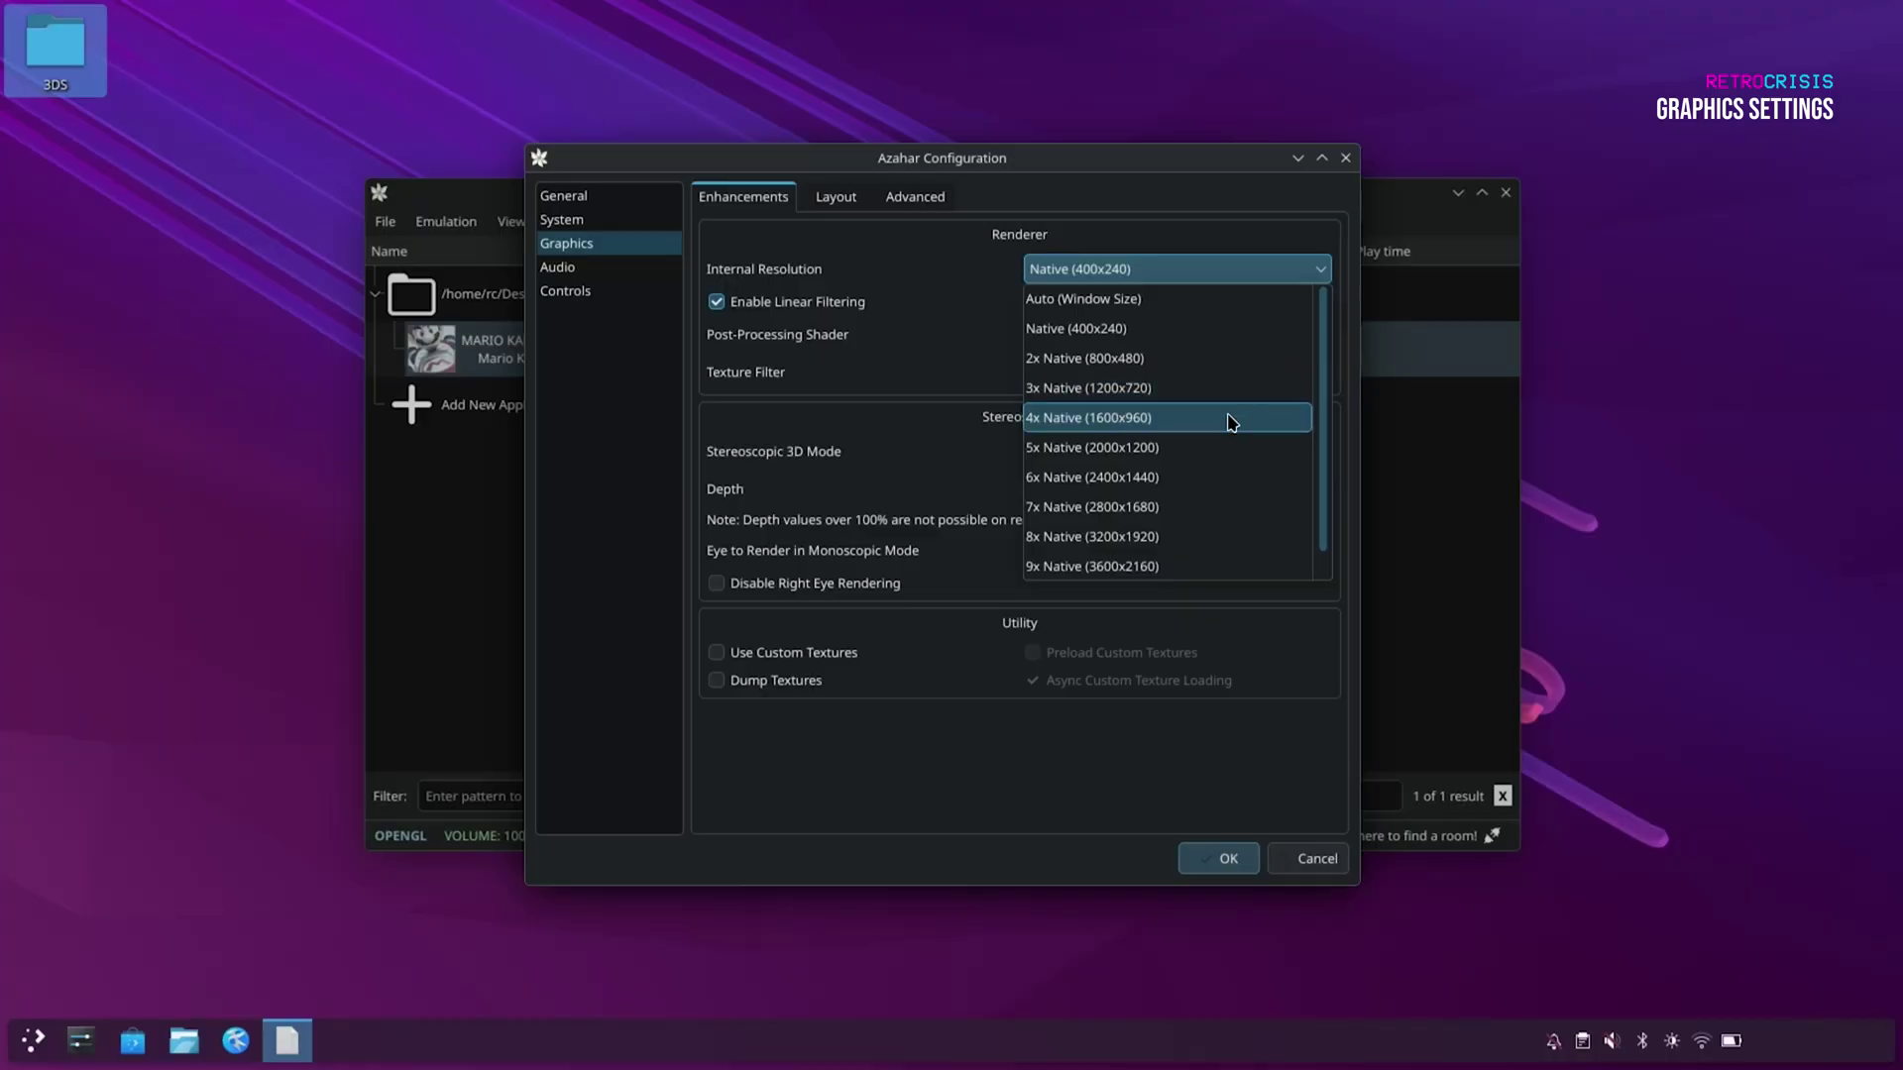
{"action": "left_click", "coordinate": [1205, 336]}
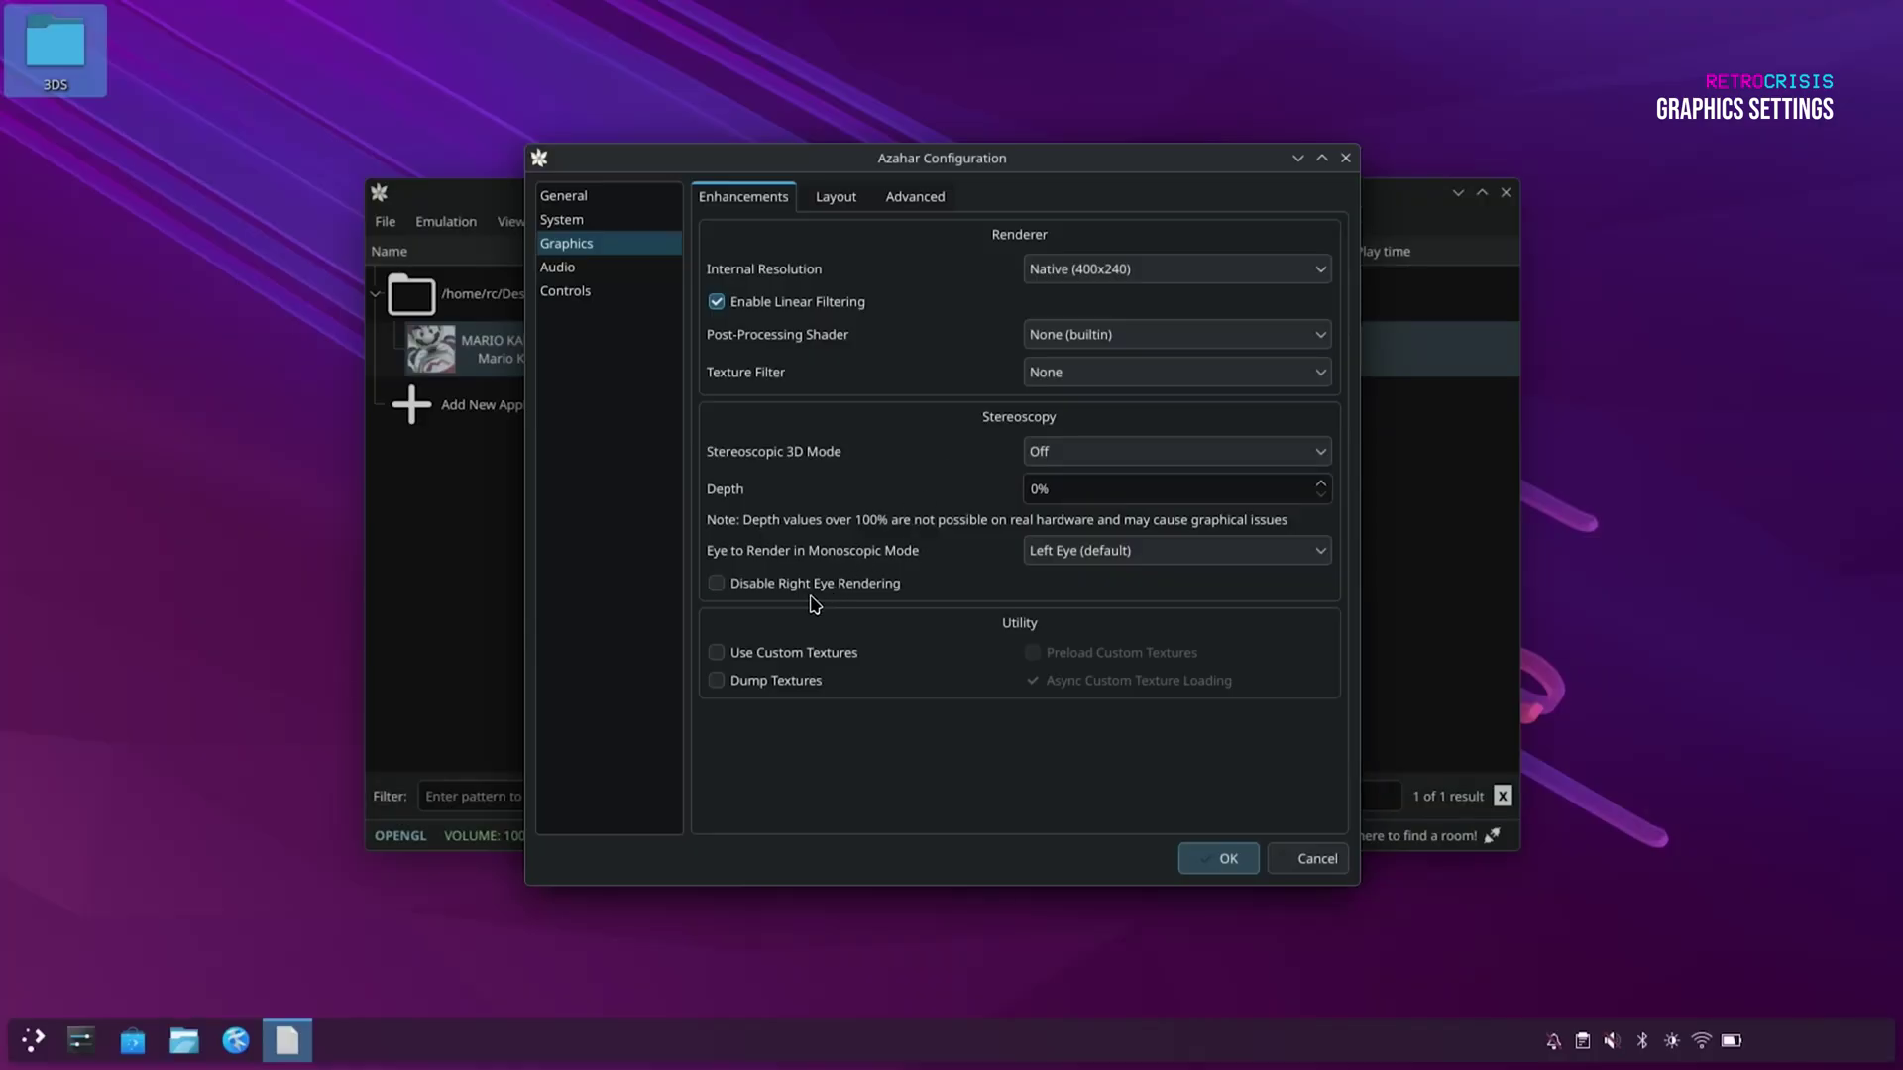
{"action": "mouse_move", "coordinate": [734, 599]}
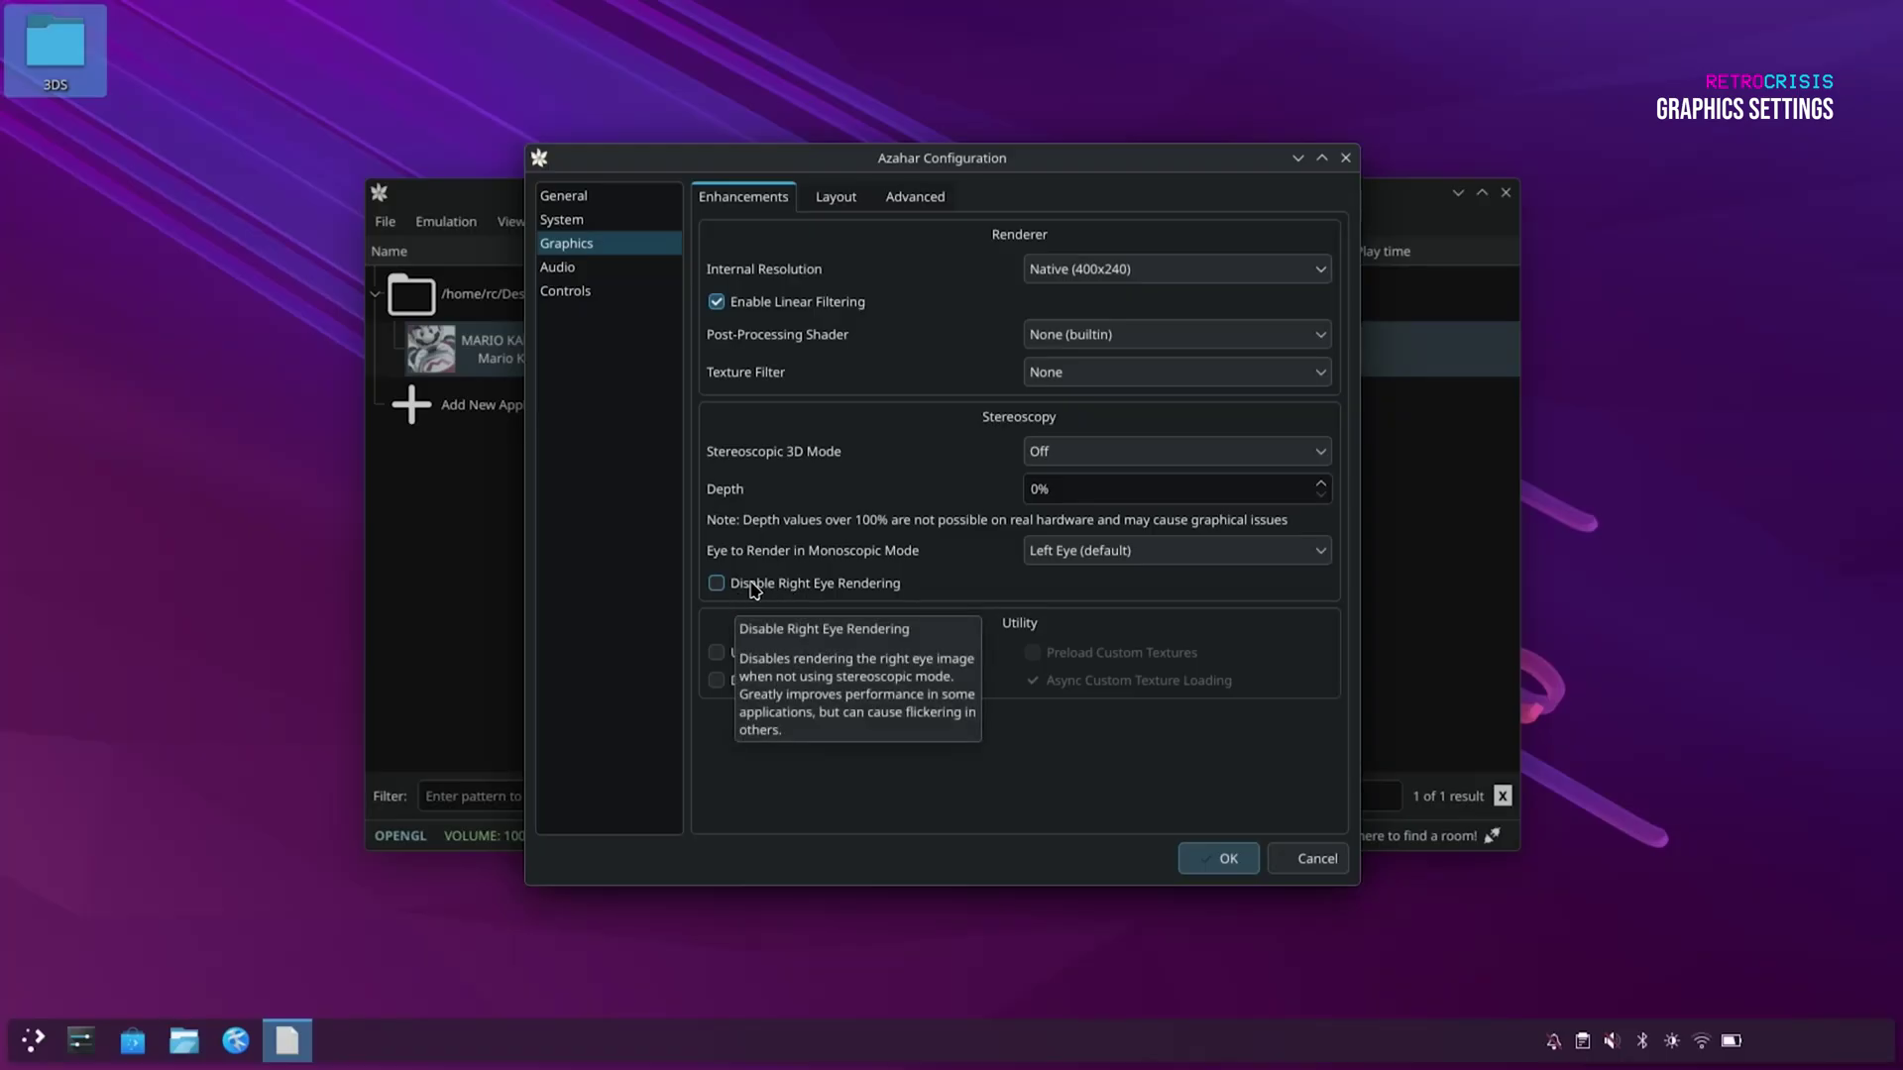
{"action": "left_click", "coordinate": [755, 589]}
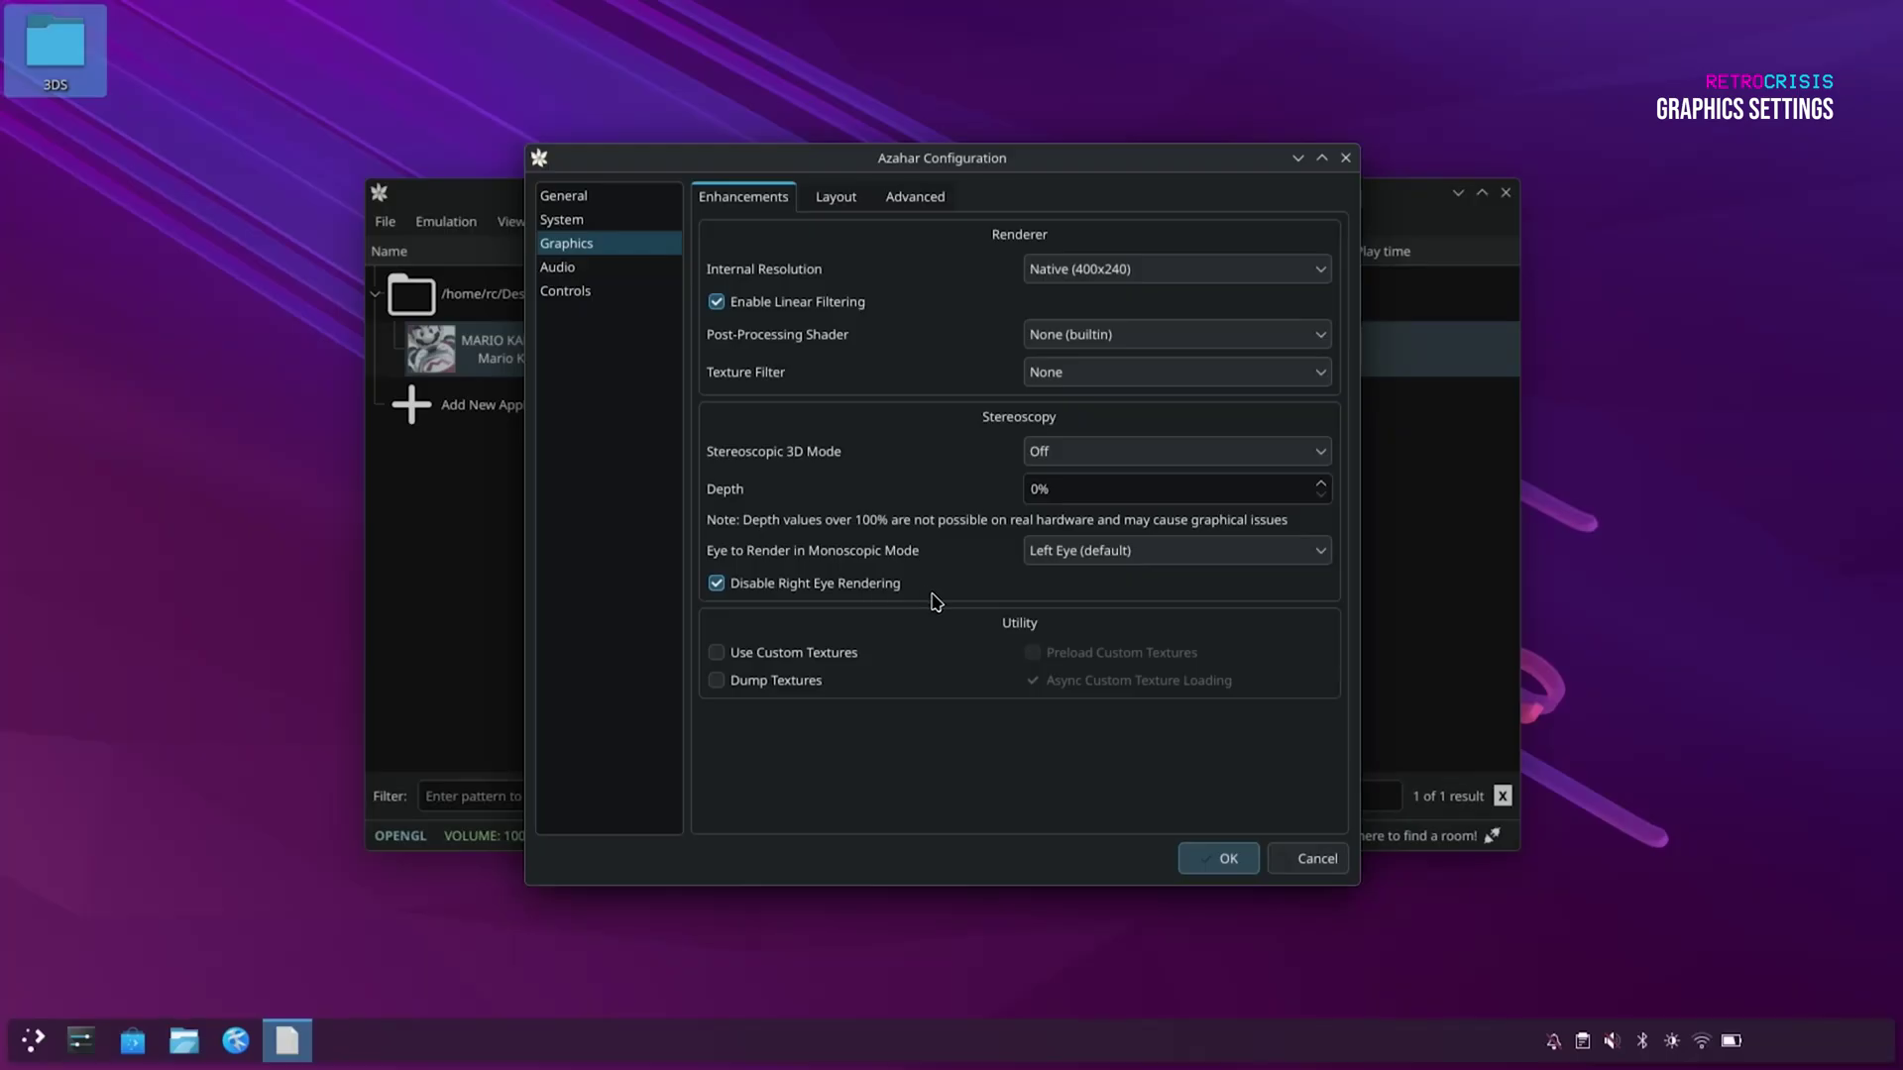
In the advanced graphics settings, set the graphics API to Vulkan and the physical device to NVIDIA GeForce RTX 2060 (NVK TU106).
{"action": "left_click", "coordinate": [922, 210]}
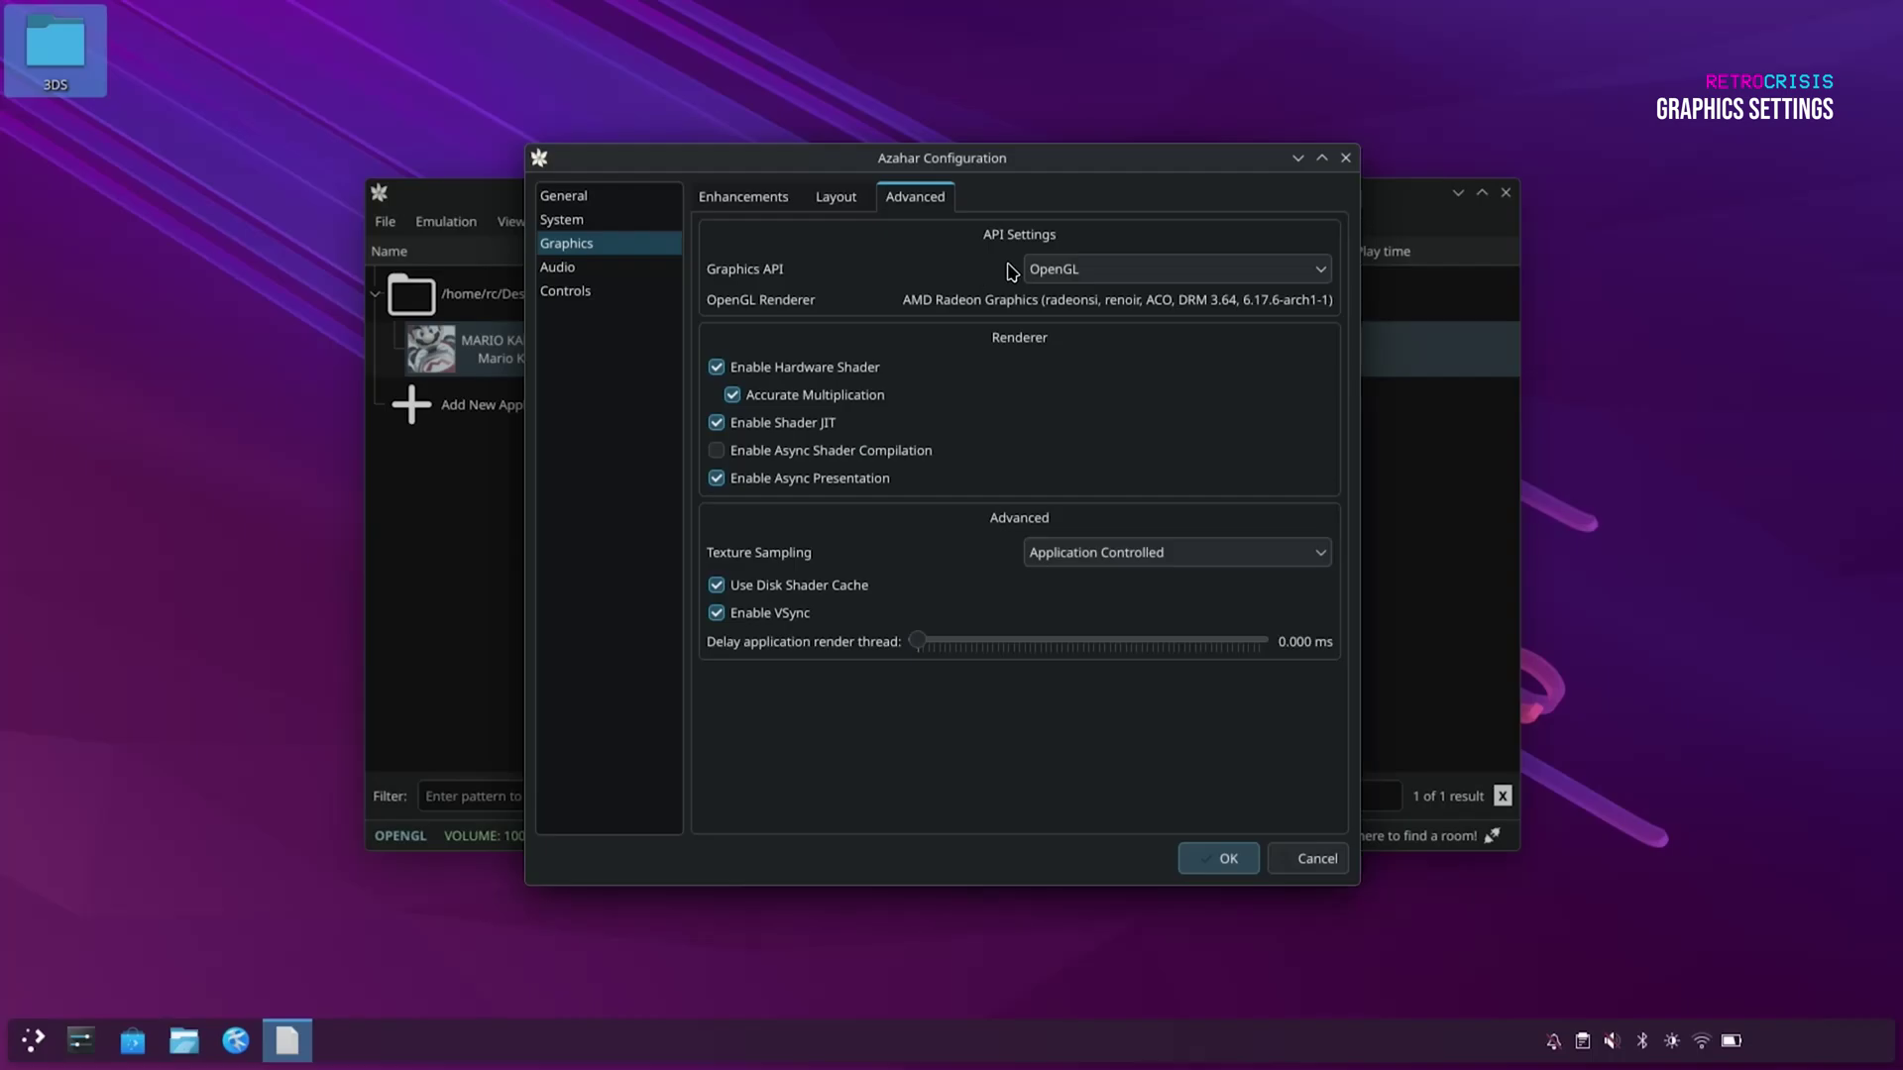
{"action": "left_click", "coordinate": [1129, 269]}
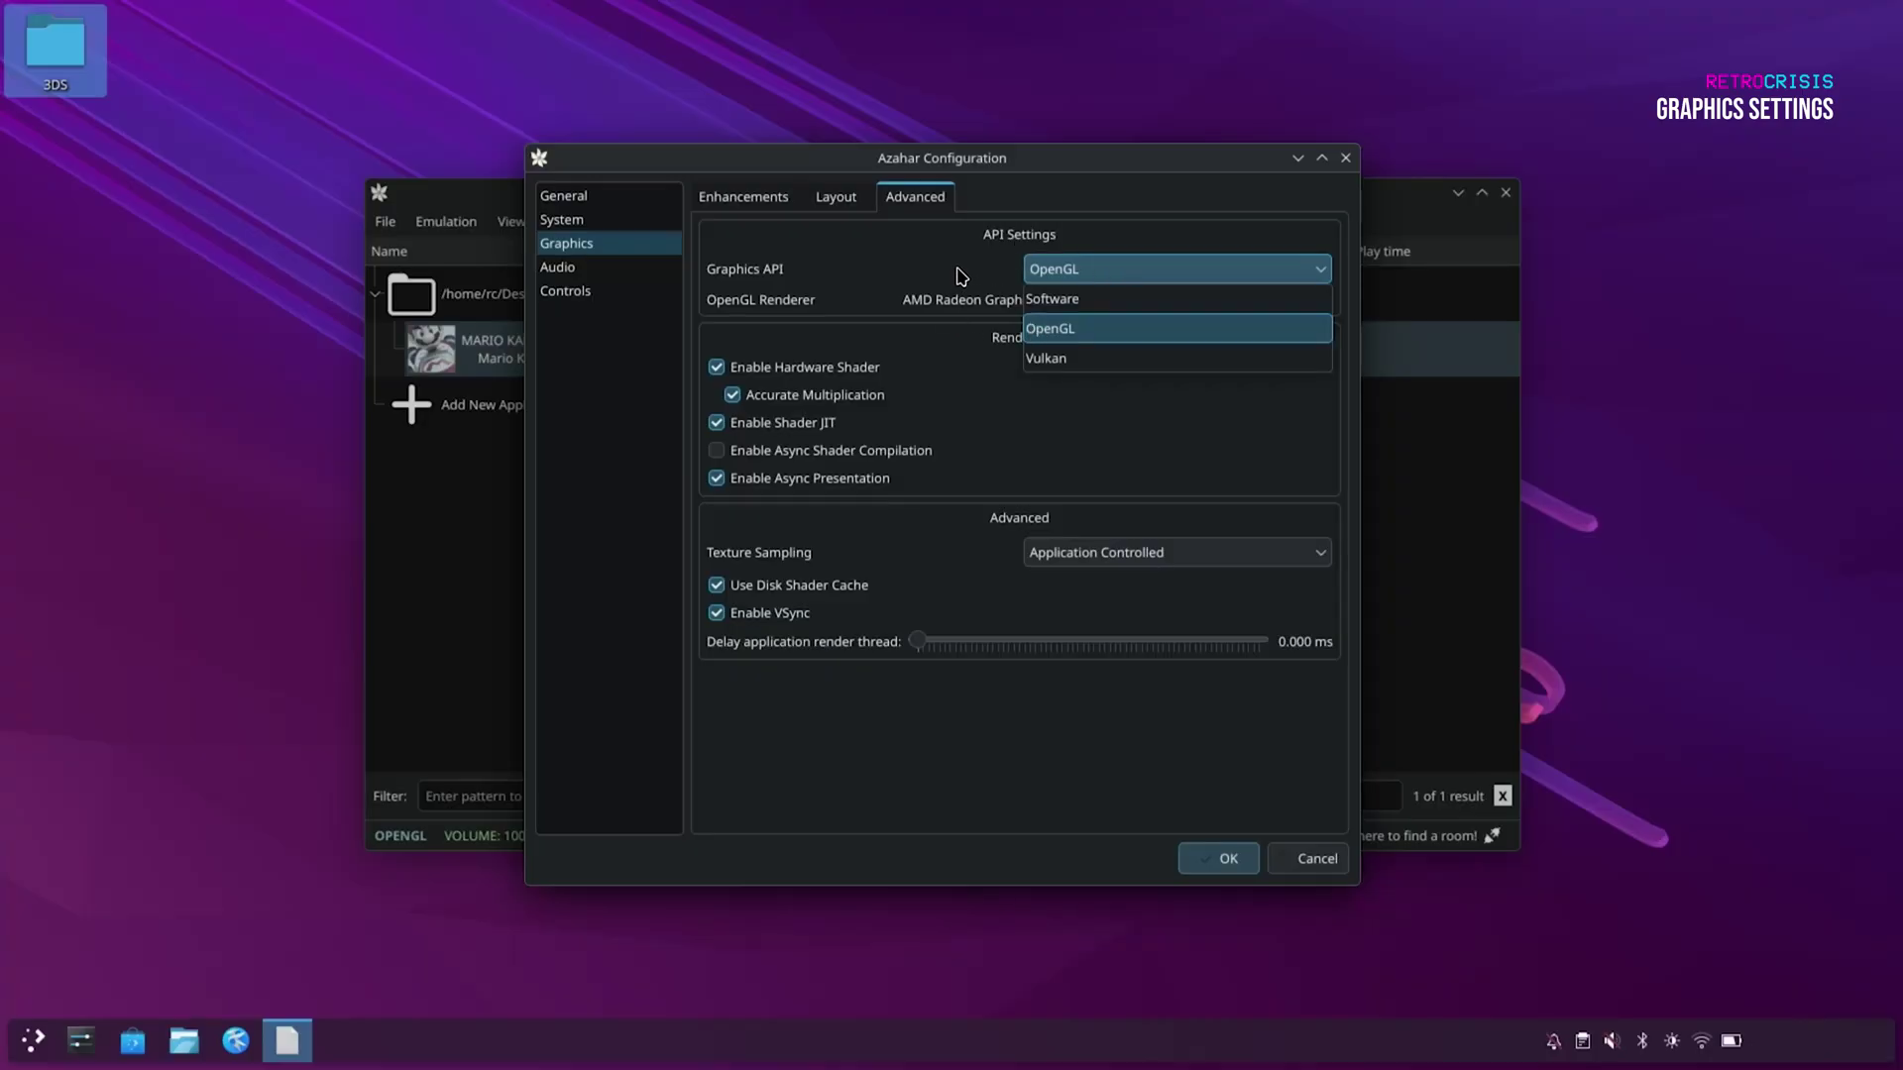
{"action": "left_click", "coordinate": [1090, 360]}
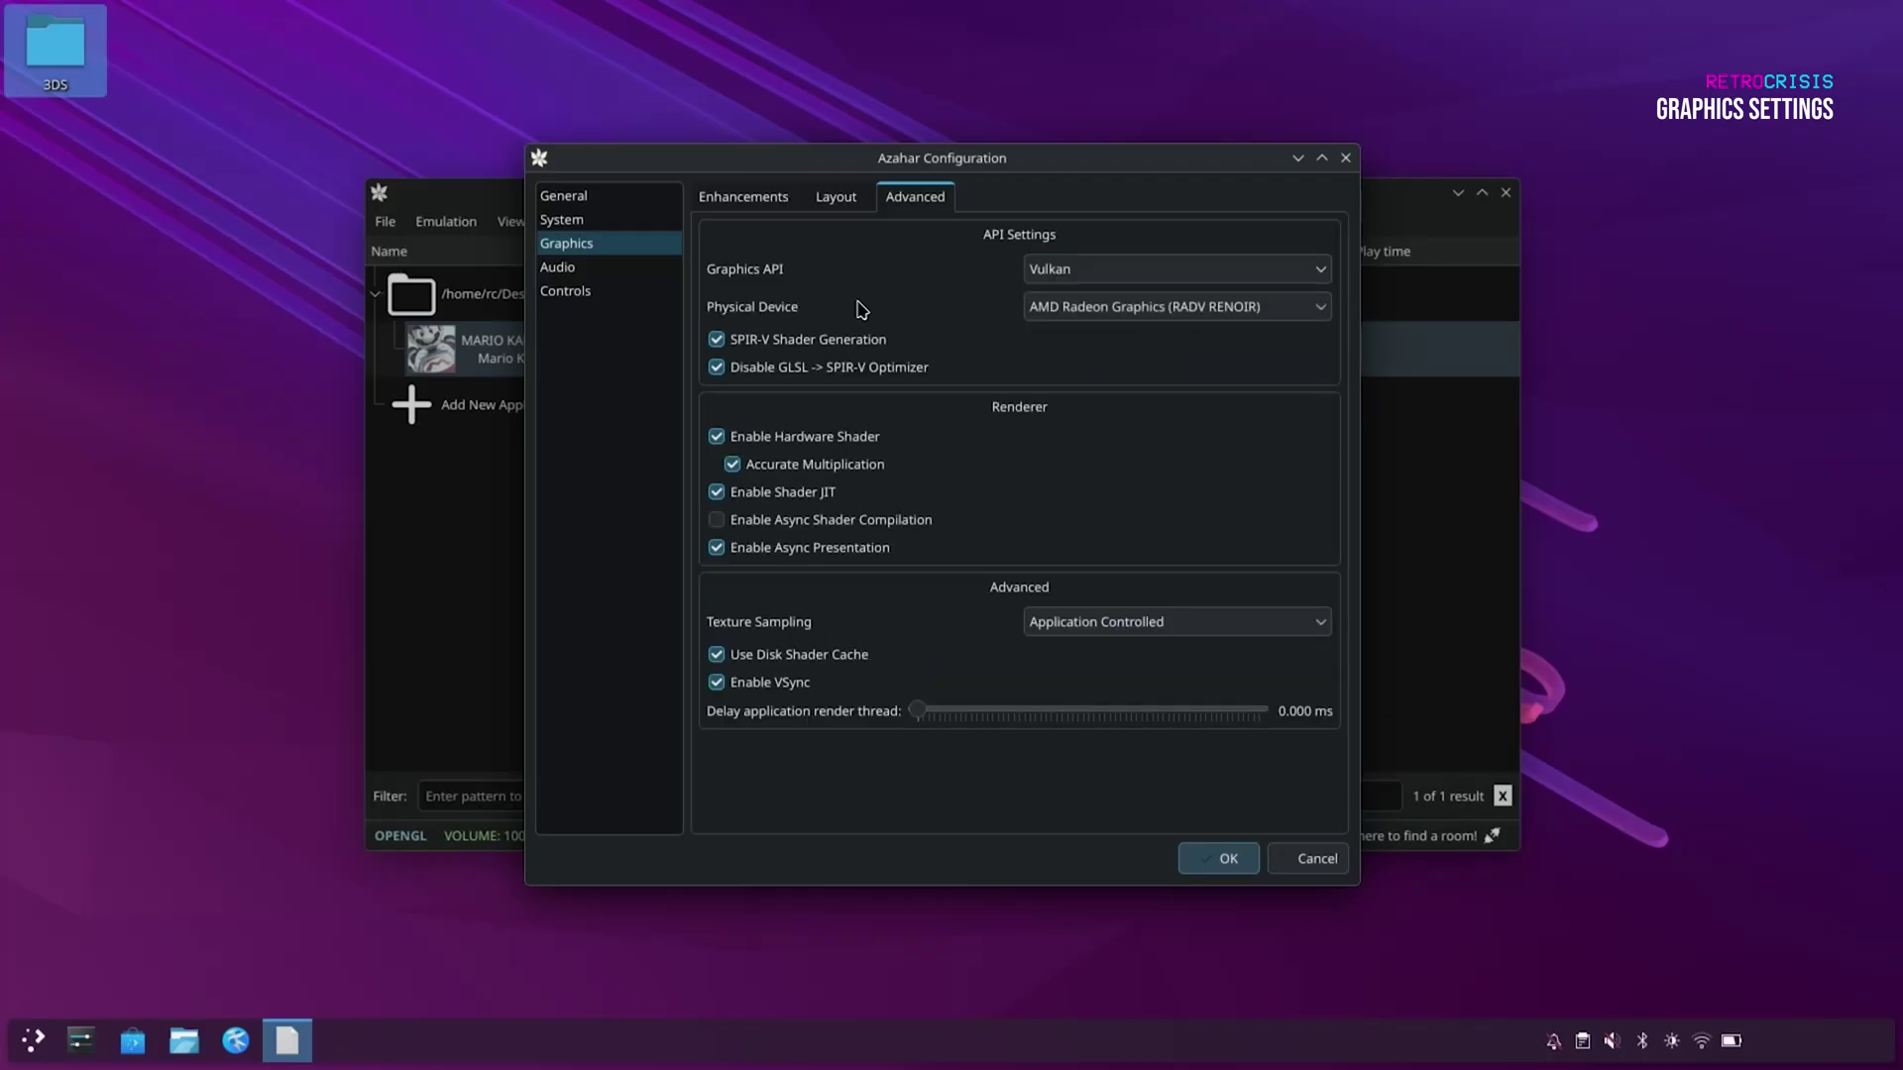
{"action": "left_click", "coordinate": [1159, 316]}
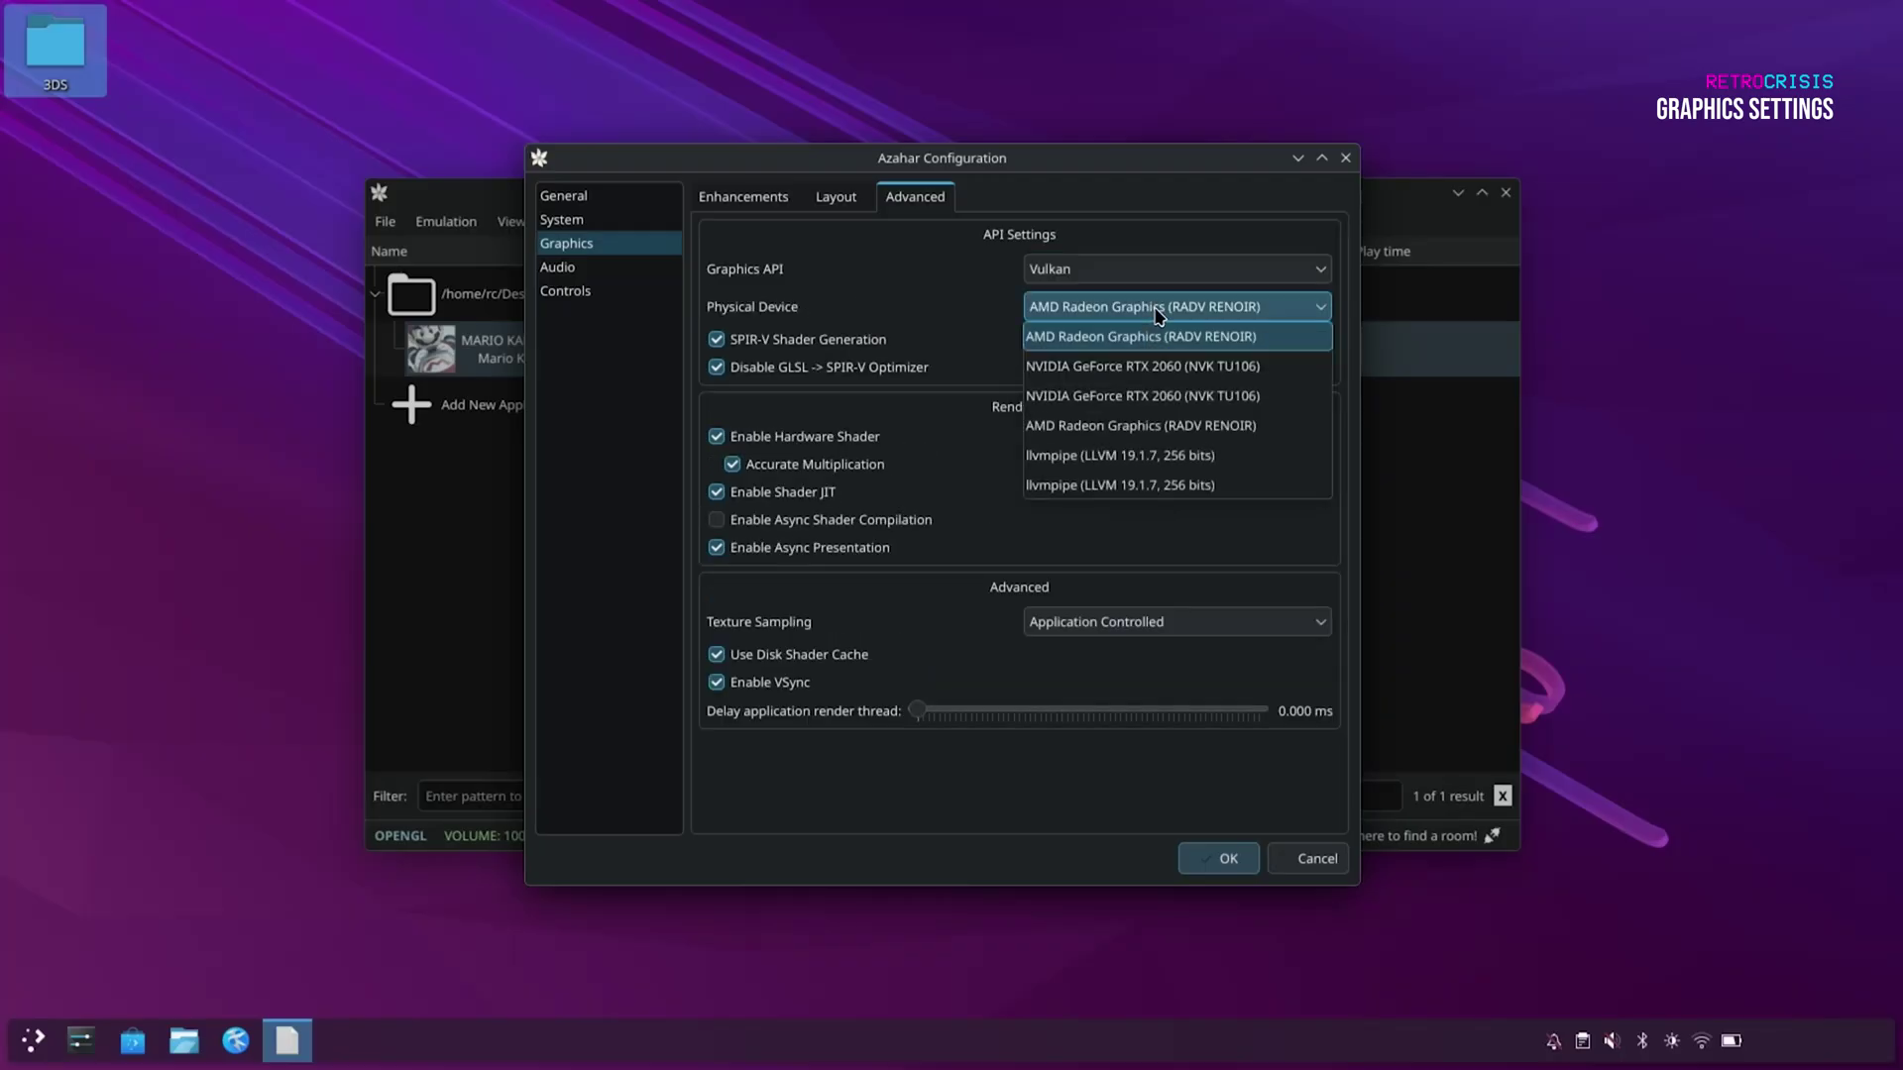
{"action": "left_click", "coordinate": [1277, 368]}
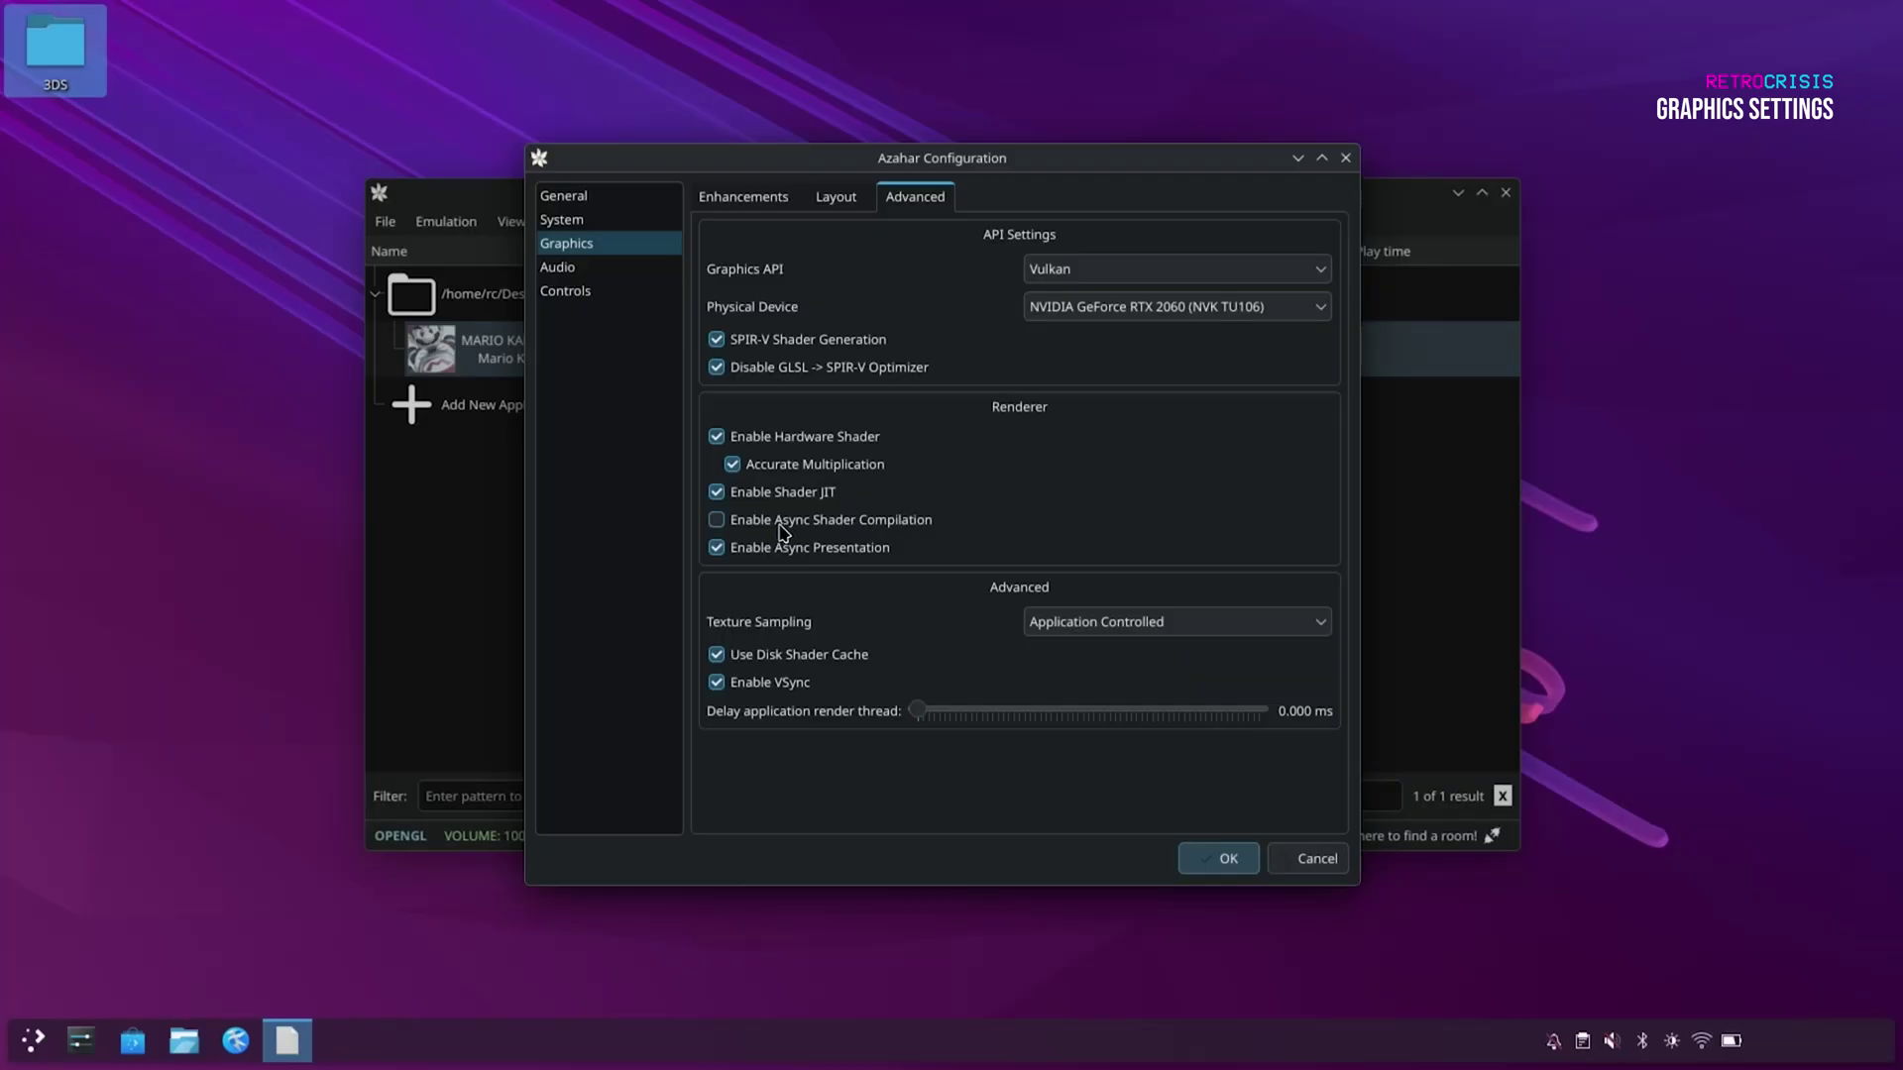
Read the explanation of Enable Async Shader Compilation, then turn the option on and off again.
{"action": "mouse_move", "coordinate": [792, 531]}
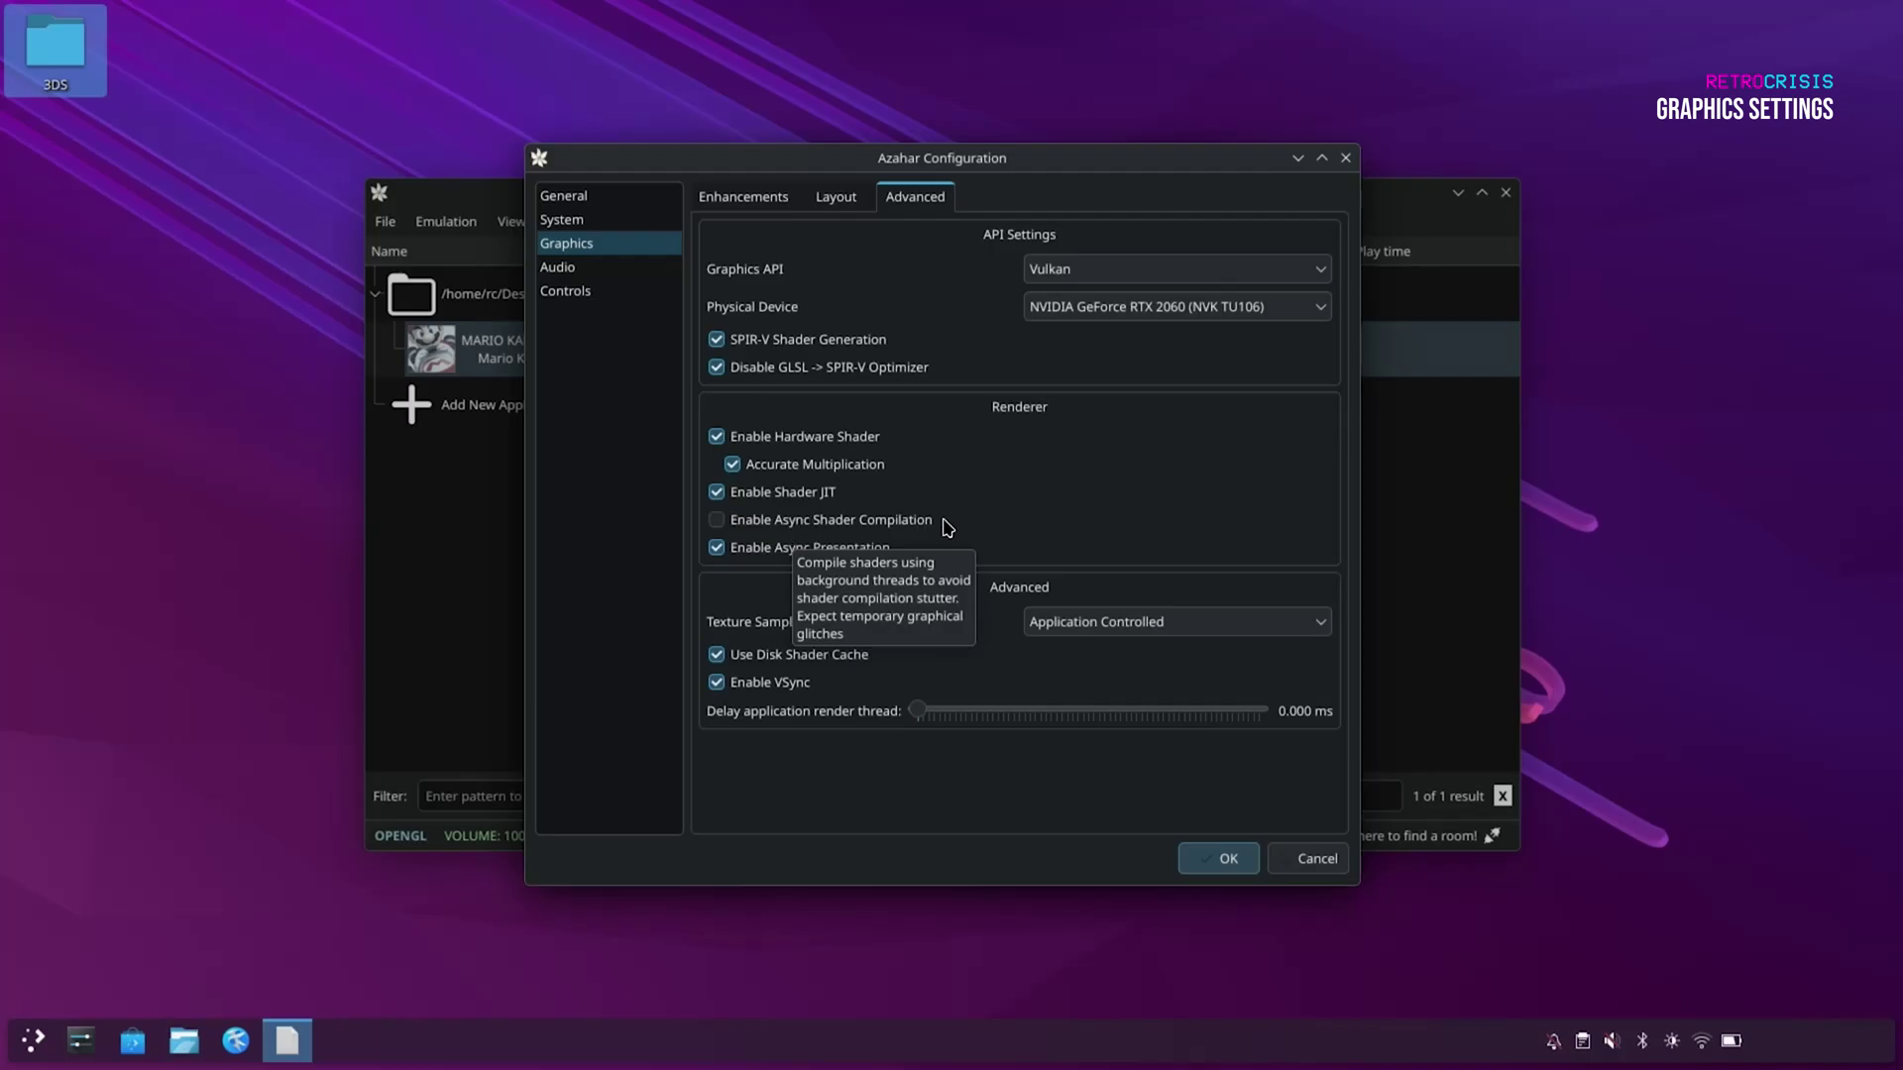
{"action": "left_click", "coordinate": [761, 525]}
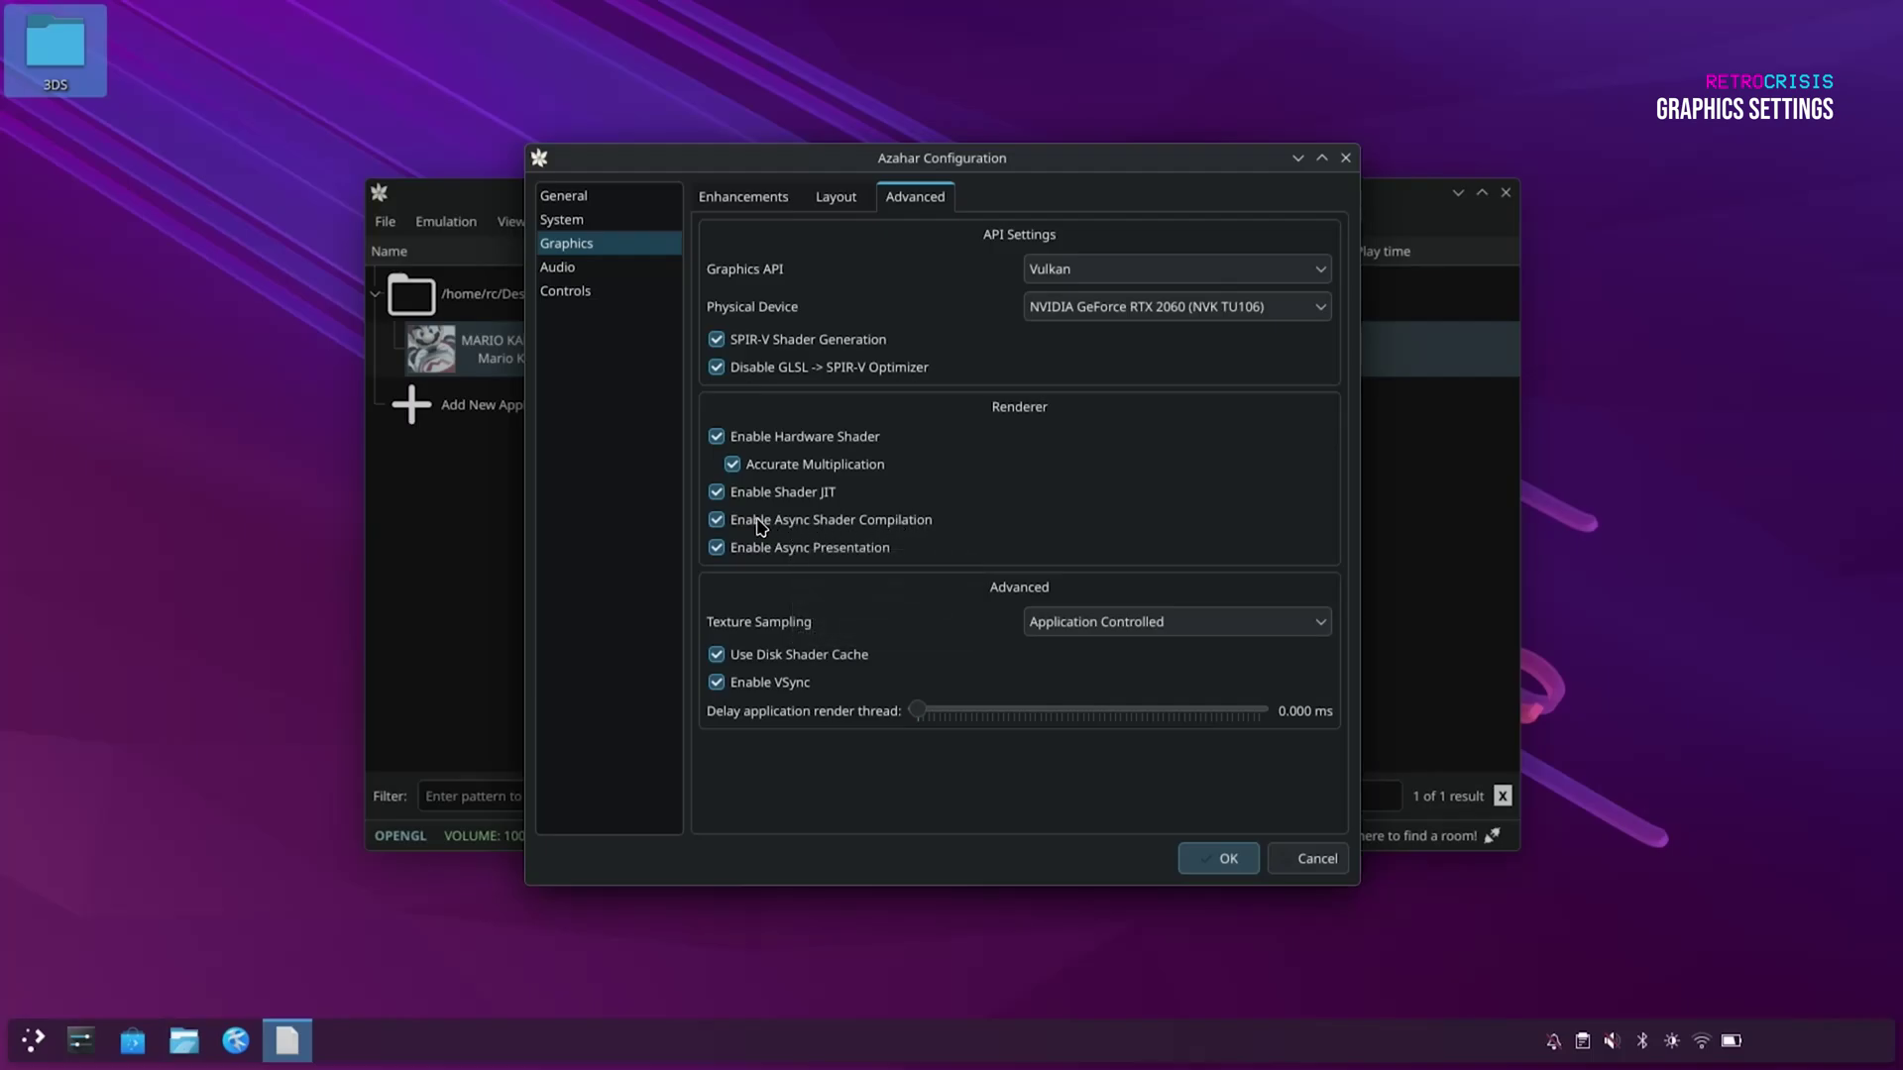
{"action": "left_click", "coordinate": [922, 525]}
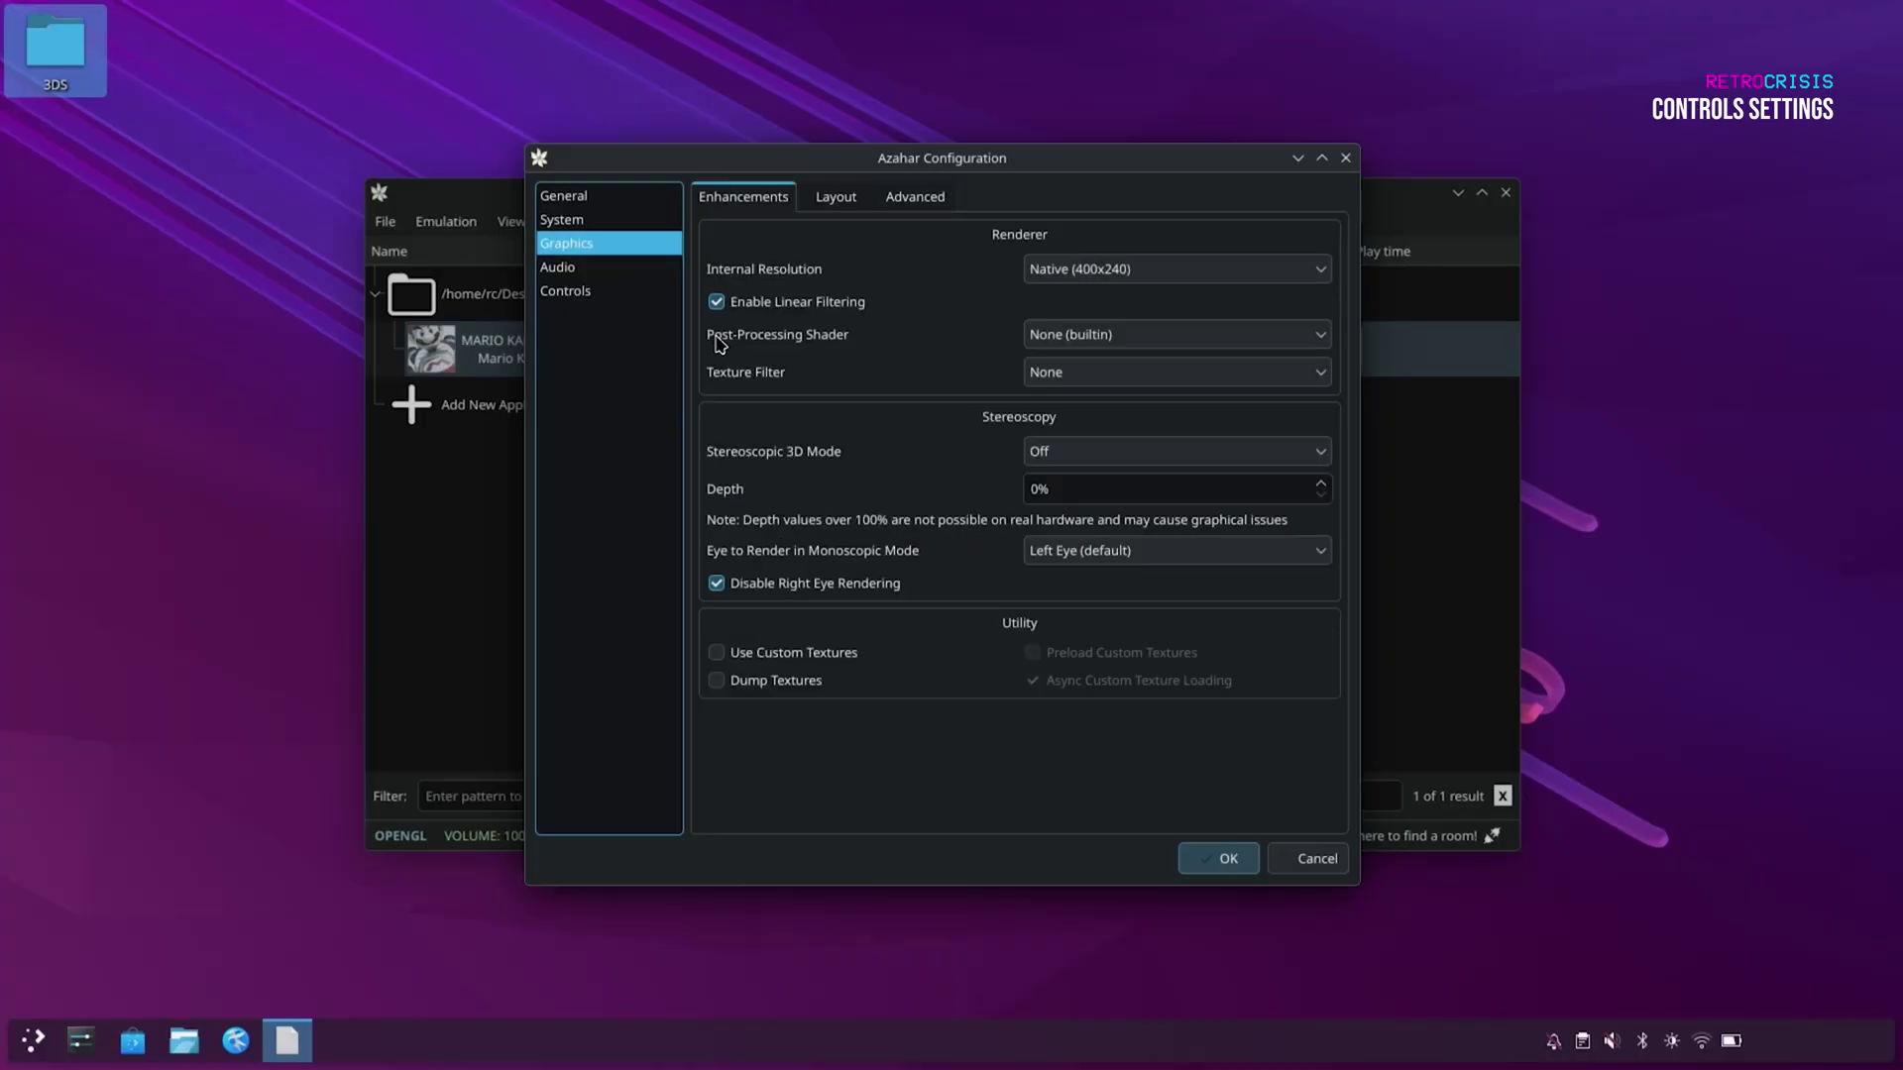
Auto-map the connected controller in the controls settings, check the assigned buttons, and save the configuration.
{"action": "left_click", "coordinate": [634, 298]}
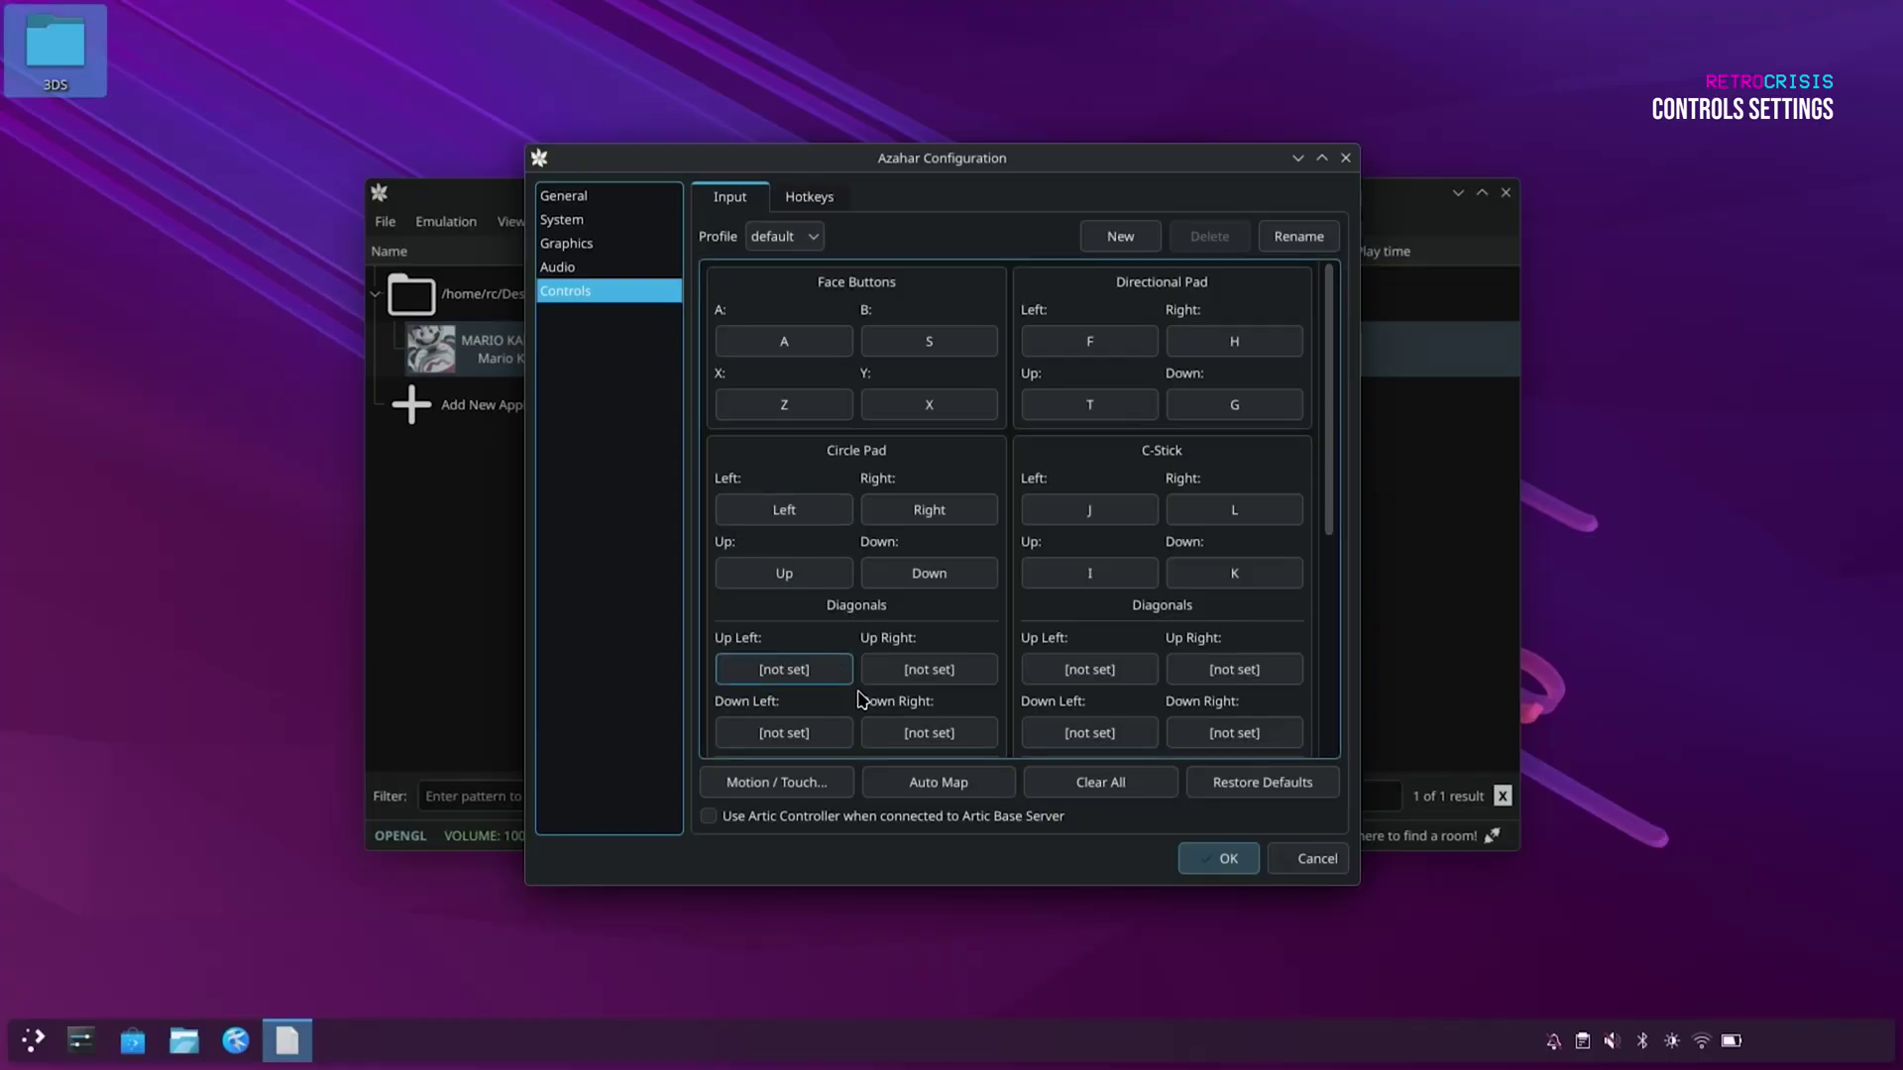
{"action": "left_click", "coordinate": [896, 790]}
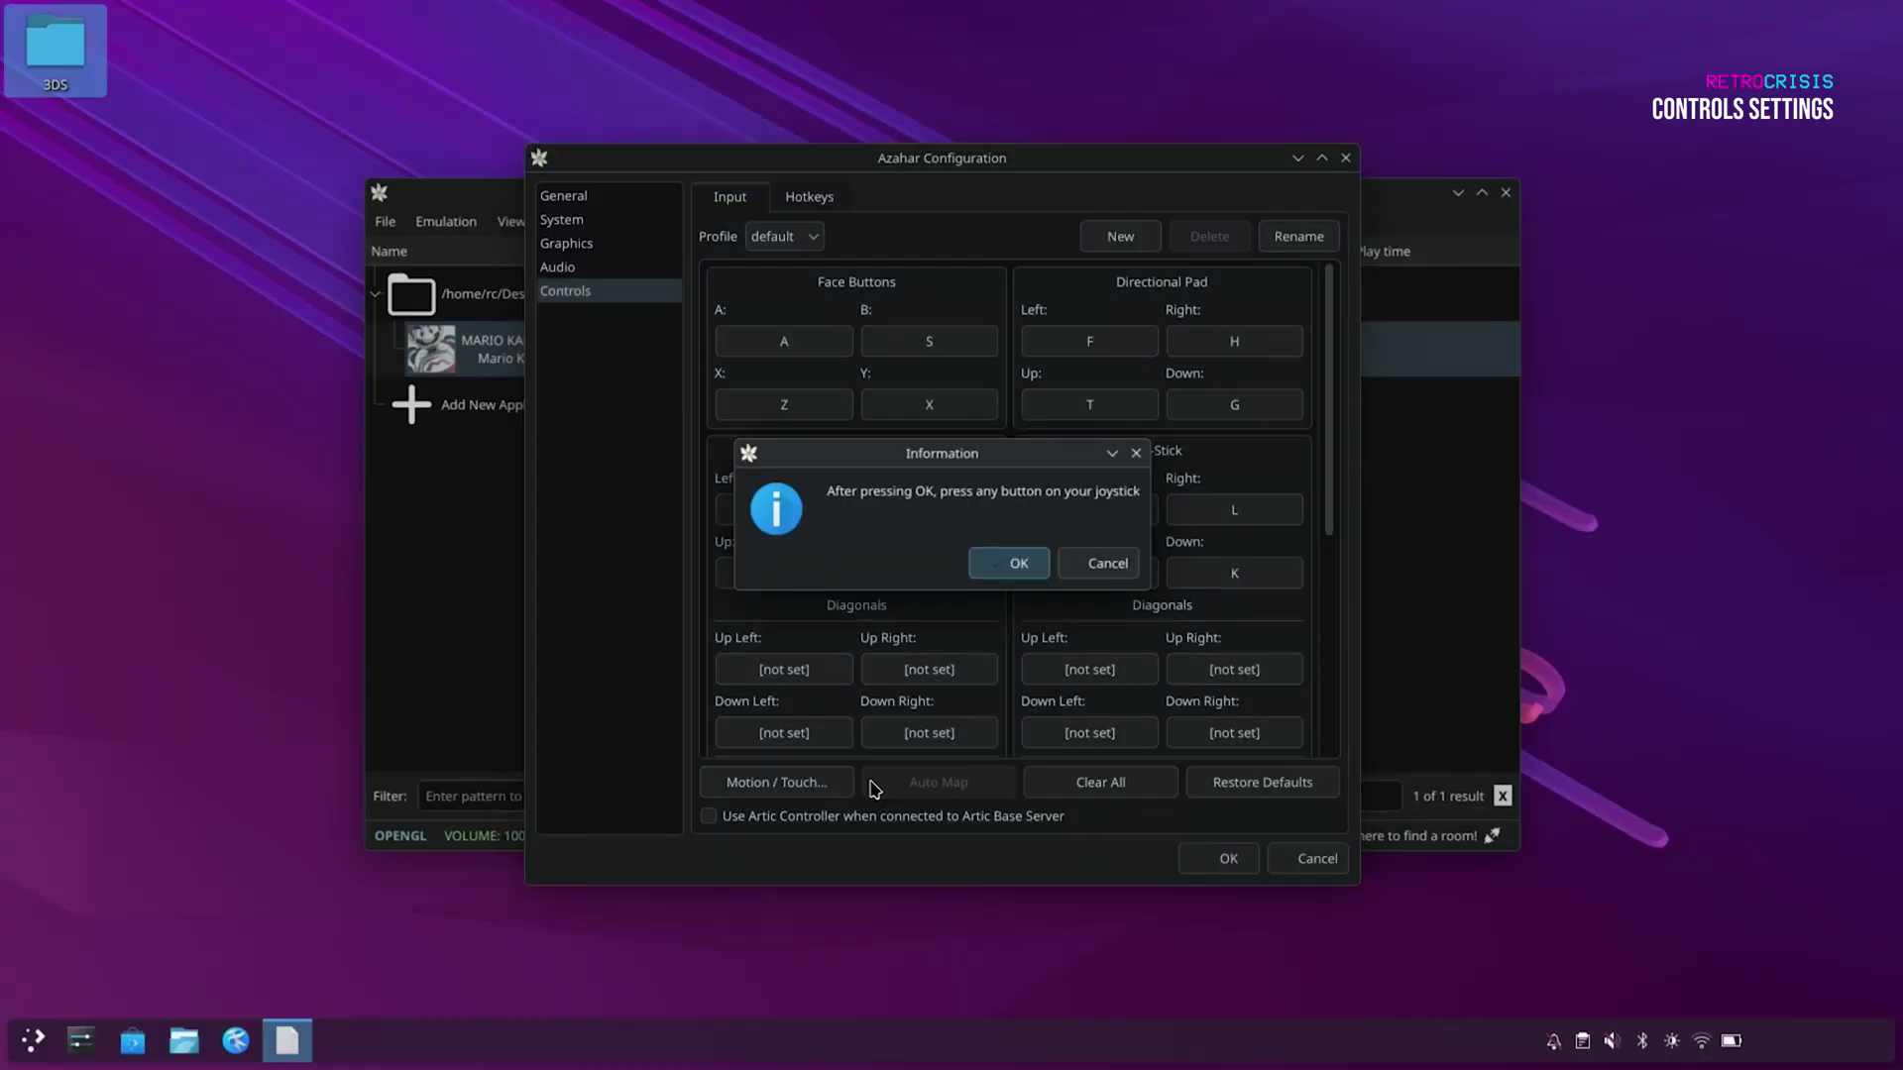
{"action": "left_click", "coordinate": [1002, 571]}
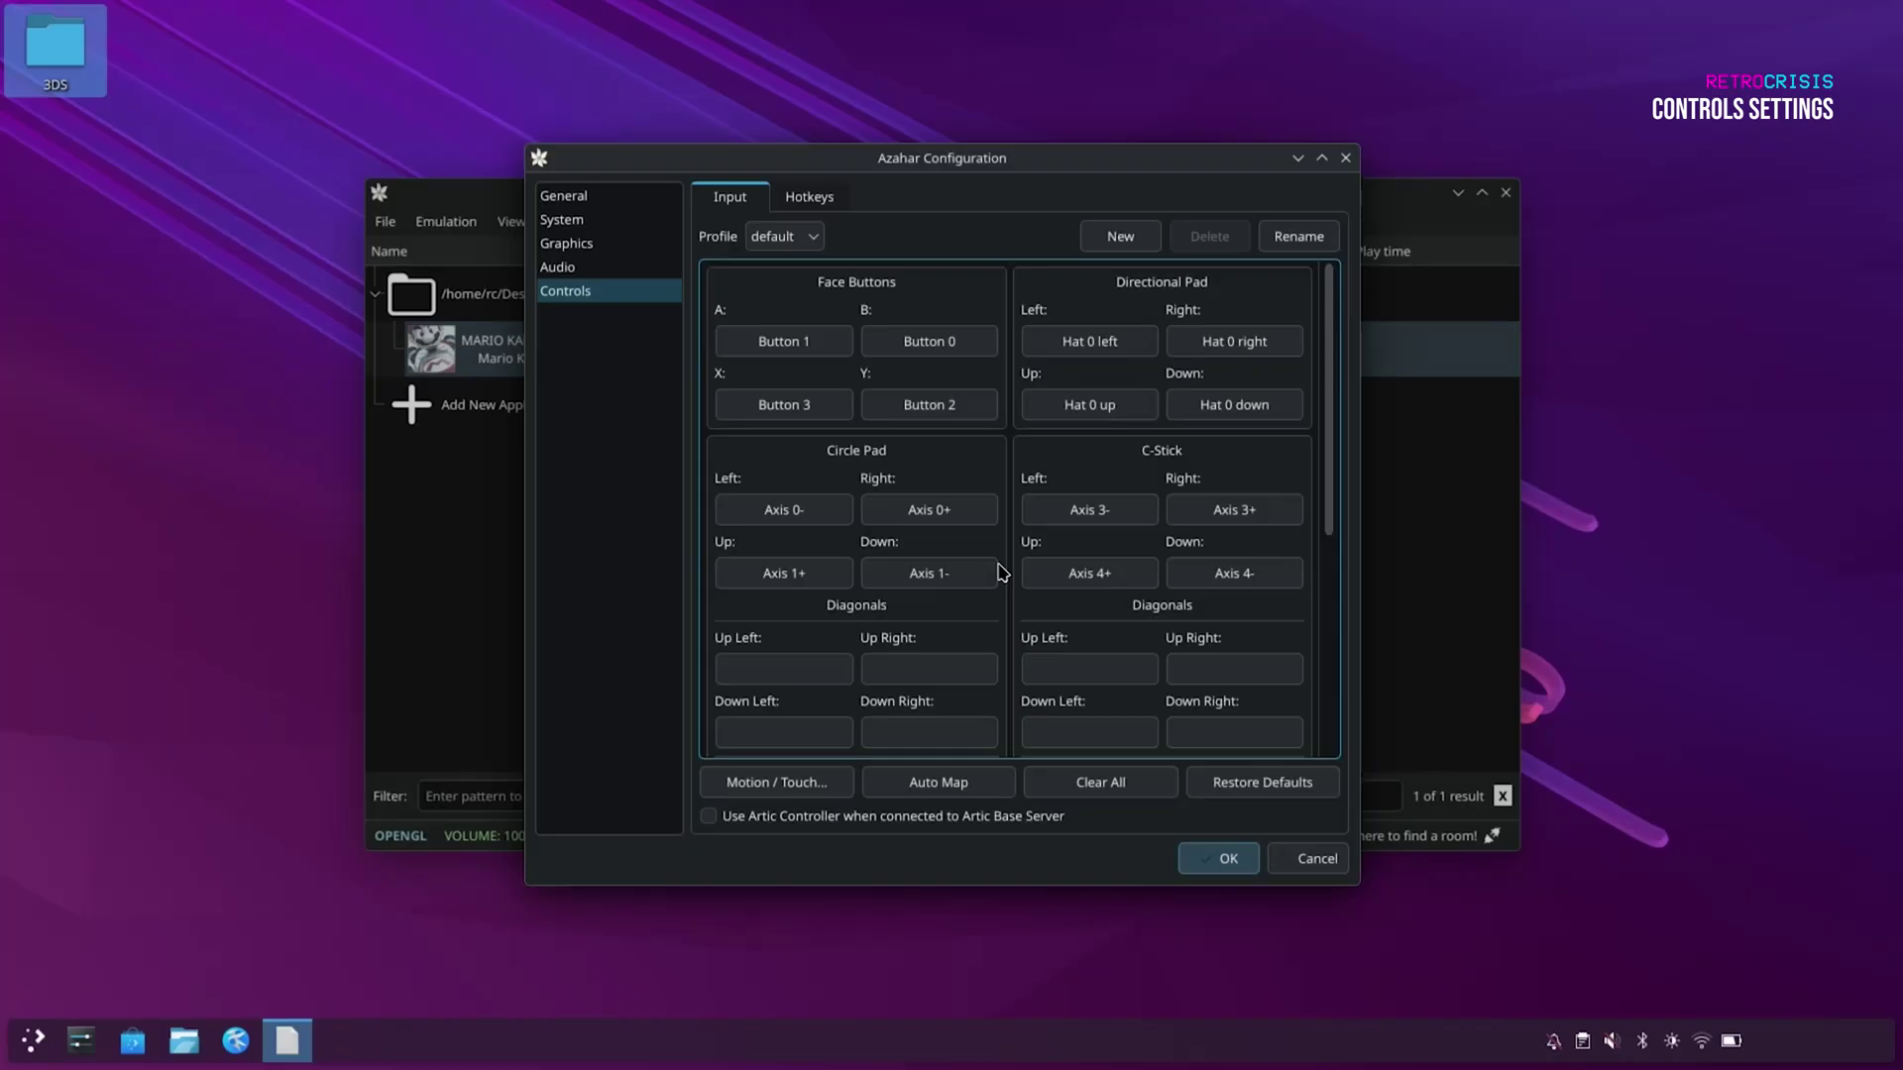
{"action": "scroll", "coordinate": [1002, 571], "scroll_direction": "down", "scroll_amount": 5}
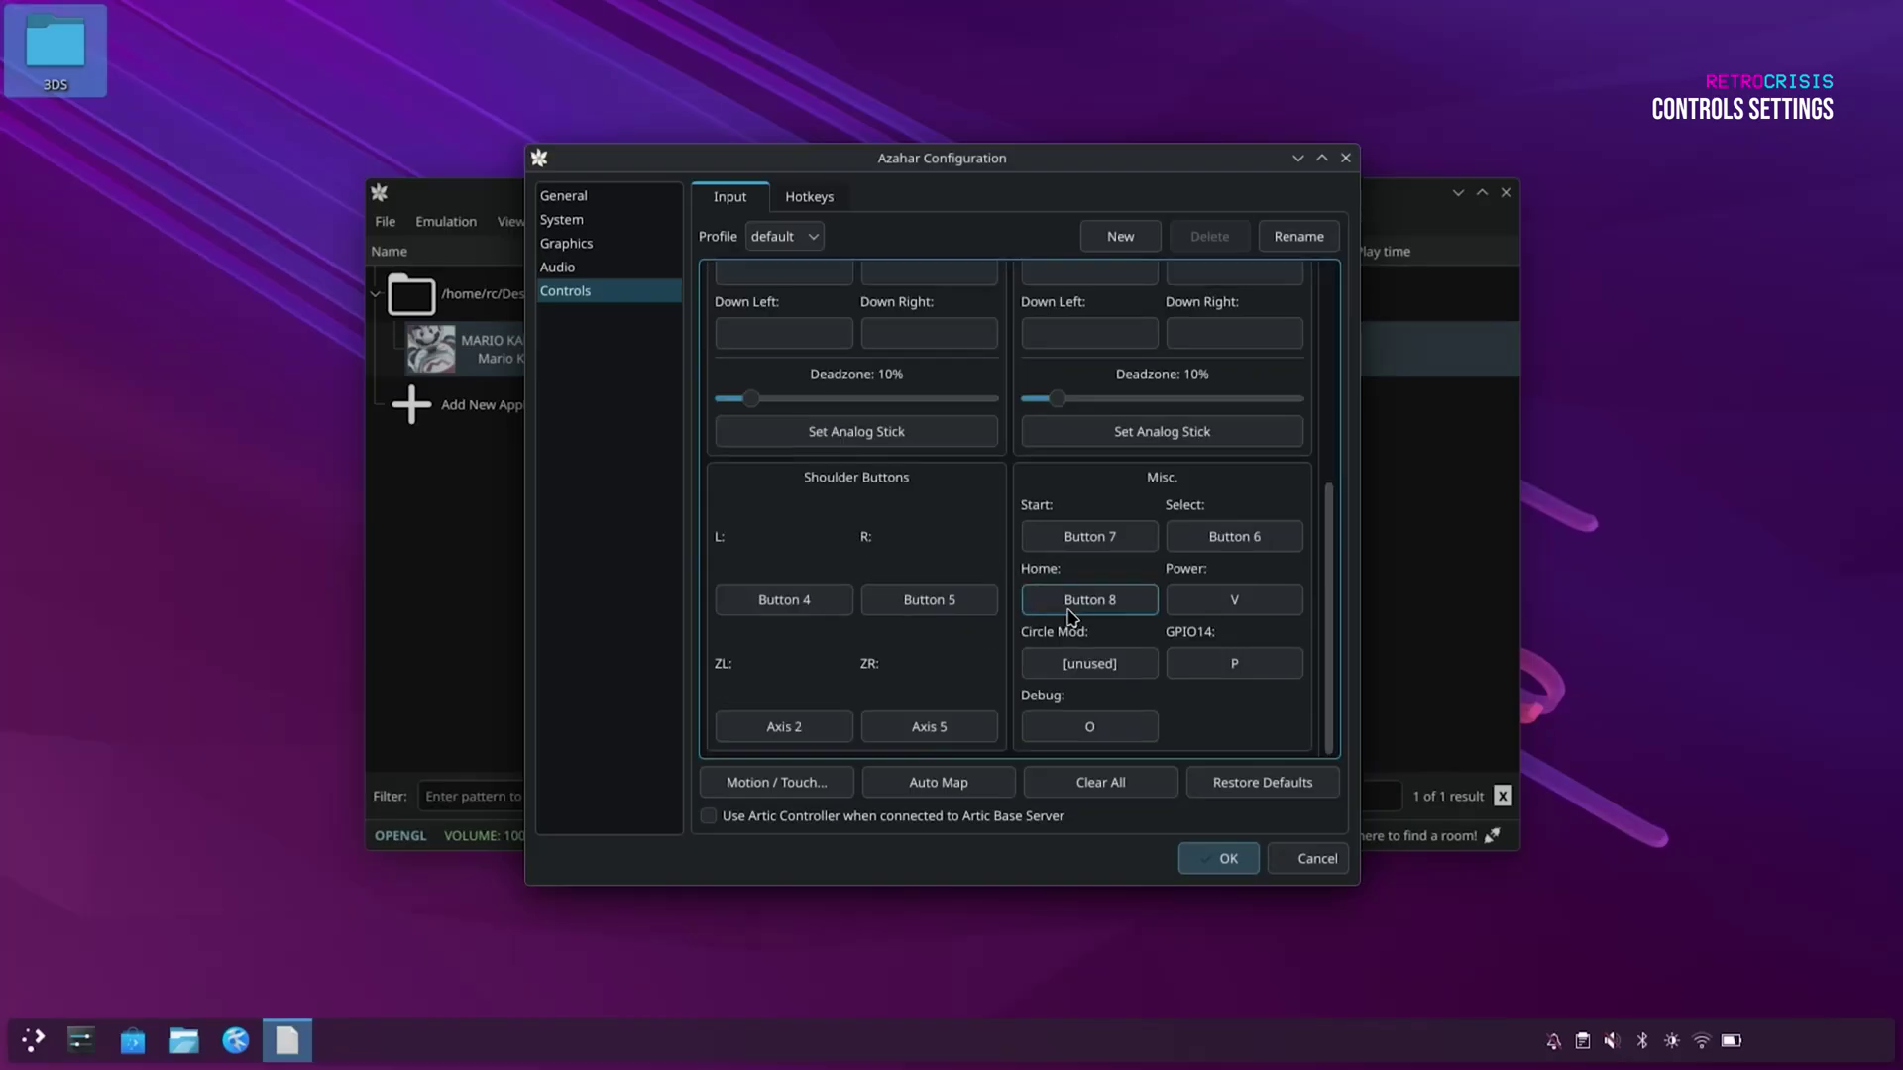
{"action": "left_click", "coordinate": [1217, 858]}
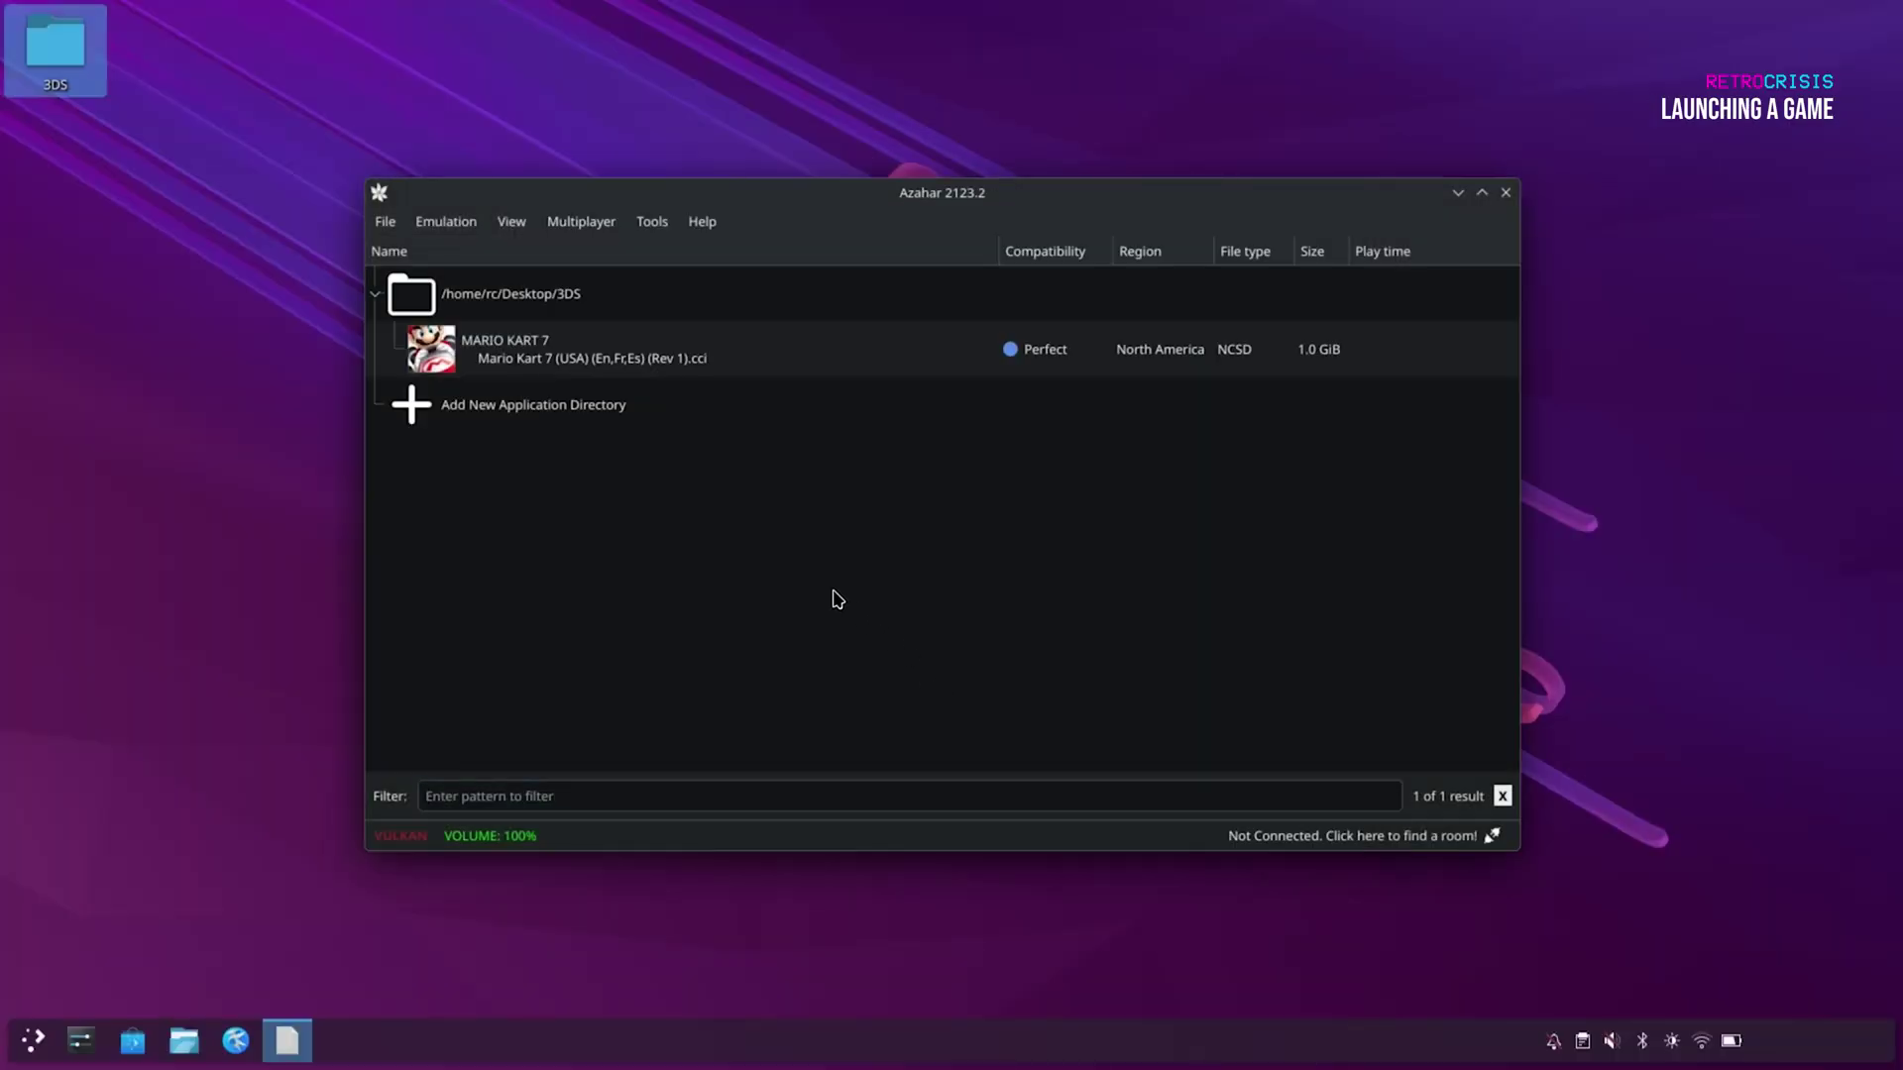
Try to launch Mario Kart 7 with the Vulkan settings and dismiss the crash report.
{"action": "left_click", "coordinate": [726, 350]}
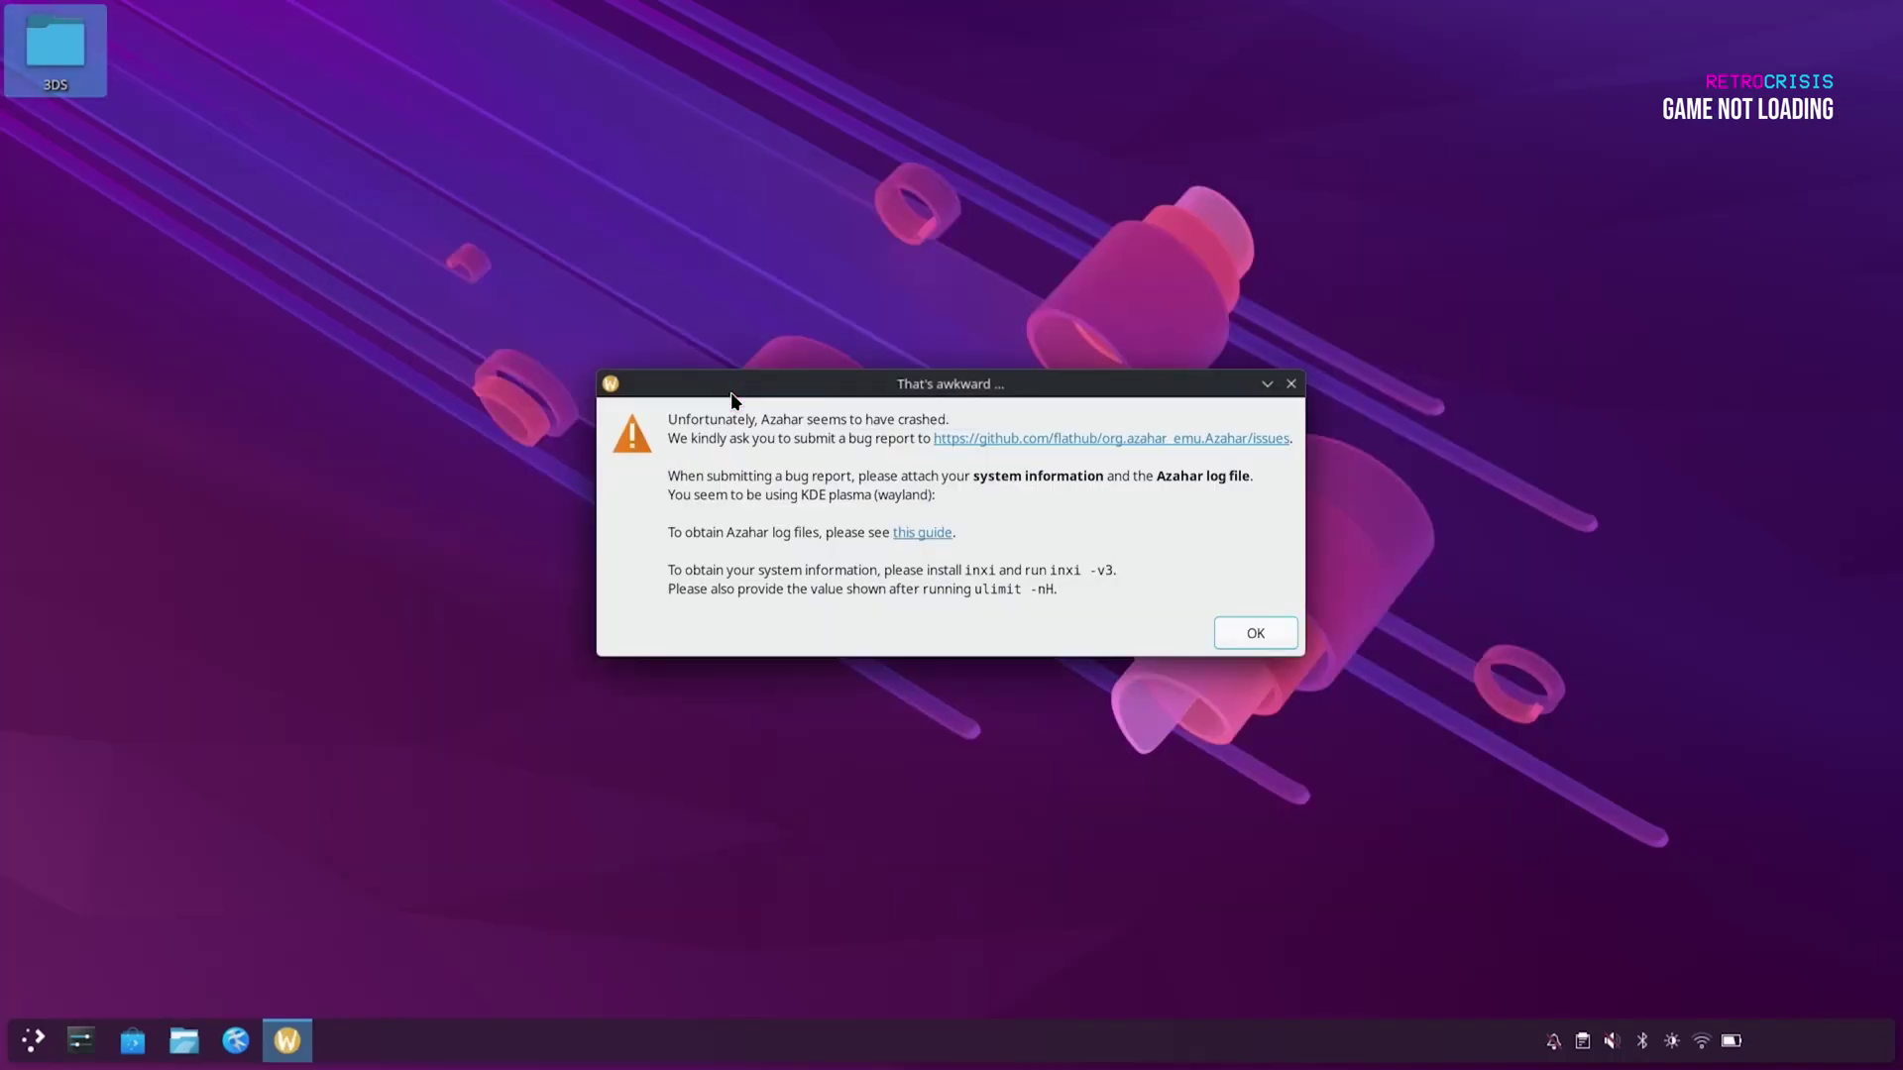
{"action": "left_click", "coordinate": [1248, 628]}
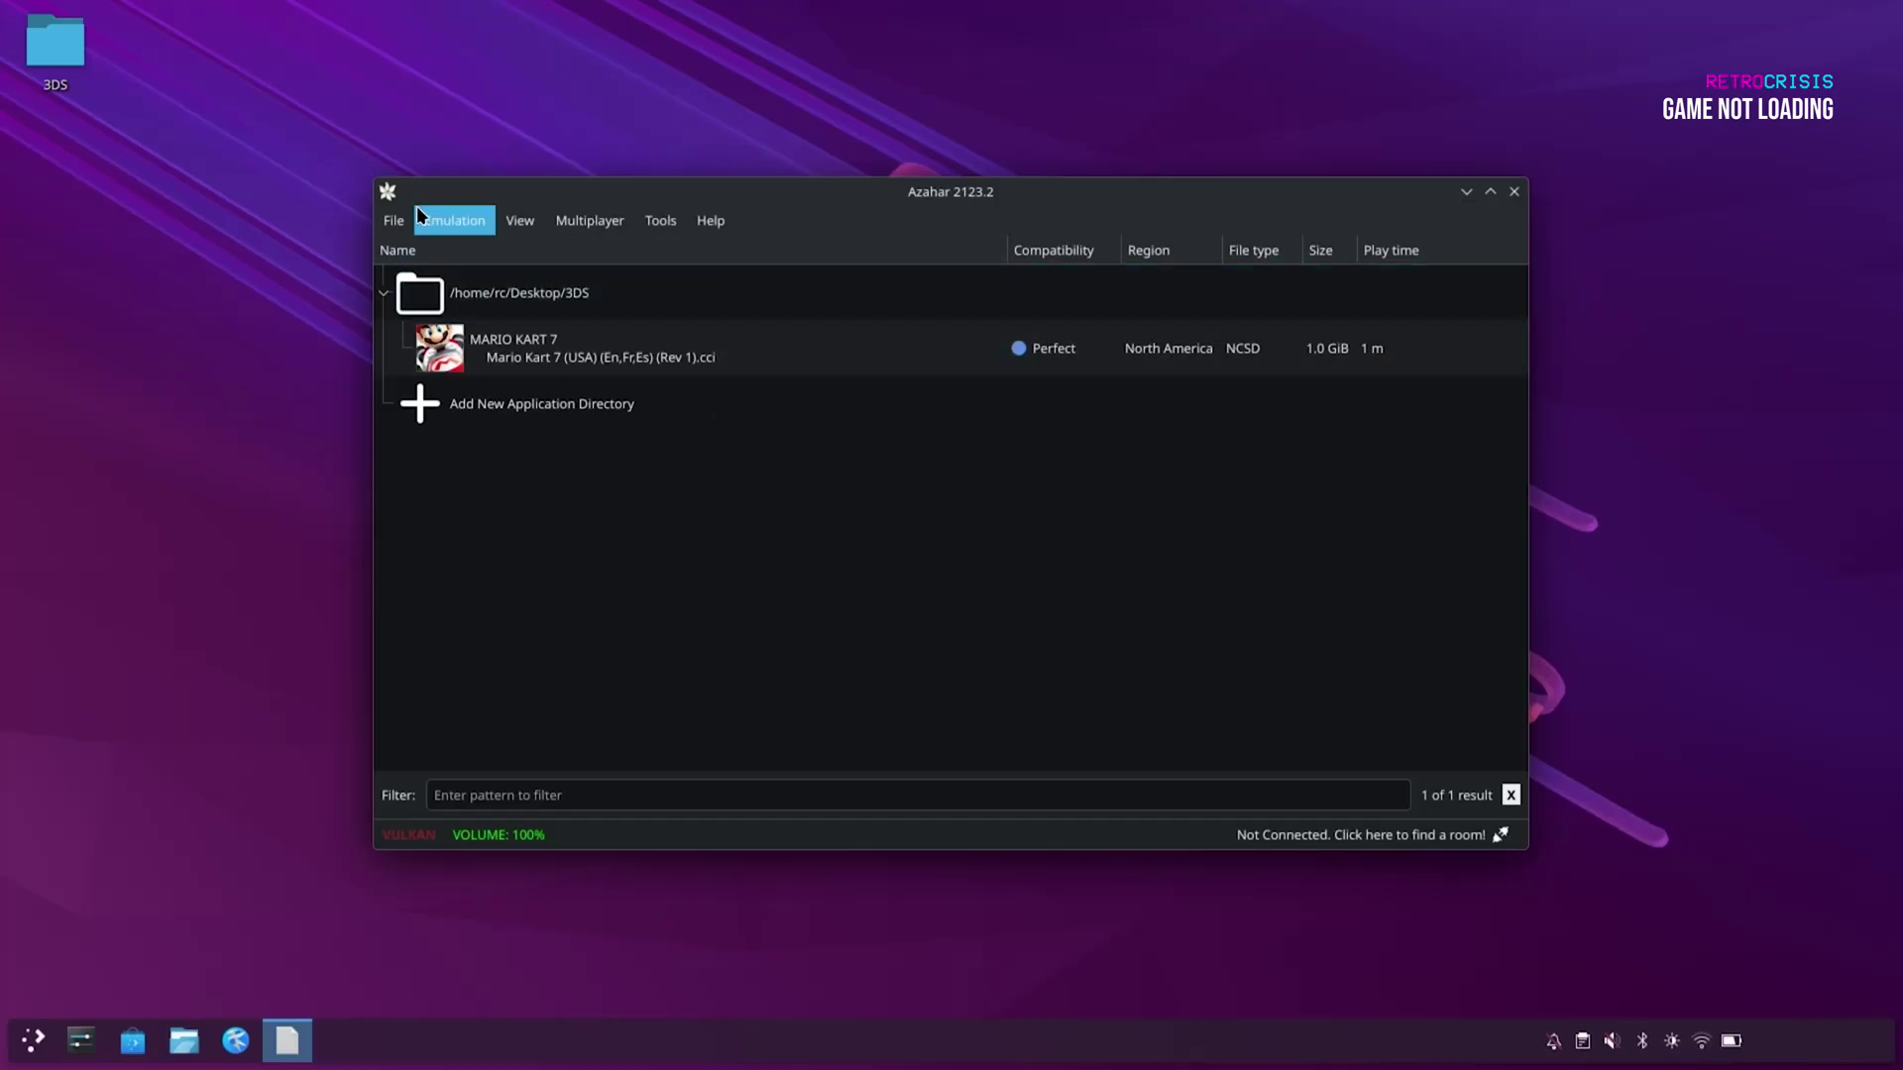
Reopen the configuration, set the graphics API to OpenGL in the advanced graphics settings, and save the change.
{"action": "left_click", "coordinate": [451, 226]}
{"action": "left_click", "coordinate": [490, 402]}
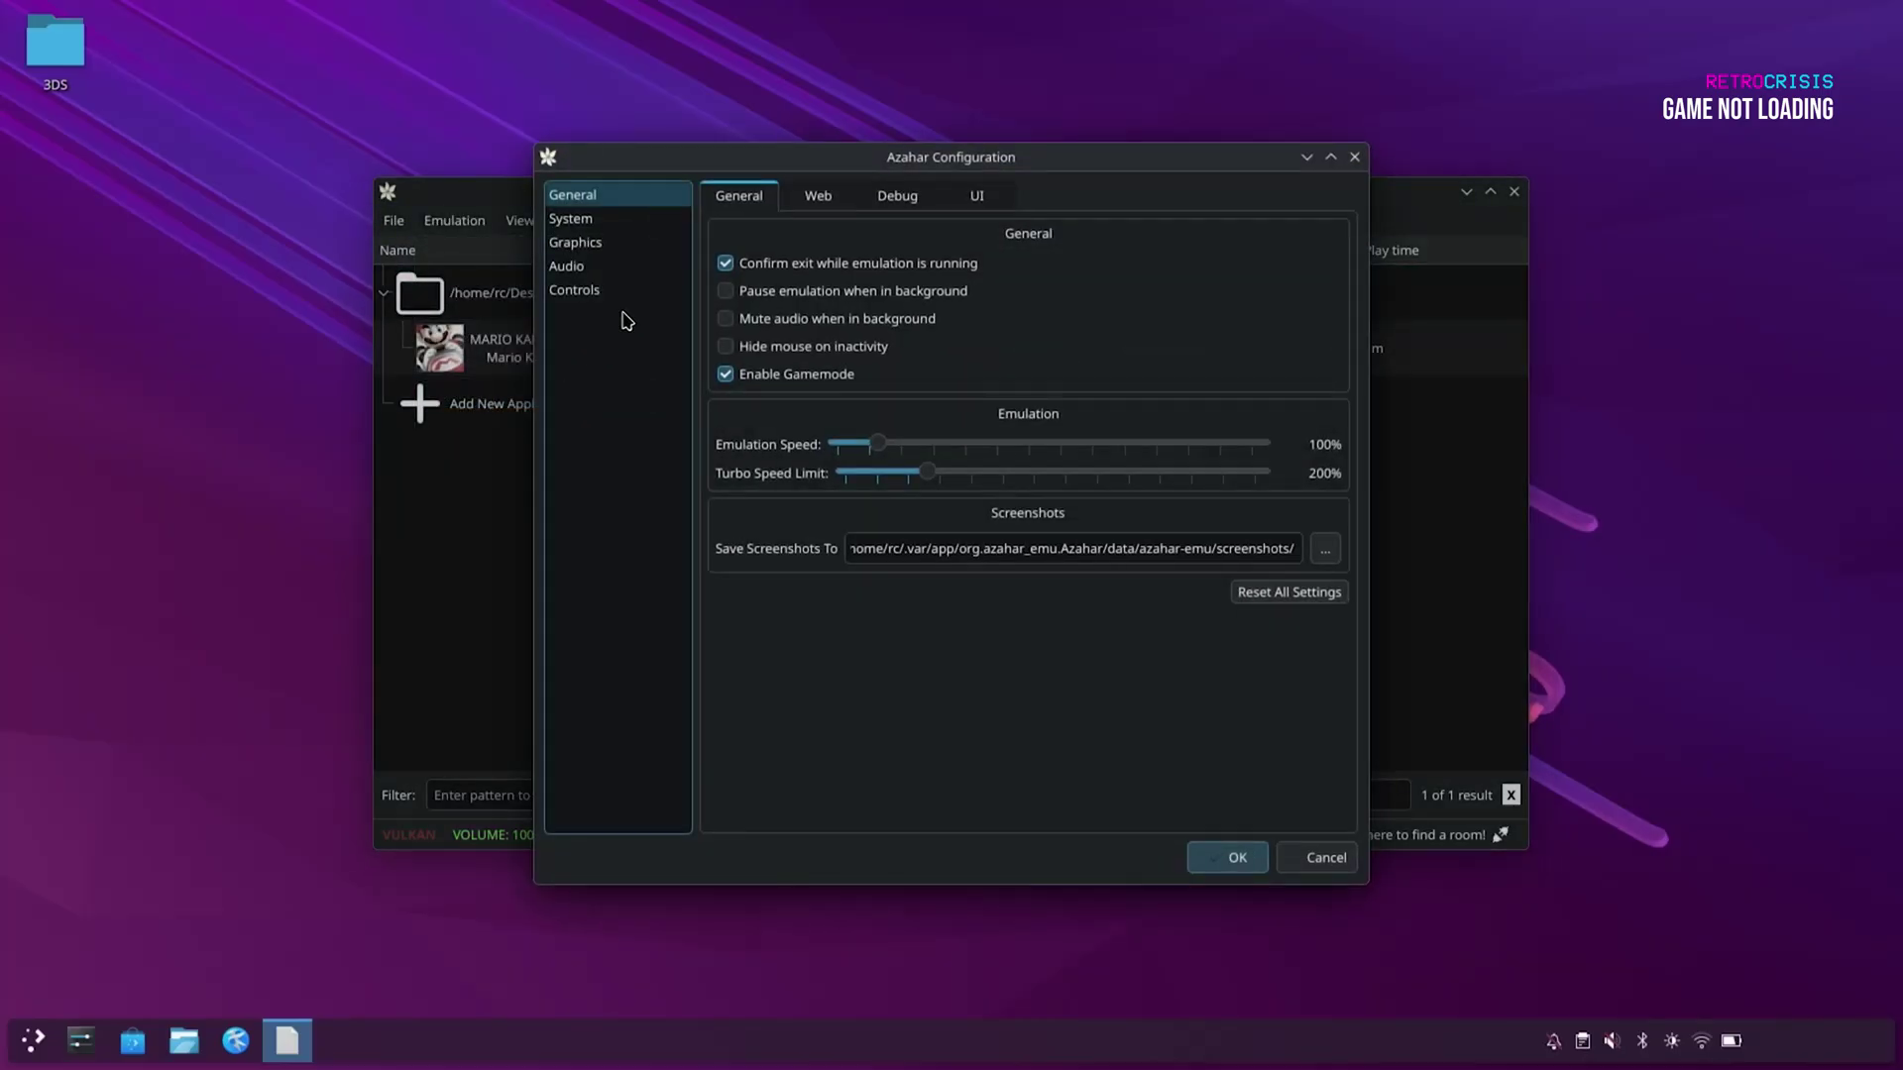
{"action": "left_click", "coordinate": [579, 242]}
{"action": "left_click", "coordinate": [922, 195]}
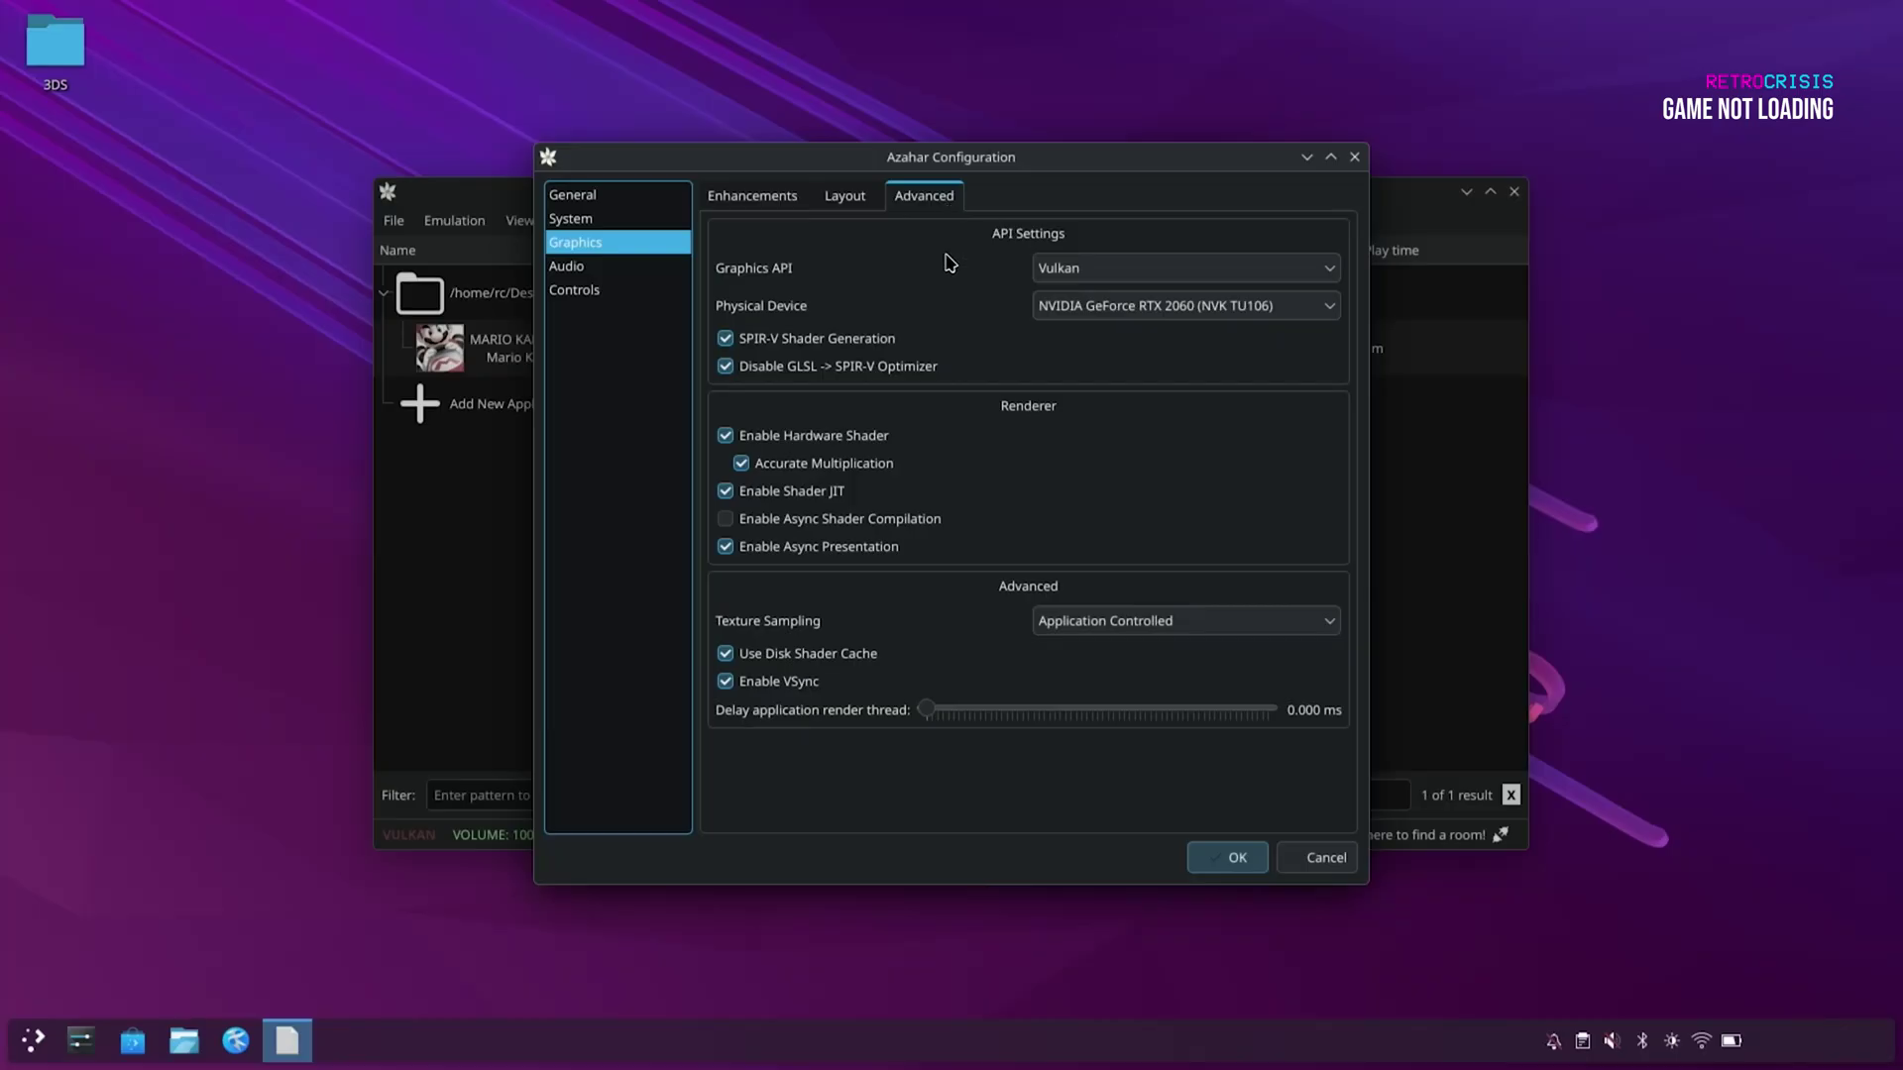
{"action": "left_click", "coordinate": [1157, 278]}
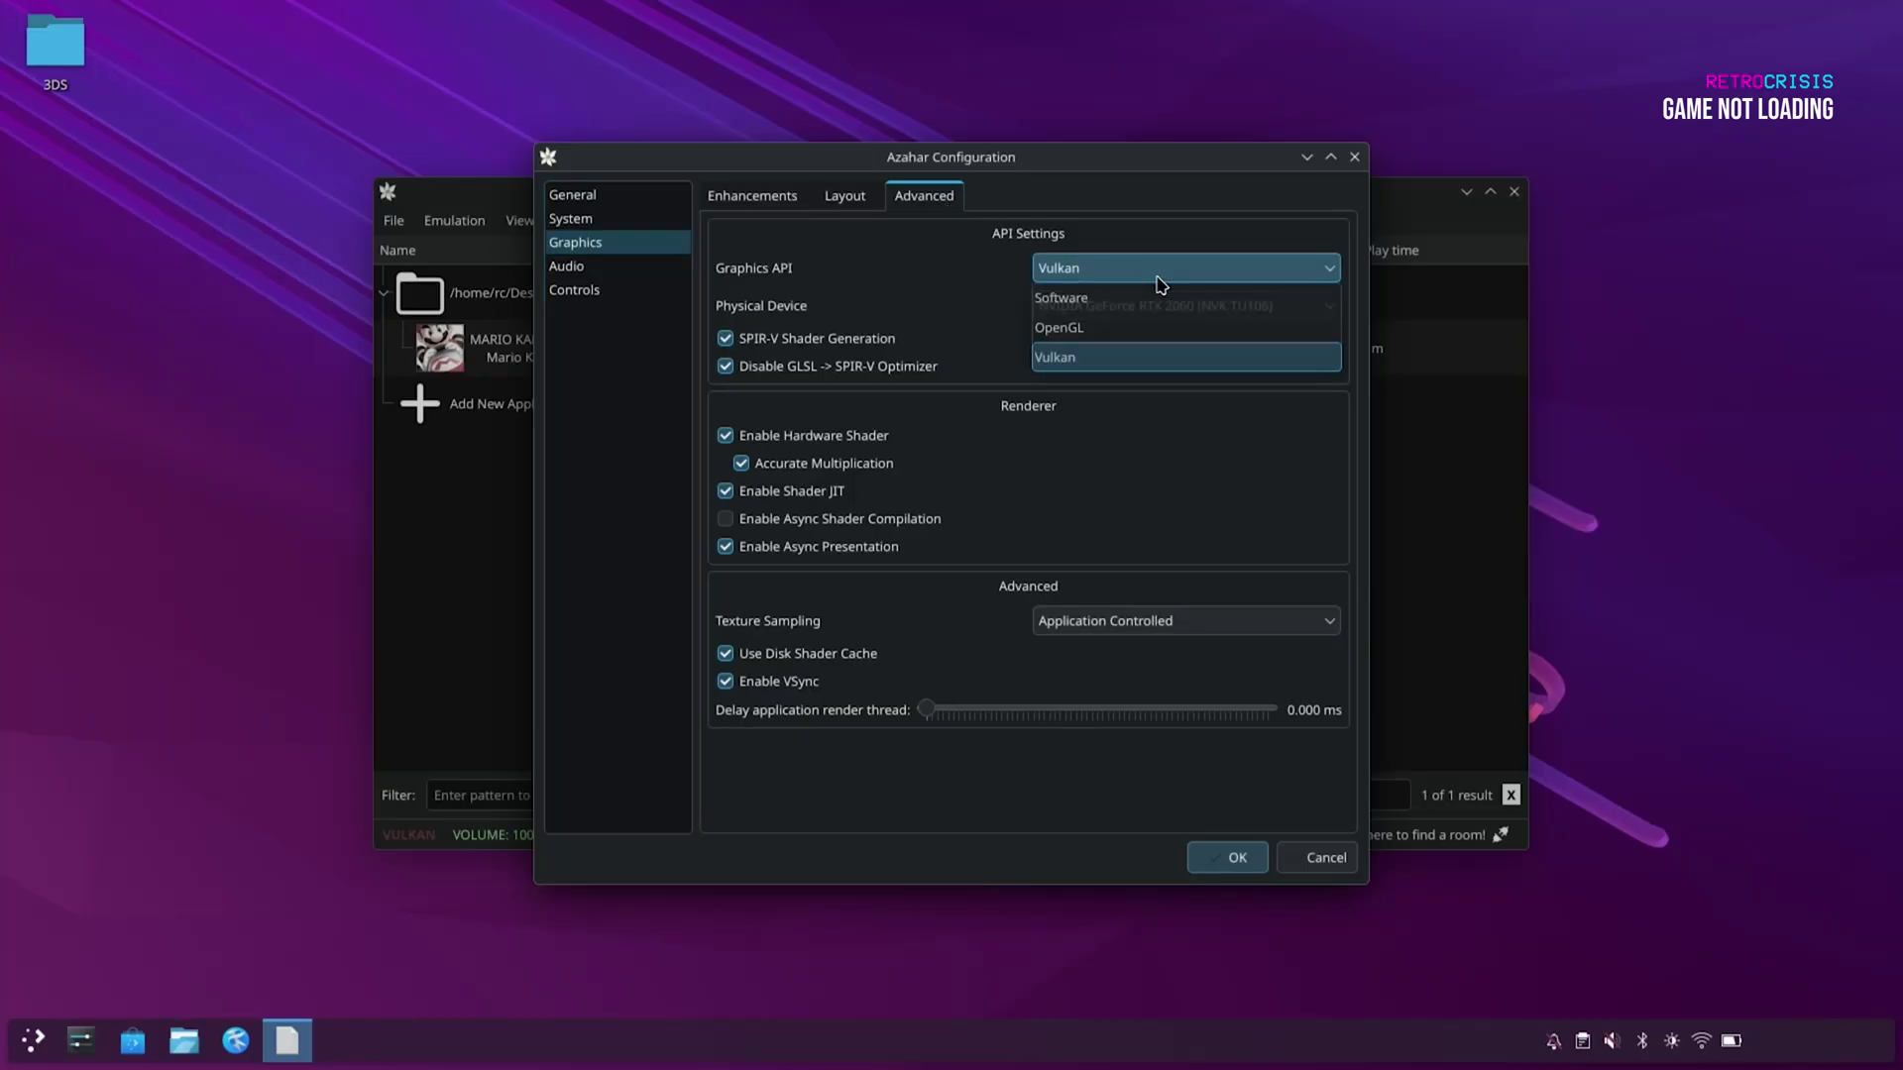
{"action": "left_click", "coordinate": [1119, 340]}
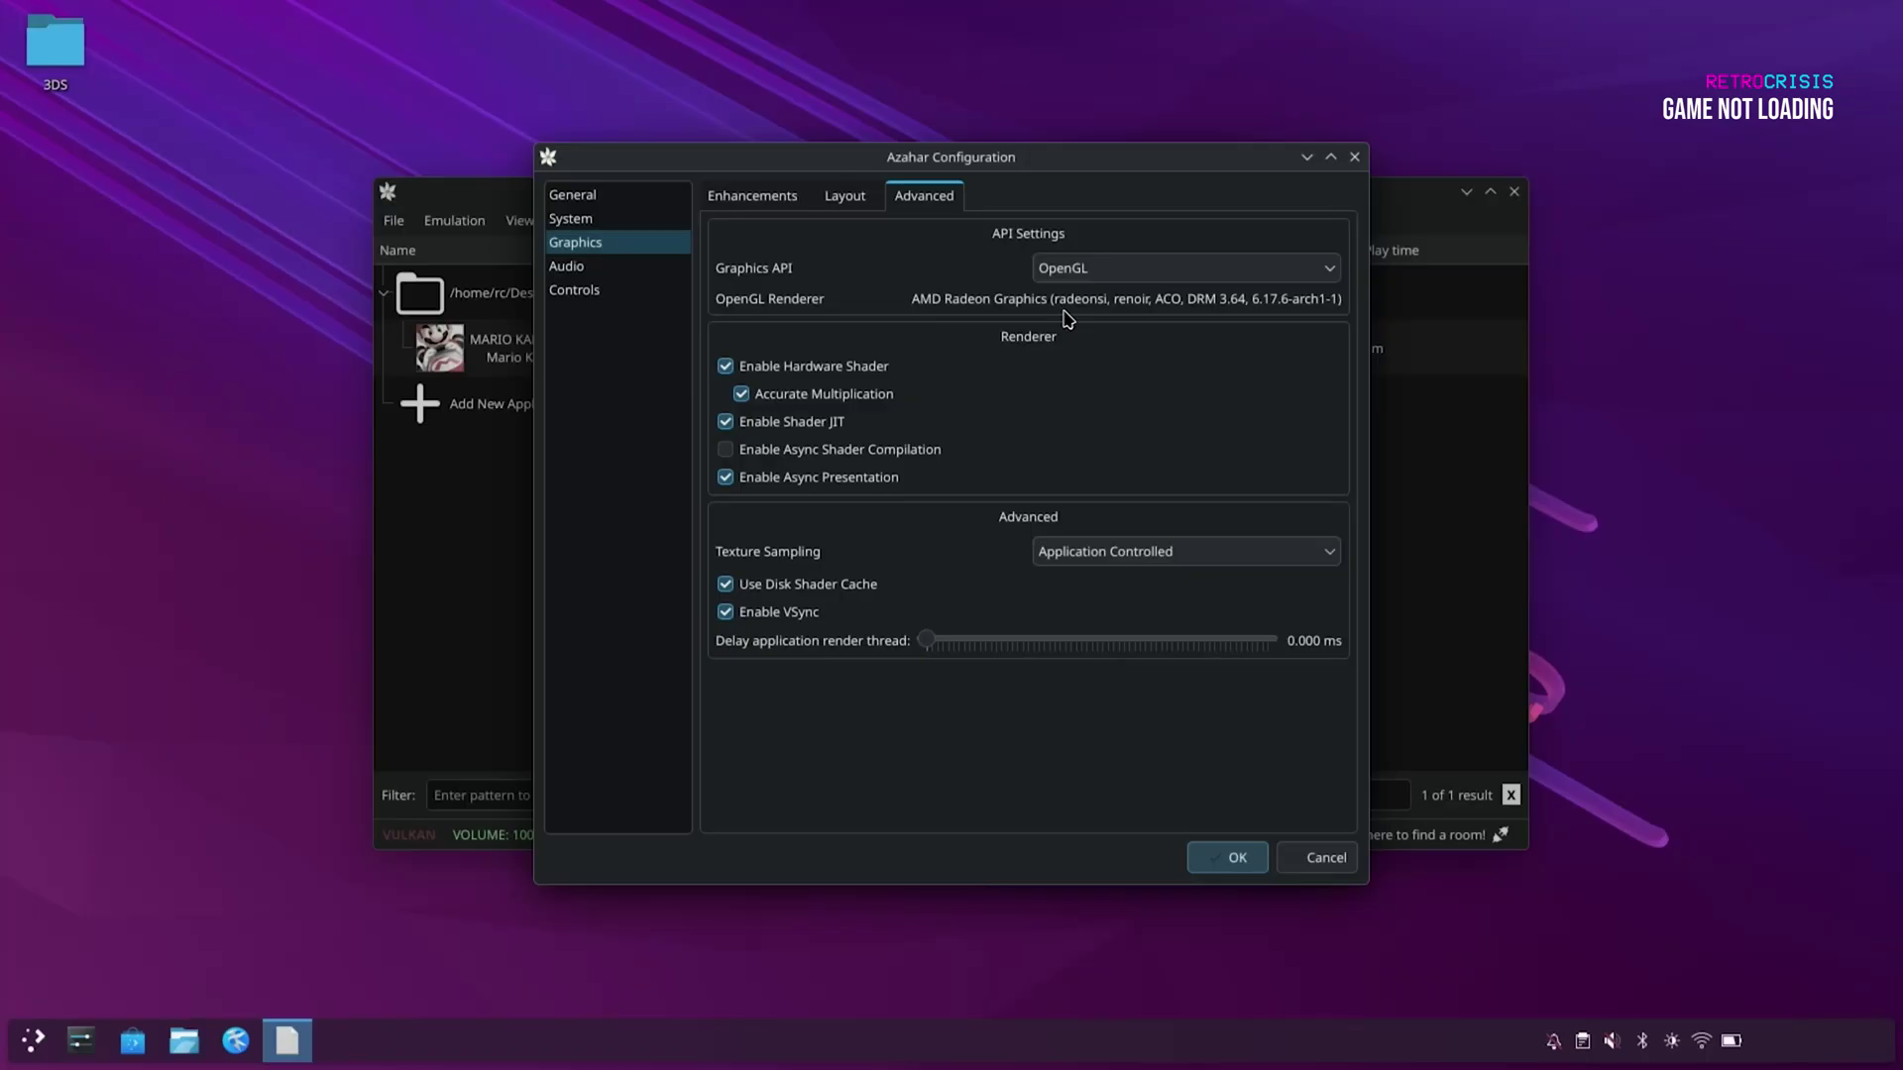
{"action": "left_click", "coordinate": [1217, 864]}
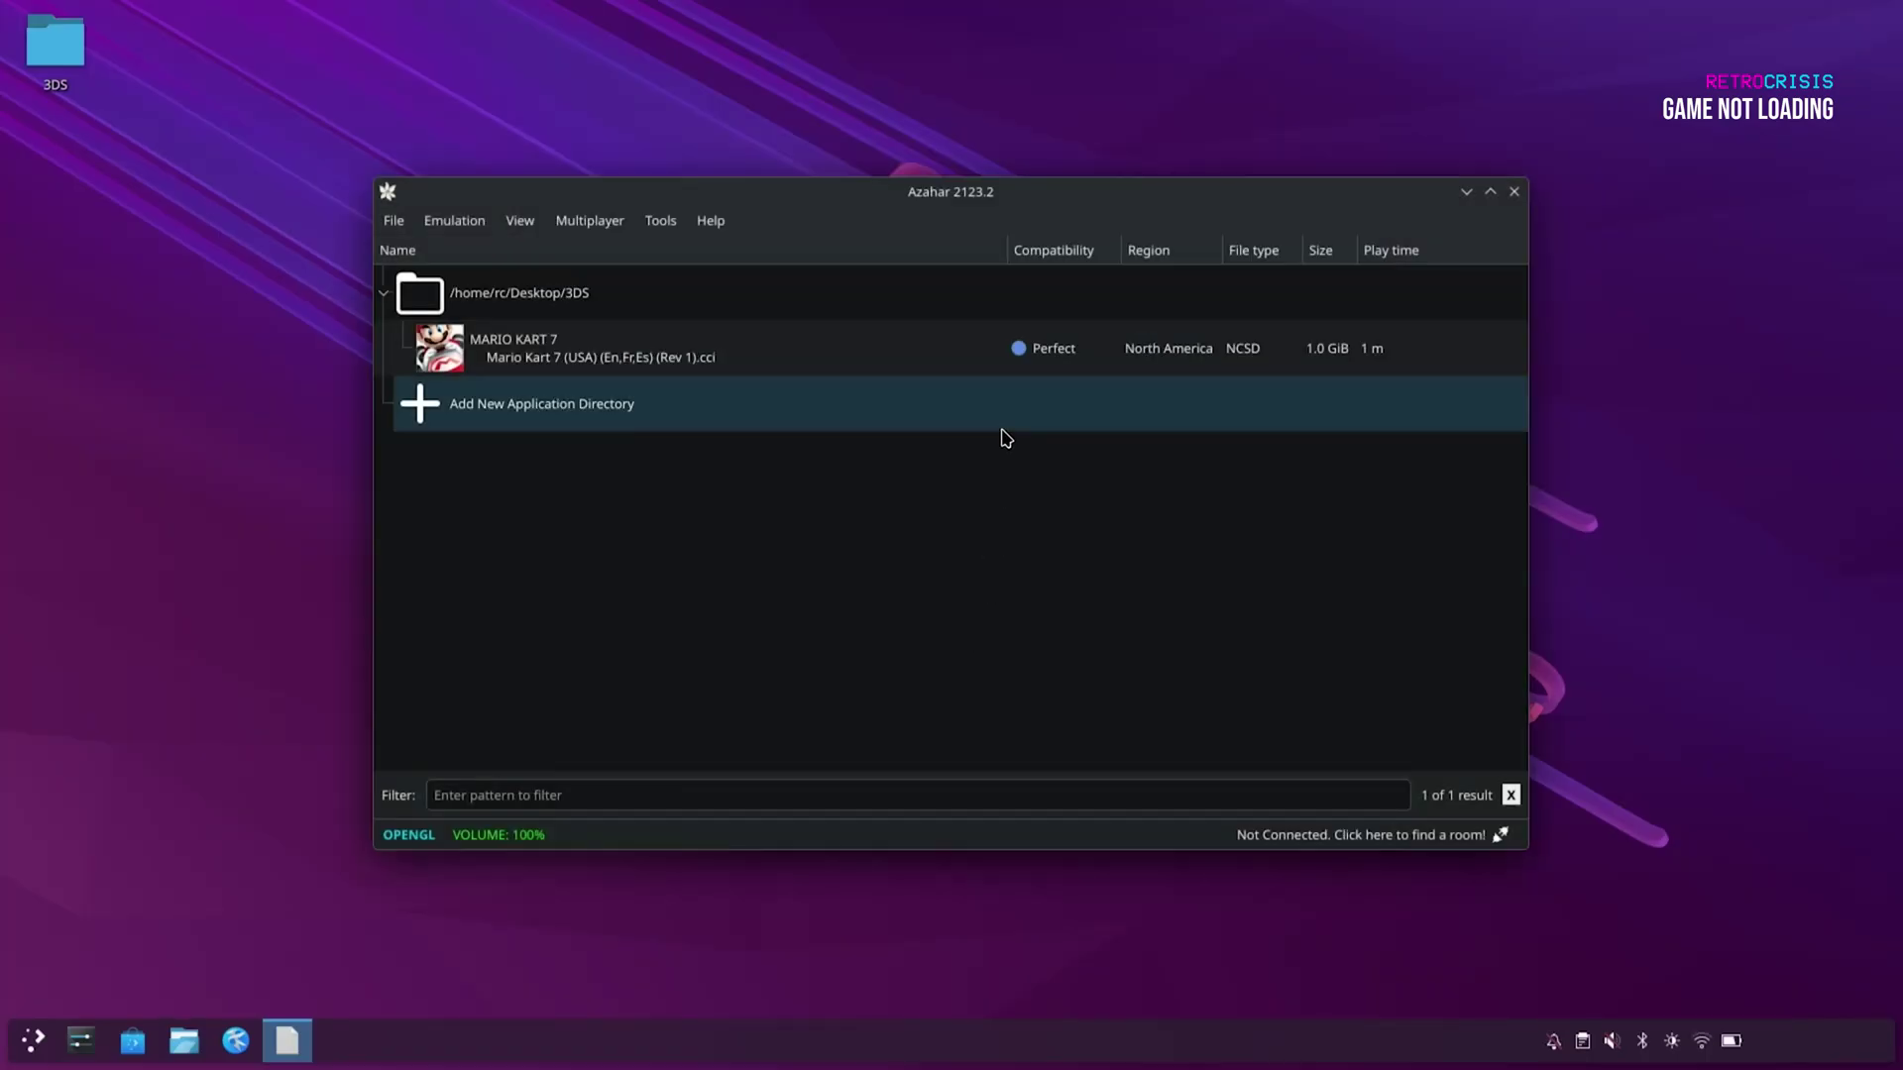
Launch Mario Kart 7, maximize the emulator window, and acknowledge the game's Mii Maker notice on the emulated touch screen.
{"action": "double_click", "coordinate": [849, 358]}
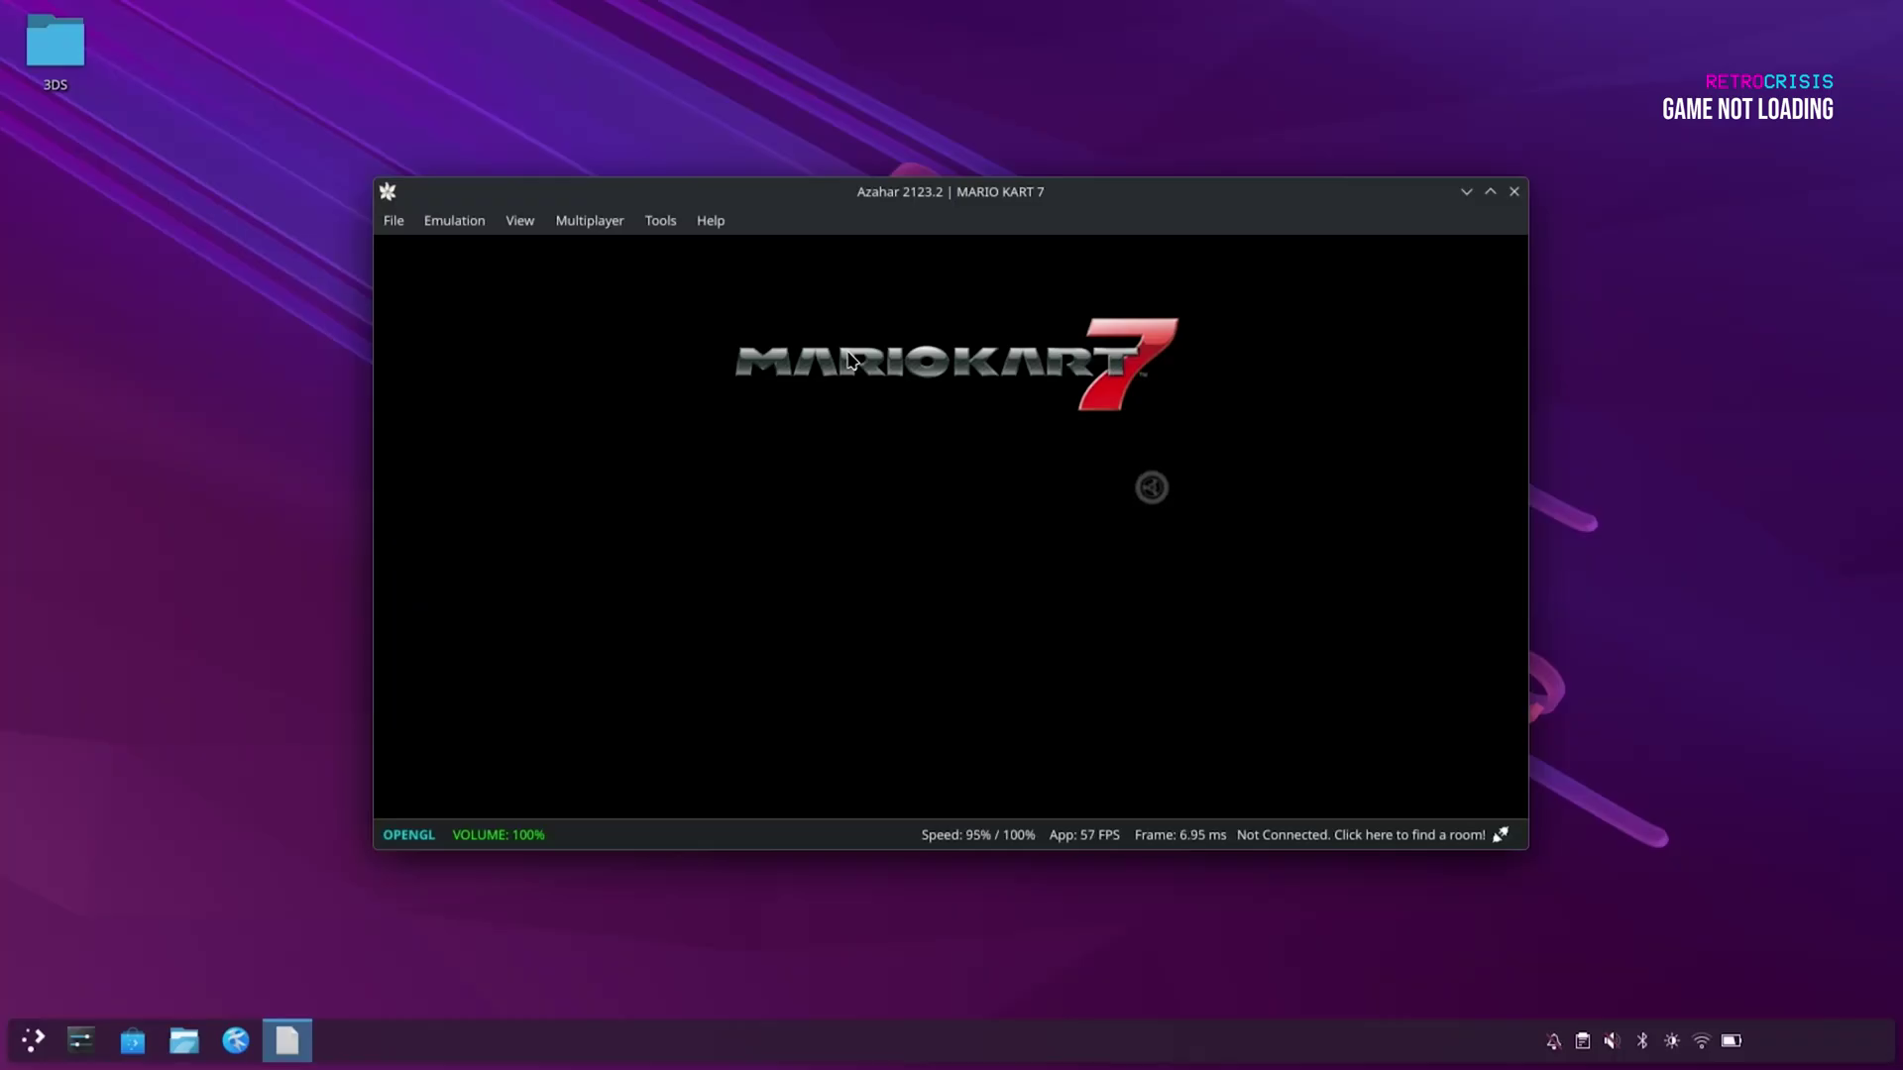
{"action": "left_click", "coordinate": [1490, 191]}
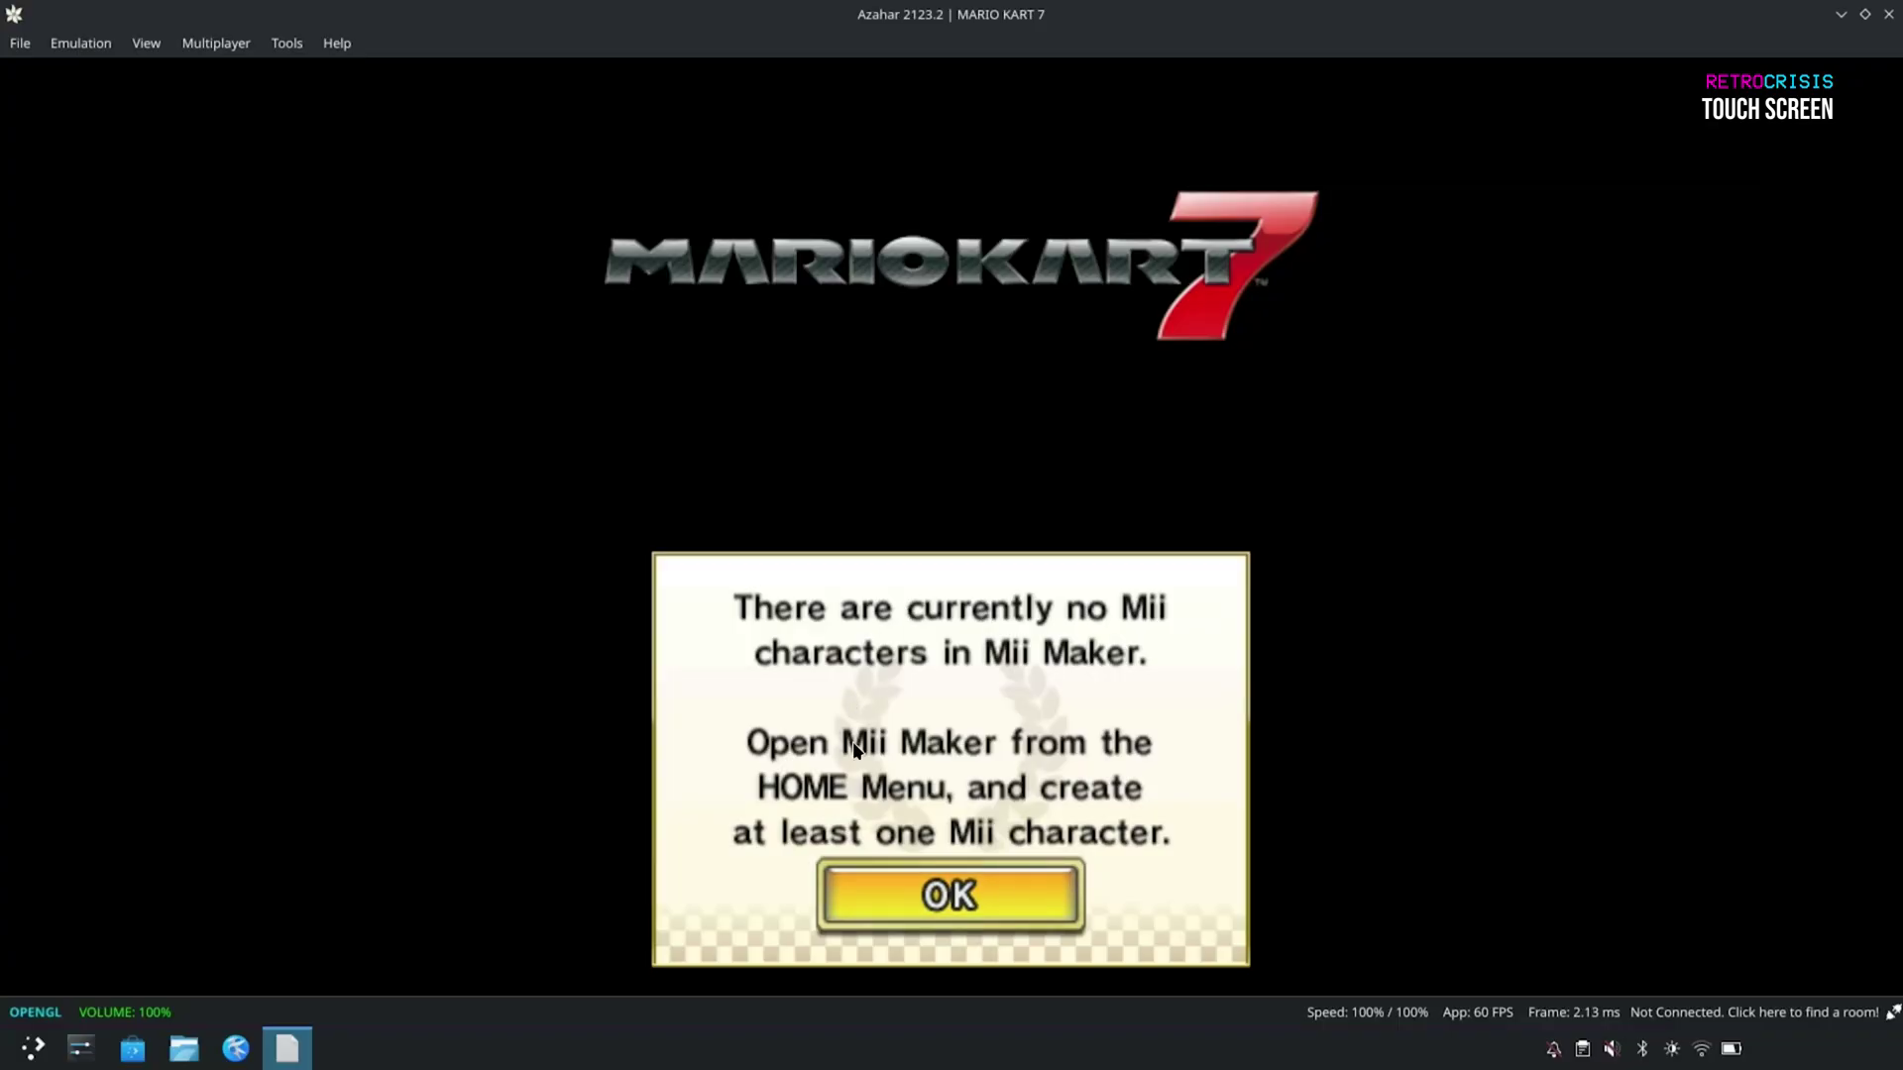
{"action": "left_click", "coordinate": [989, 904]}
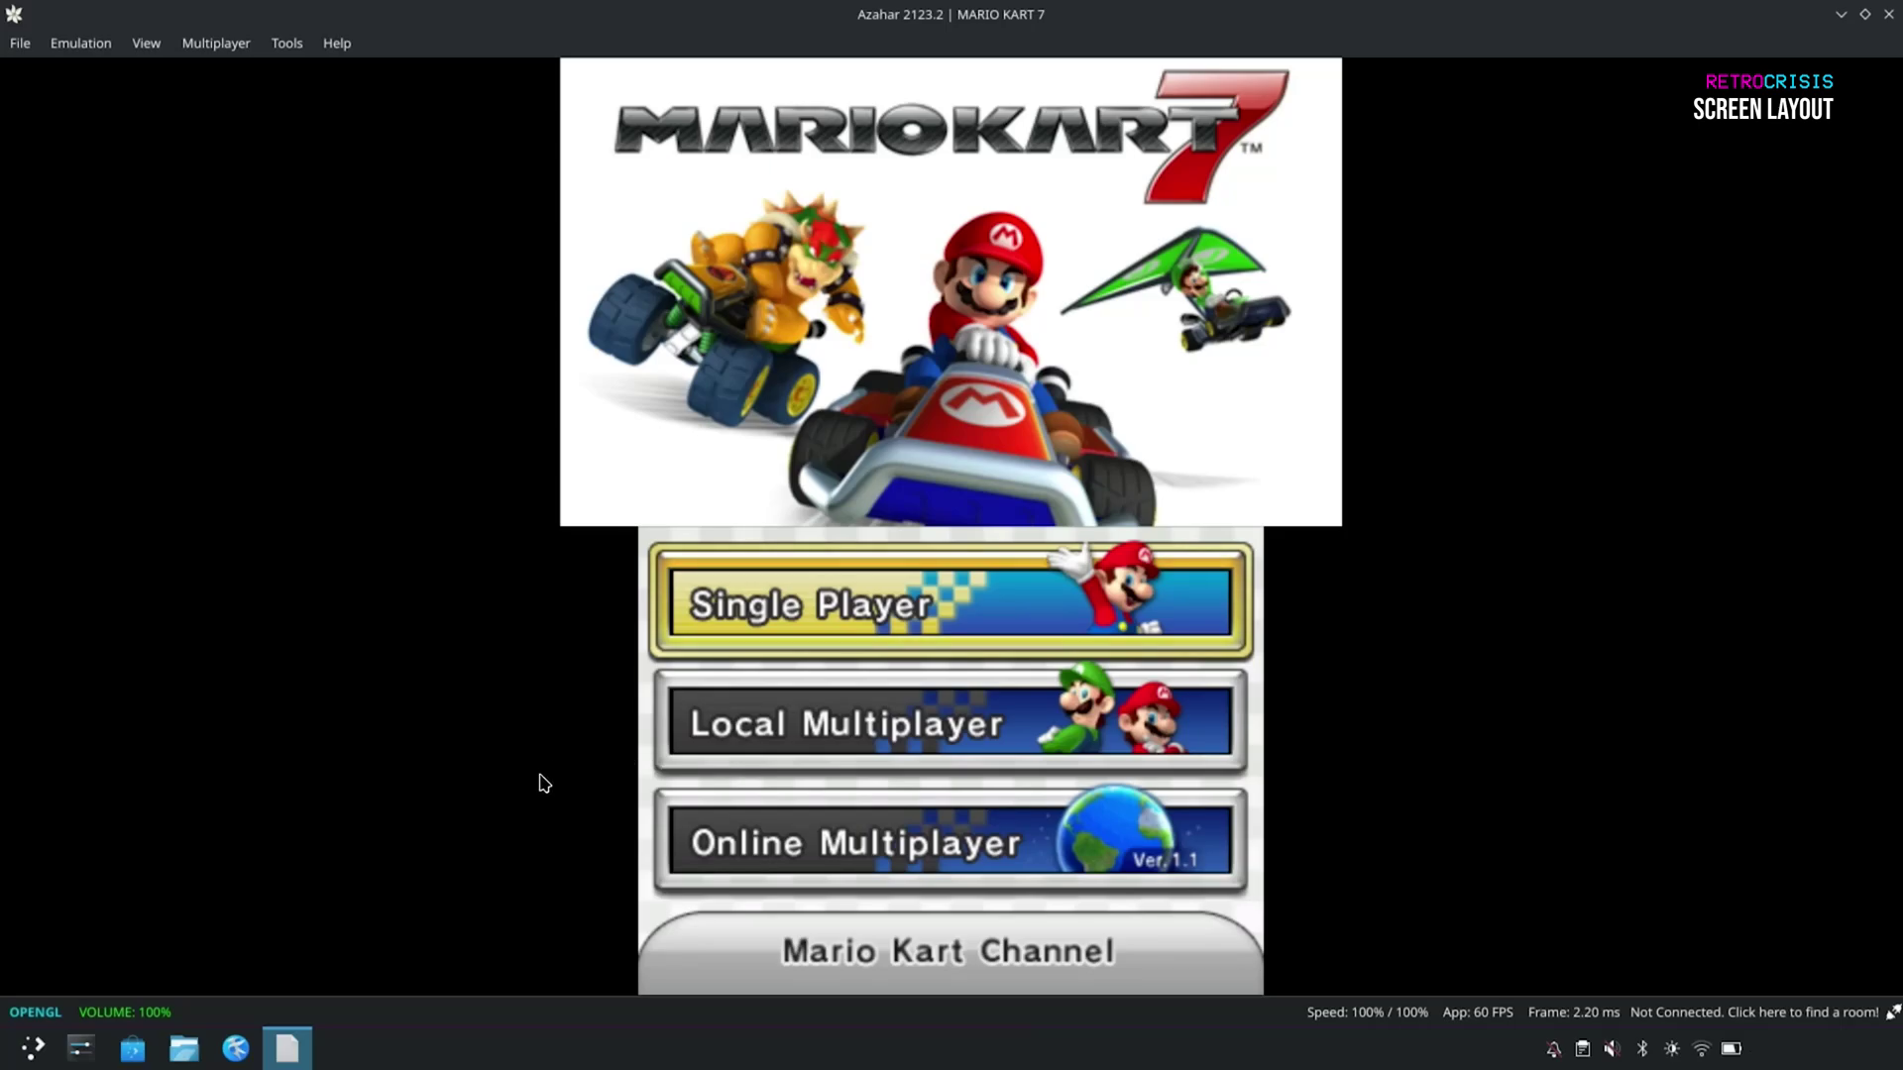
Switch the game's screen layout to Single Screen.
{"action": "left_click", "coordinate": [149, 46]}
{"action": "mouse_move", "coordinate": [266, 143]}
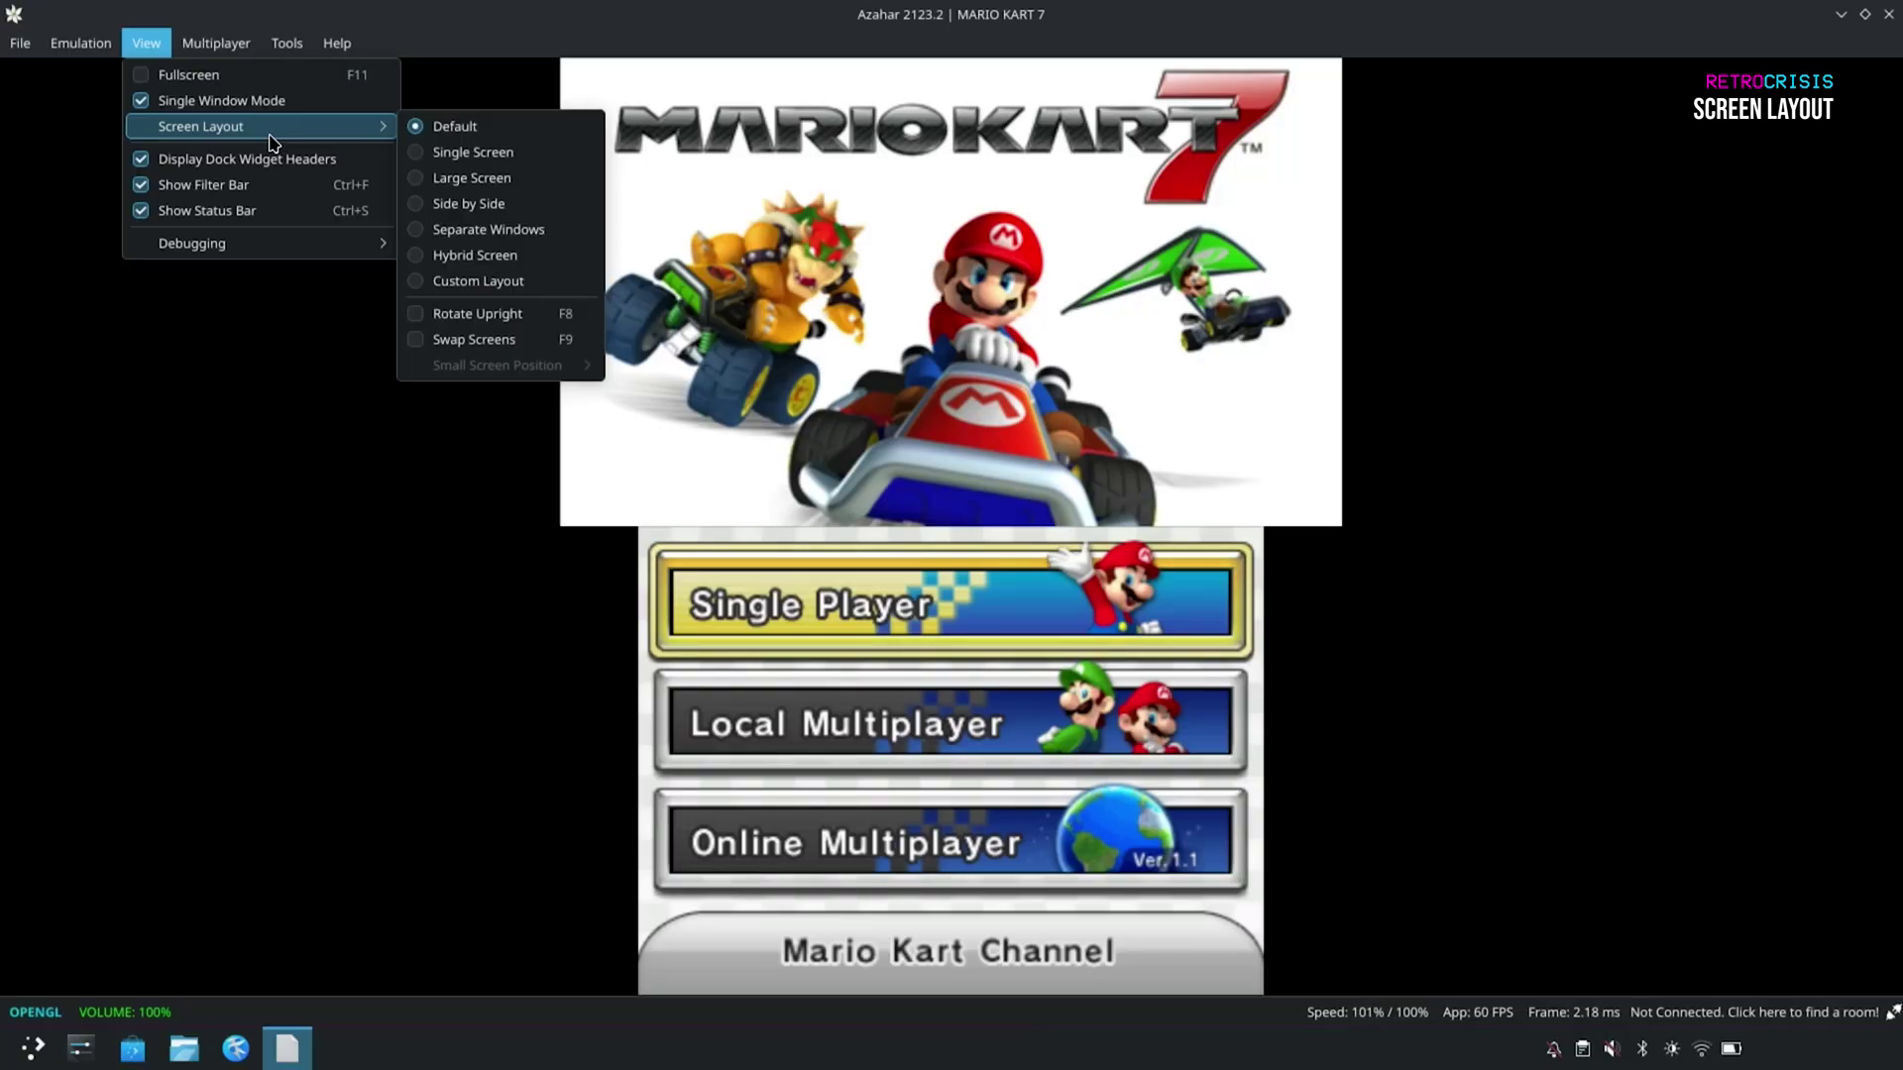
{"action": "left_click", "coordinate": [418, 151]}
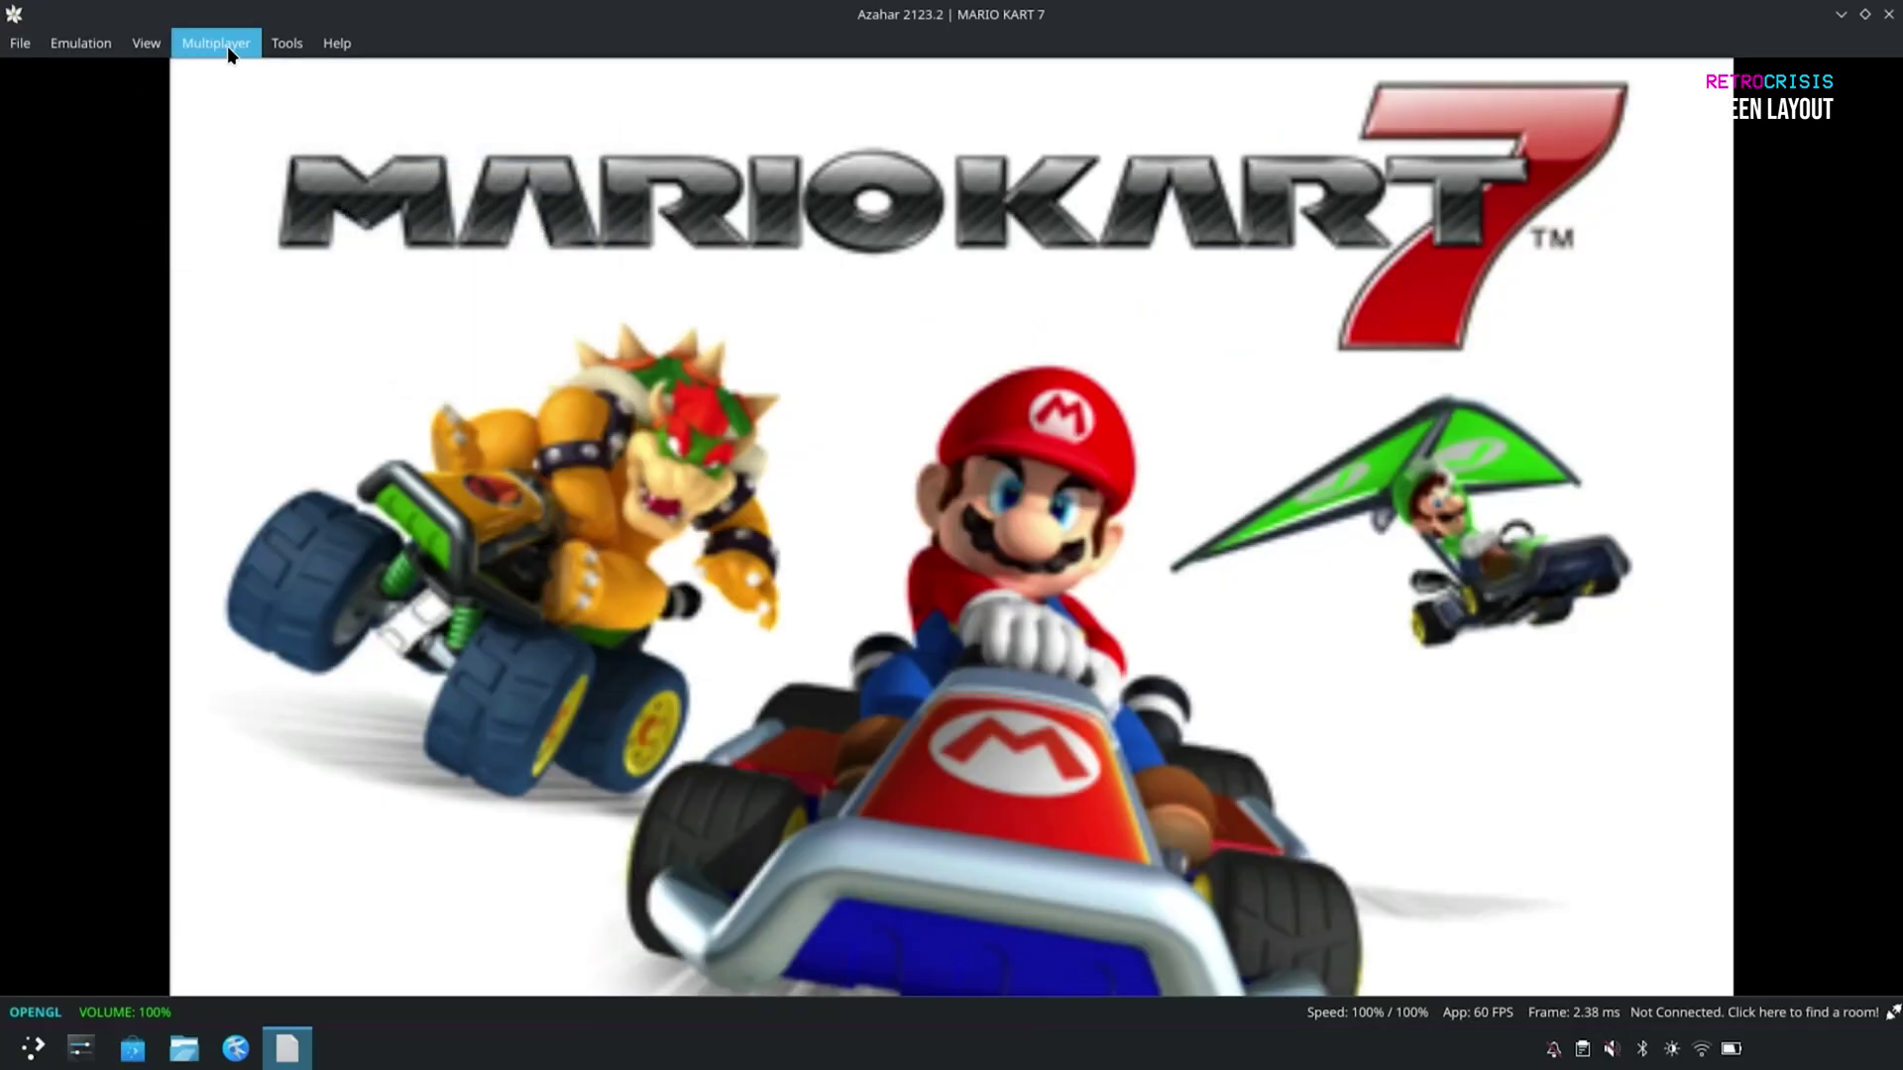
Change the game's screen layout to Large Screen, trying Side by Side as well.
{"action": "left_click", "coordinate": [147, 42]}
{"action": "mouse_move", "coordinate": [266, 126]}
{"action": "left_click", "coordinate": [448, 182]}
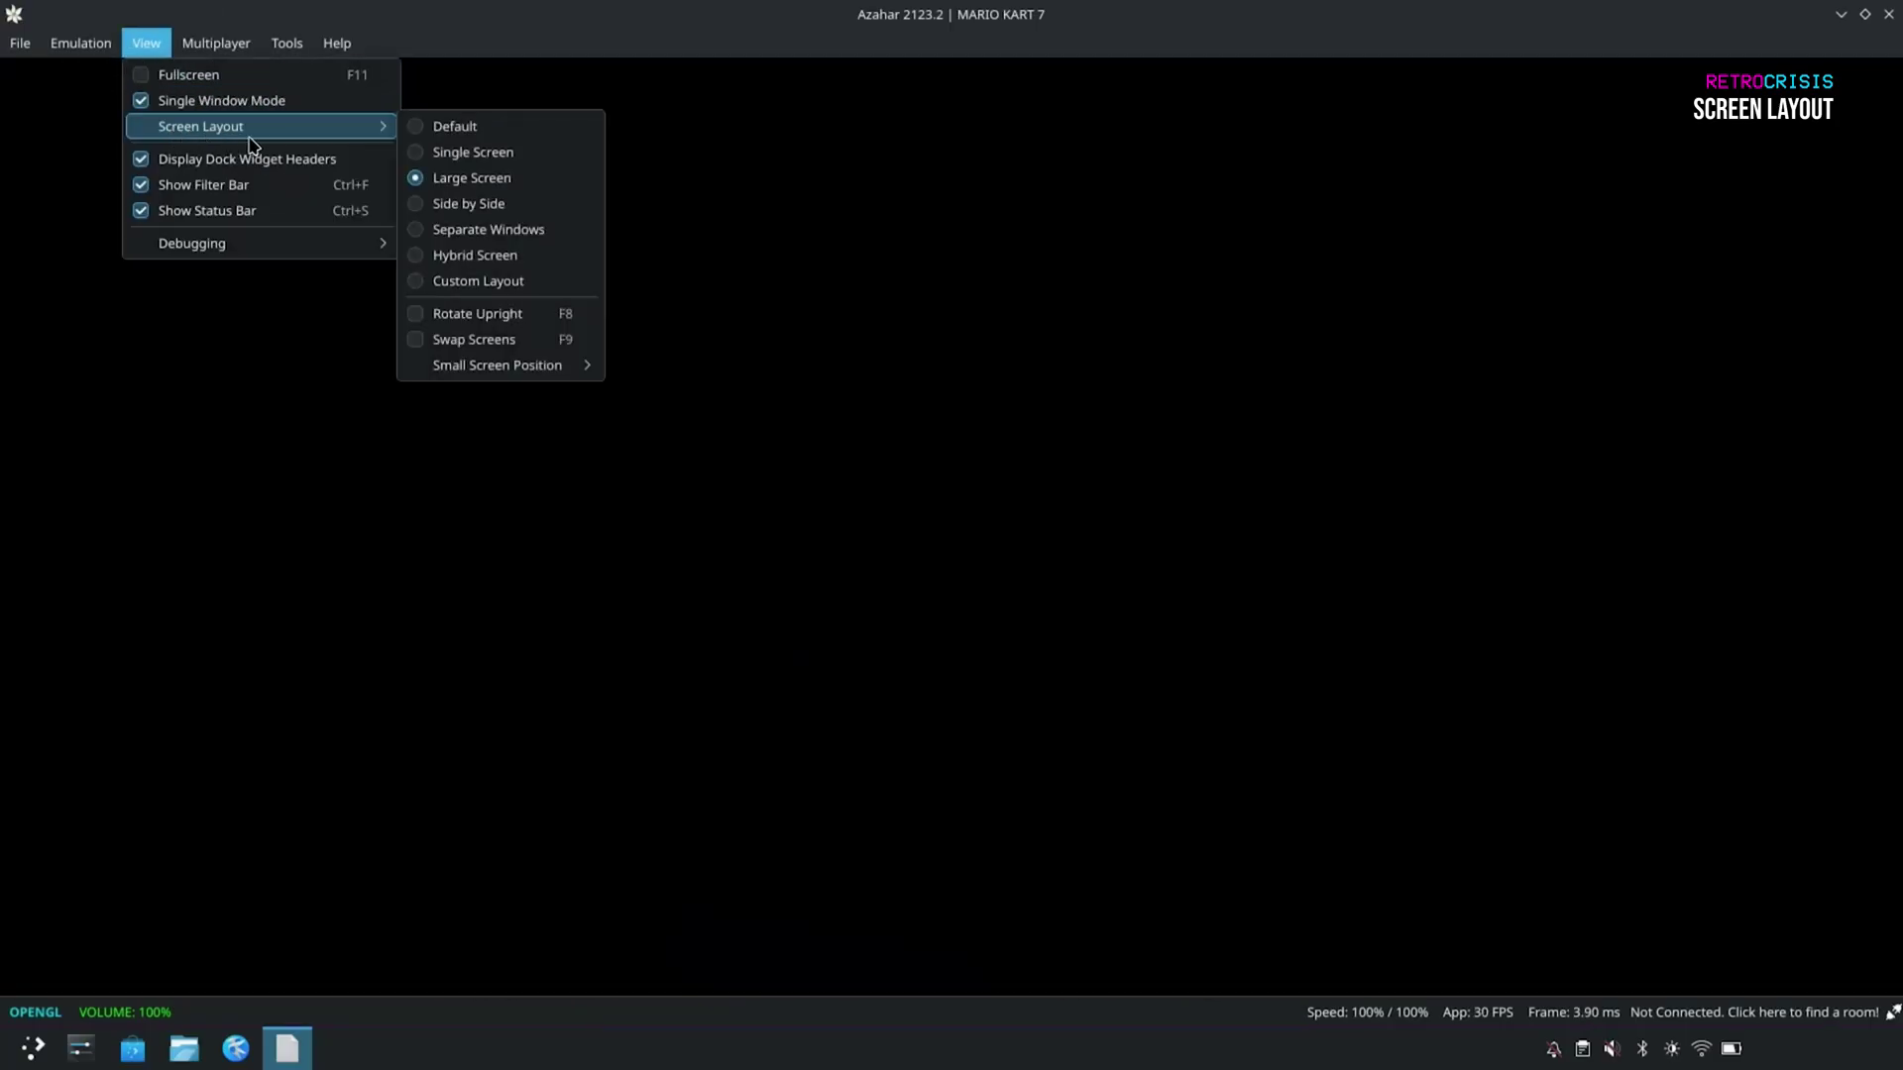
{"action": "left_click", "coordinate": [482, 211]}
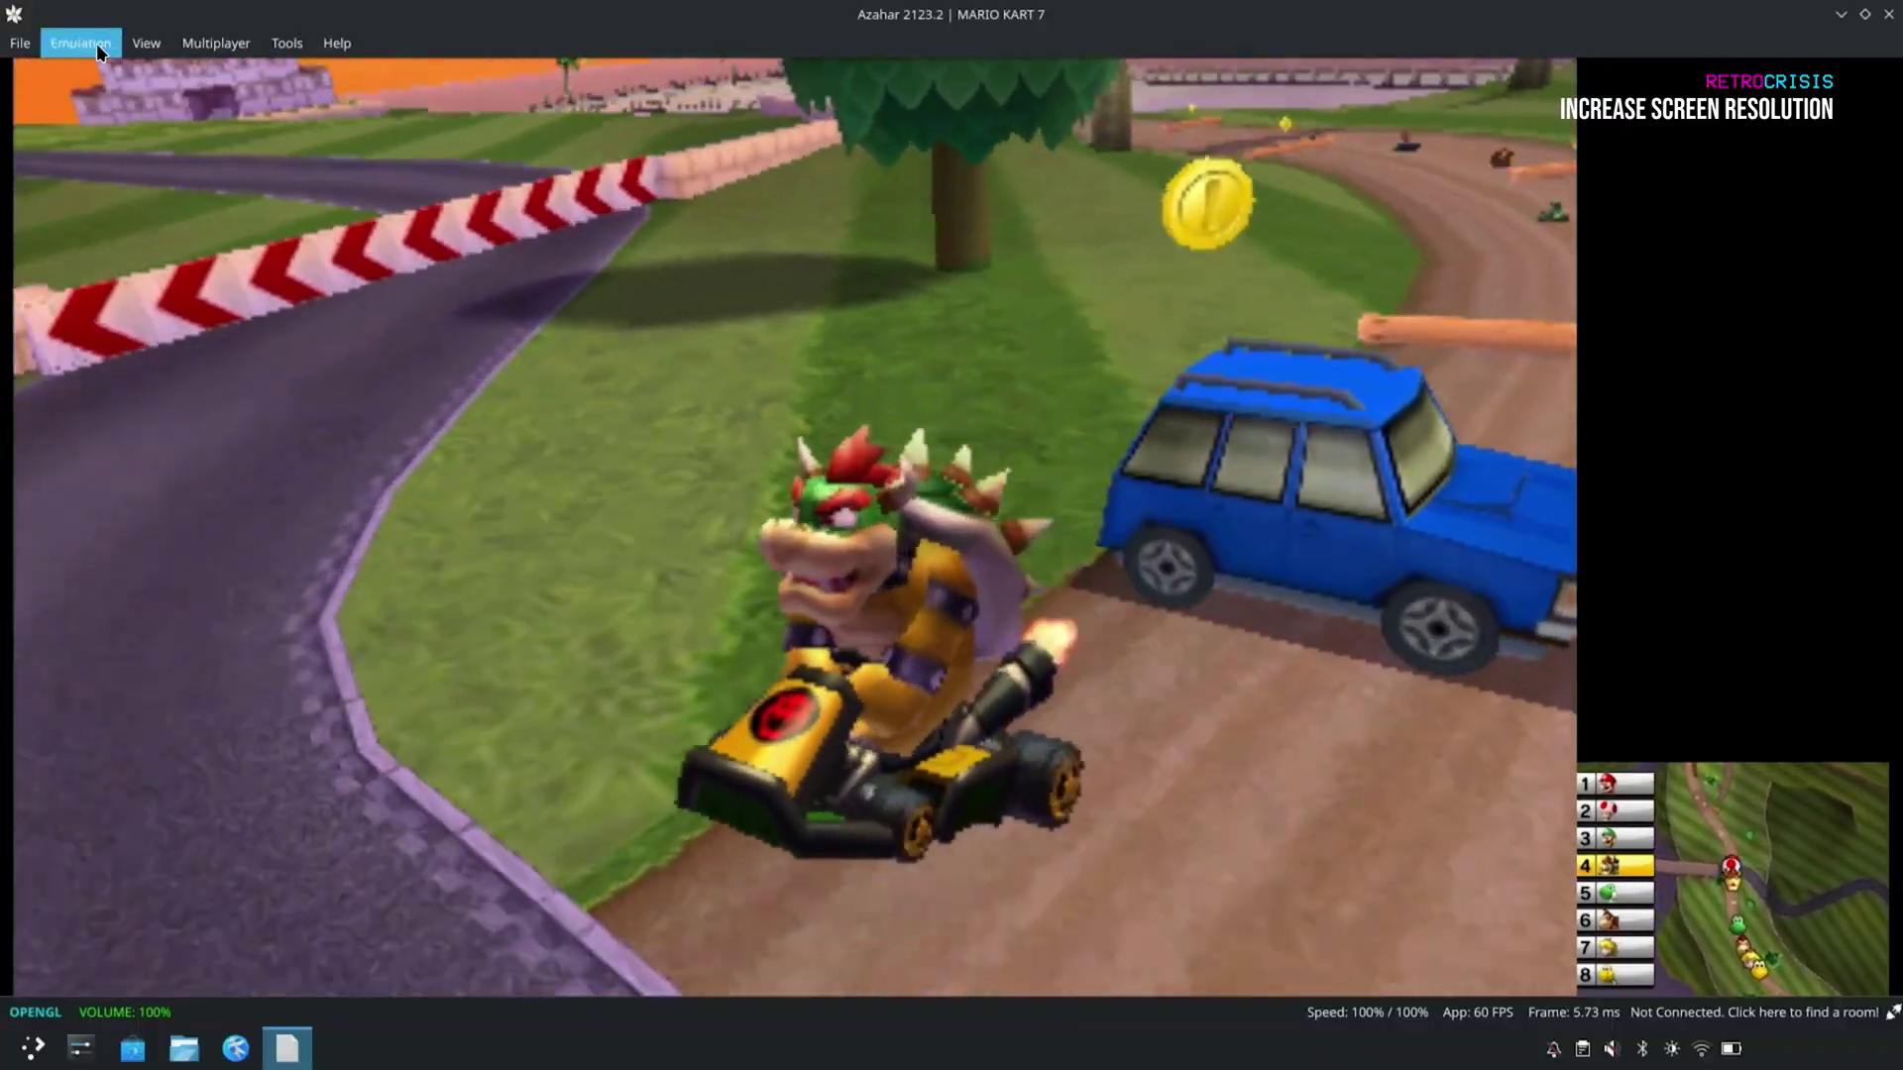
With the game running, set the internal resolution to 4x Native (1600x960) in the graphics enhancement settings and save.
{"action": "left_click", "coordinate": [97, 44]}
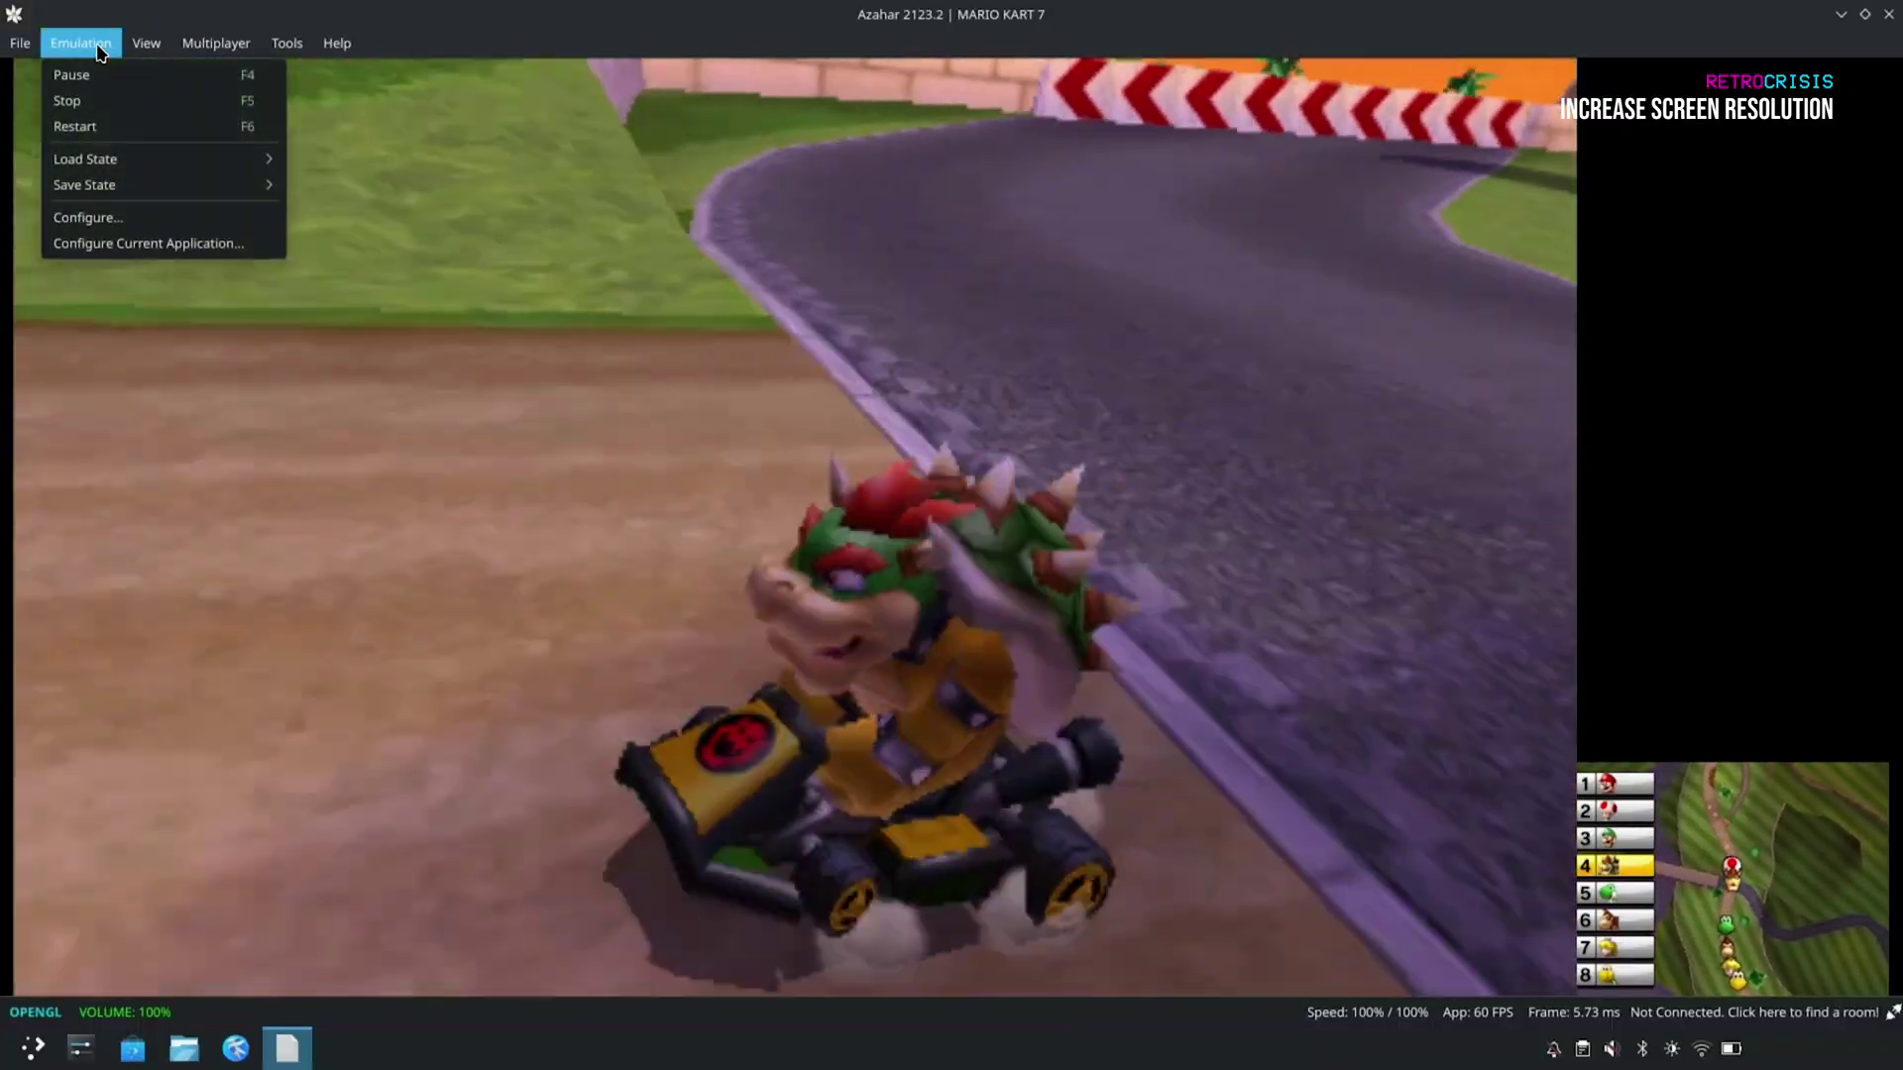
{"action": "left_click", "coordinate": [74, 217]}
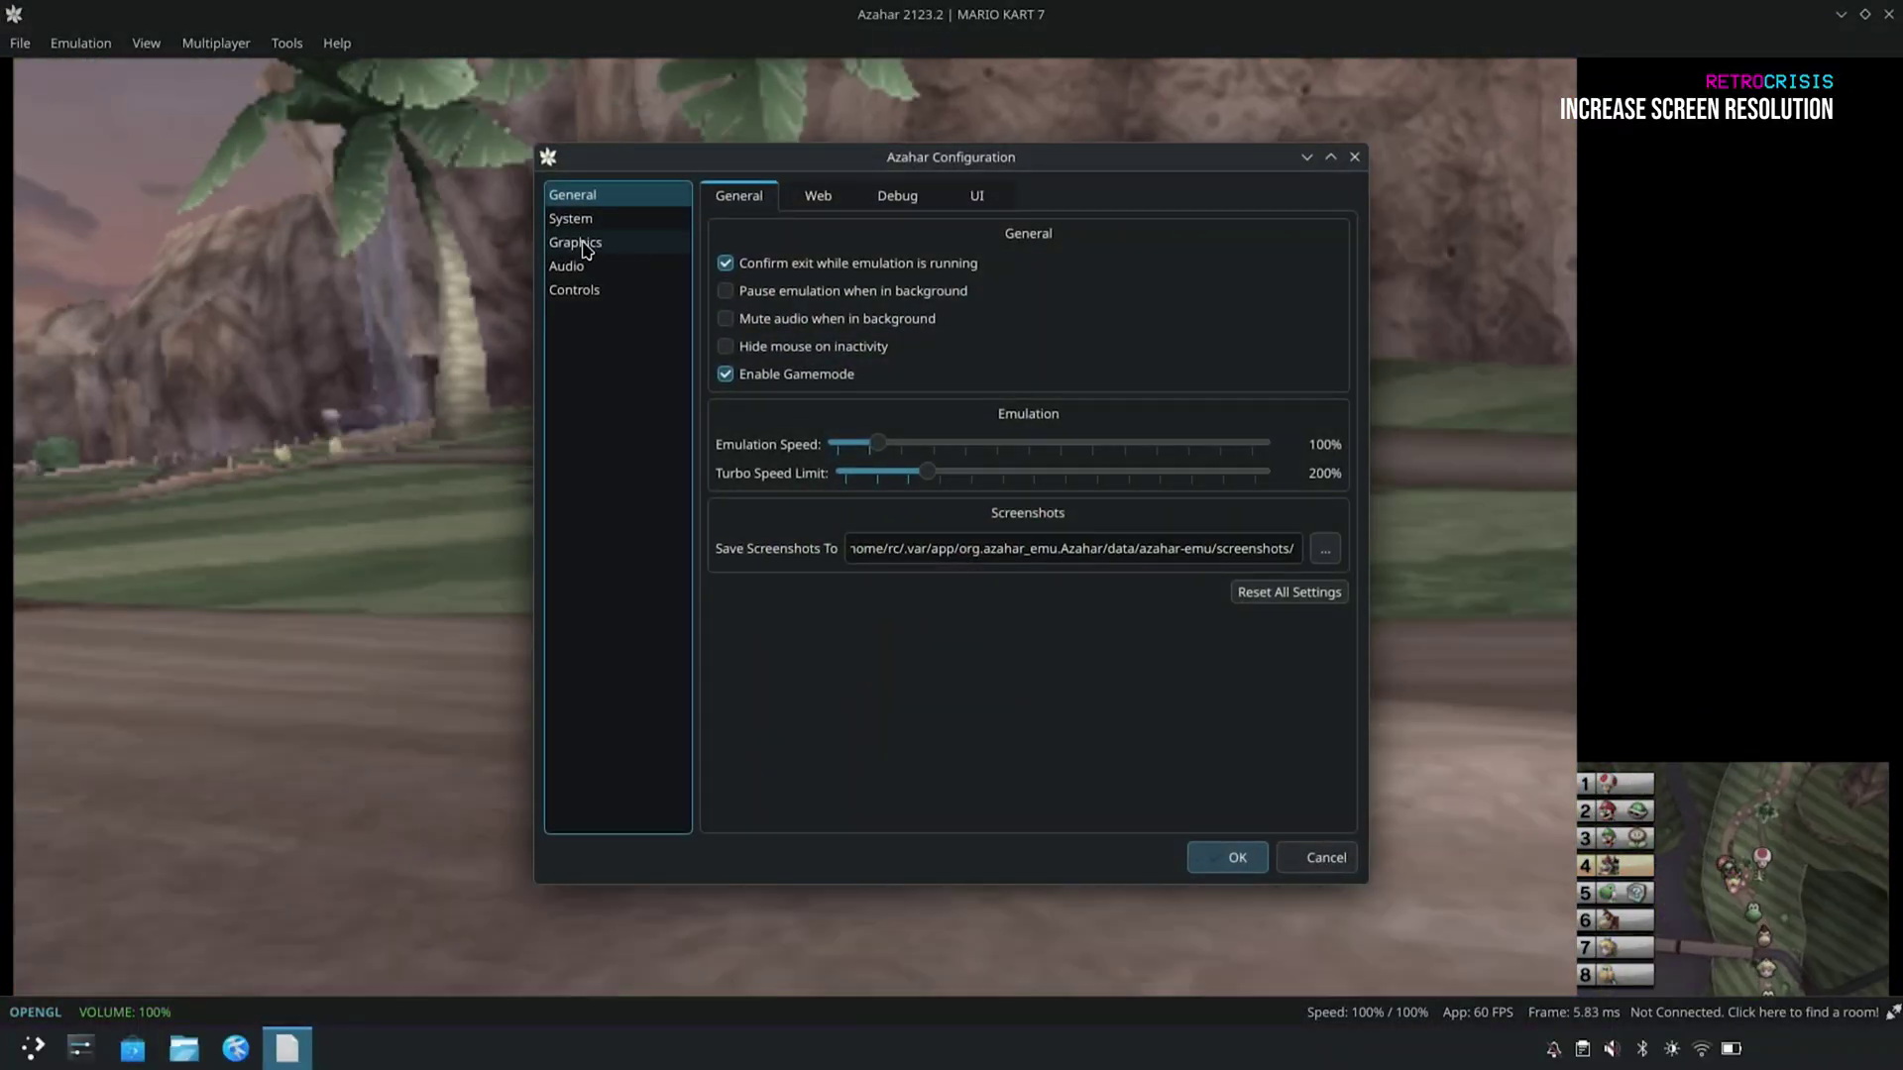
{"action": "left_click", "coordinate": [575, 242]}
{"action": "left_click", "coordinate": [1130, 269]}
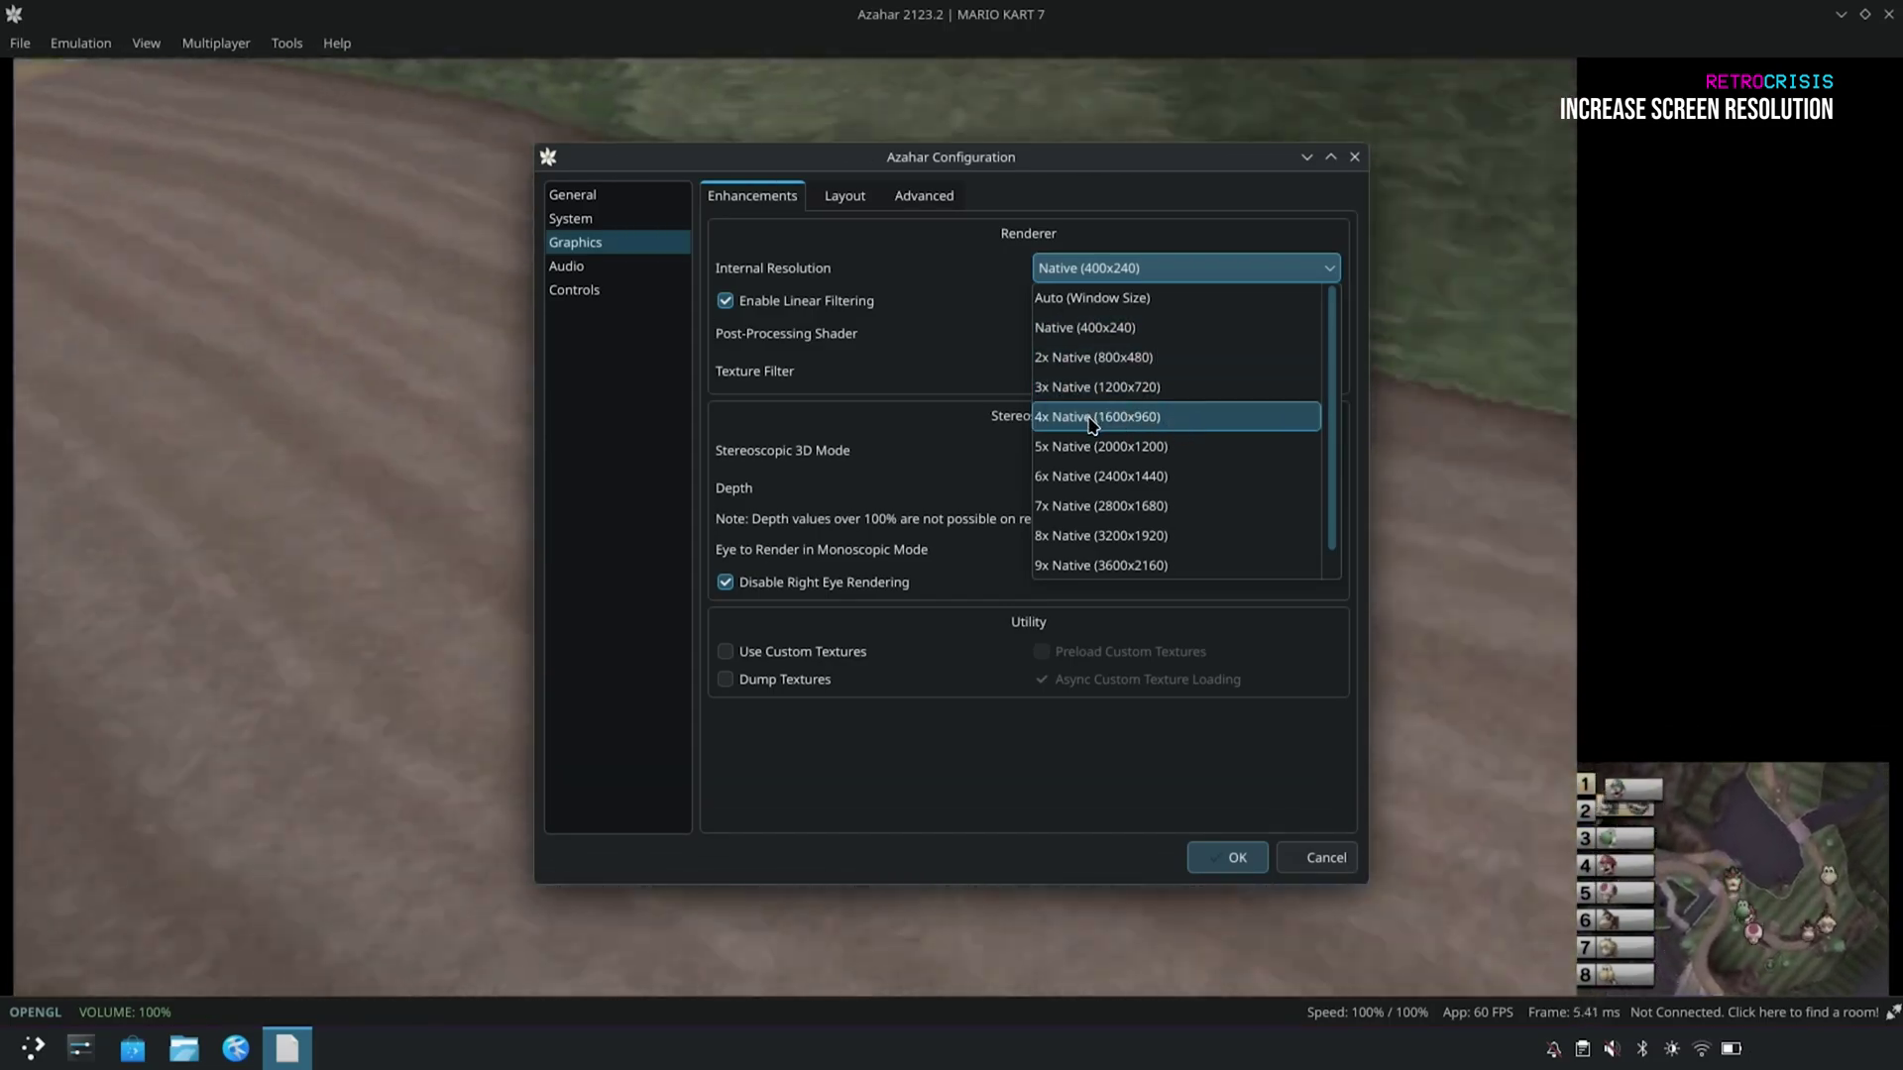
{"action": "left_click", "coordinate": [1092, 416]}
{"action": "left_click", "coordinate": [1234, 855]}
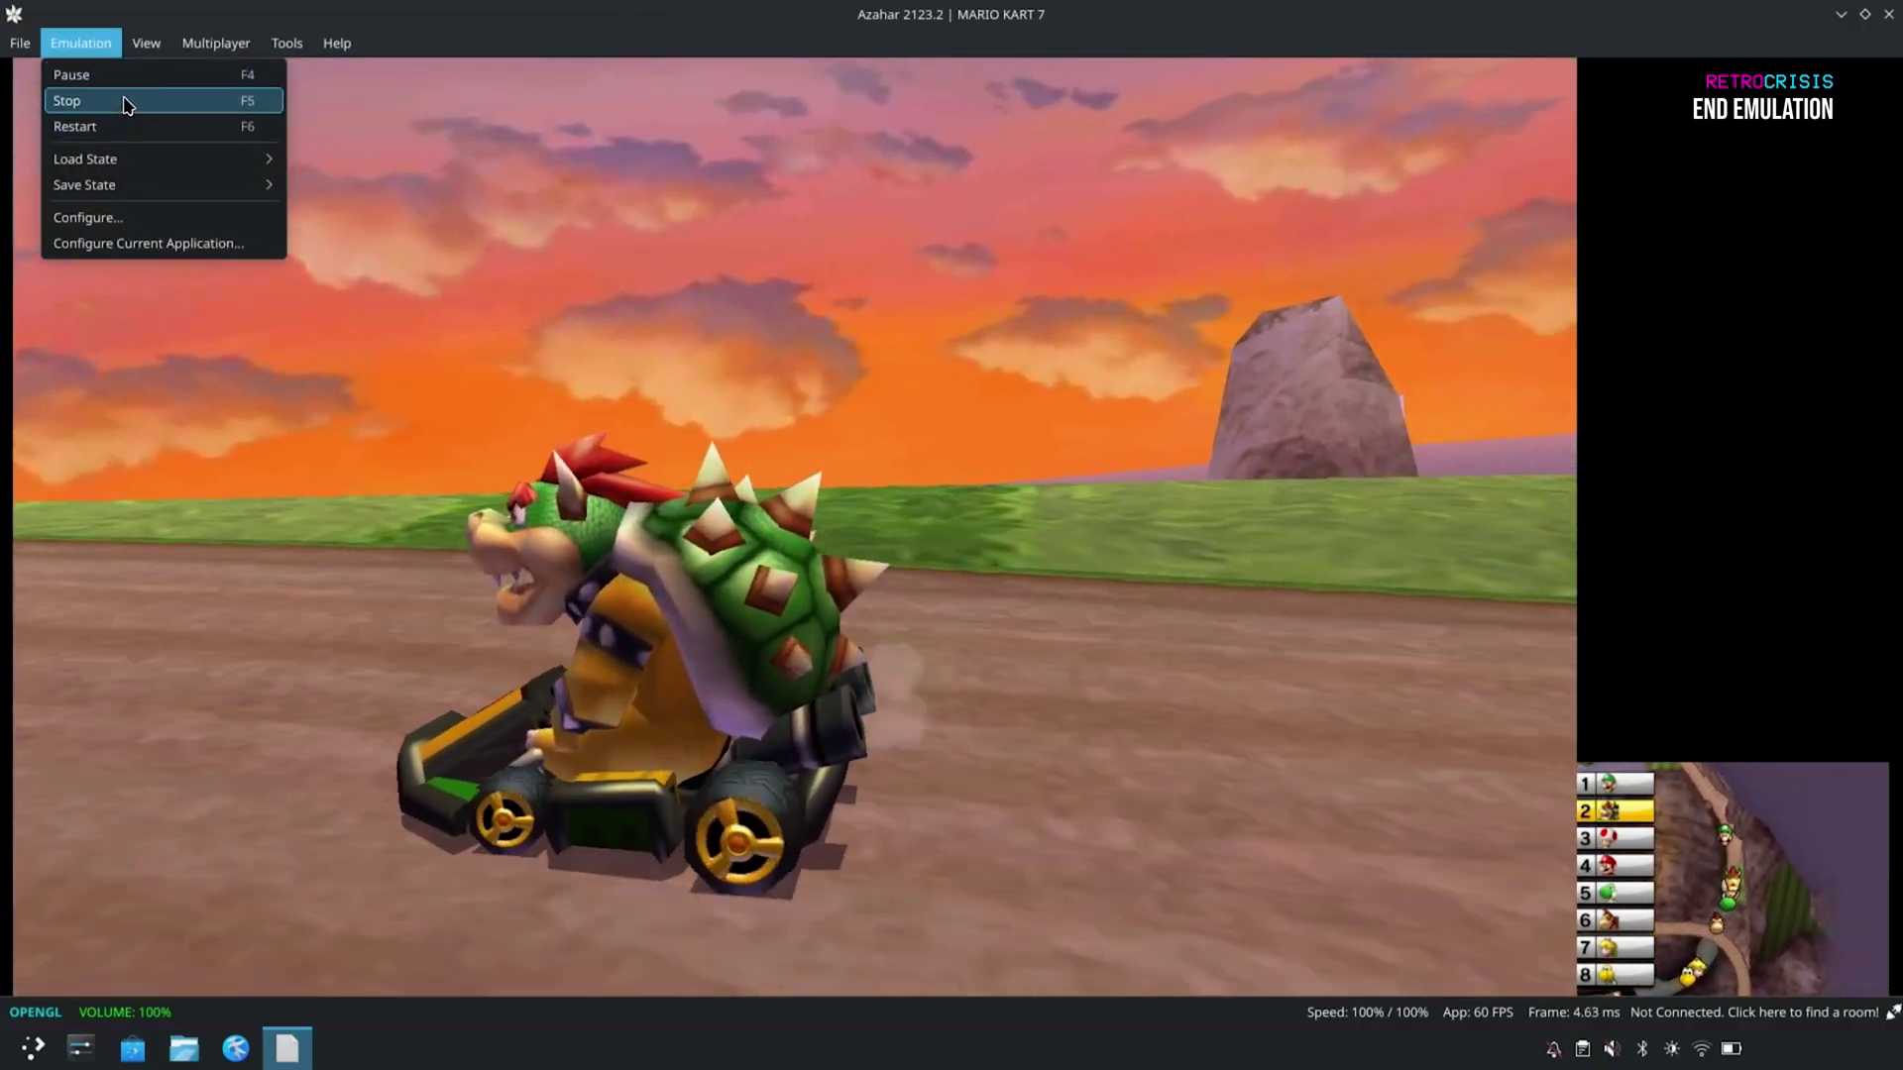
Stop the Mario Kart 7 emulation and return to the application list.
{"action": "left_click", "coordinate": [125, 103]}
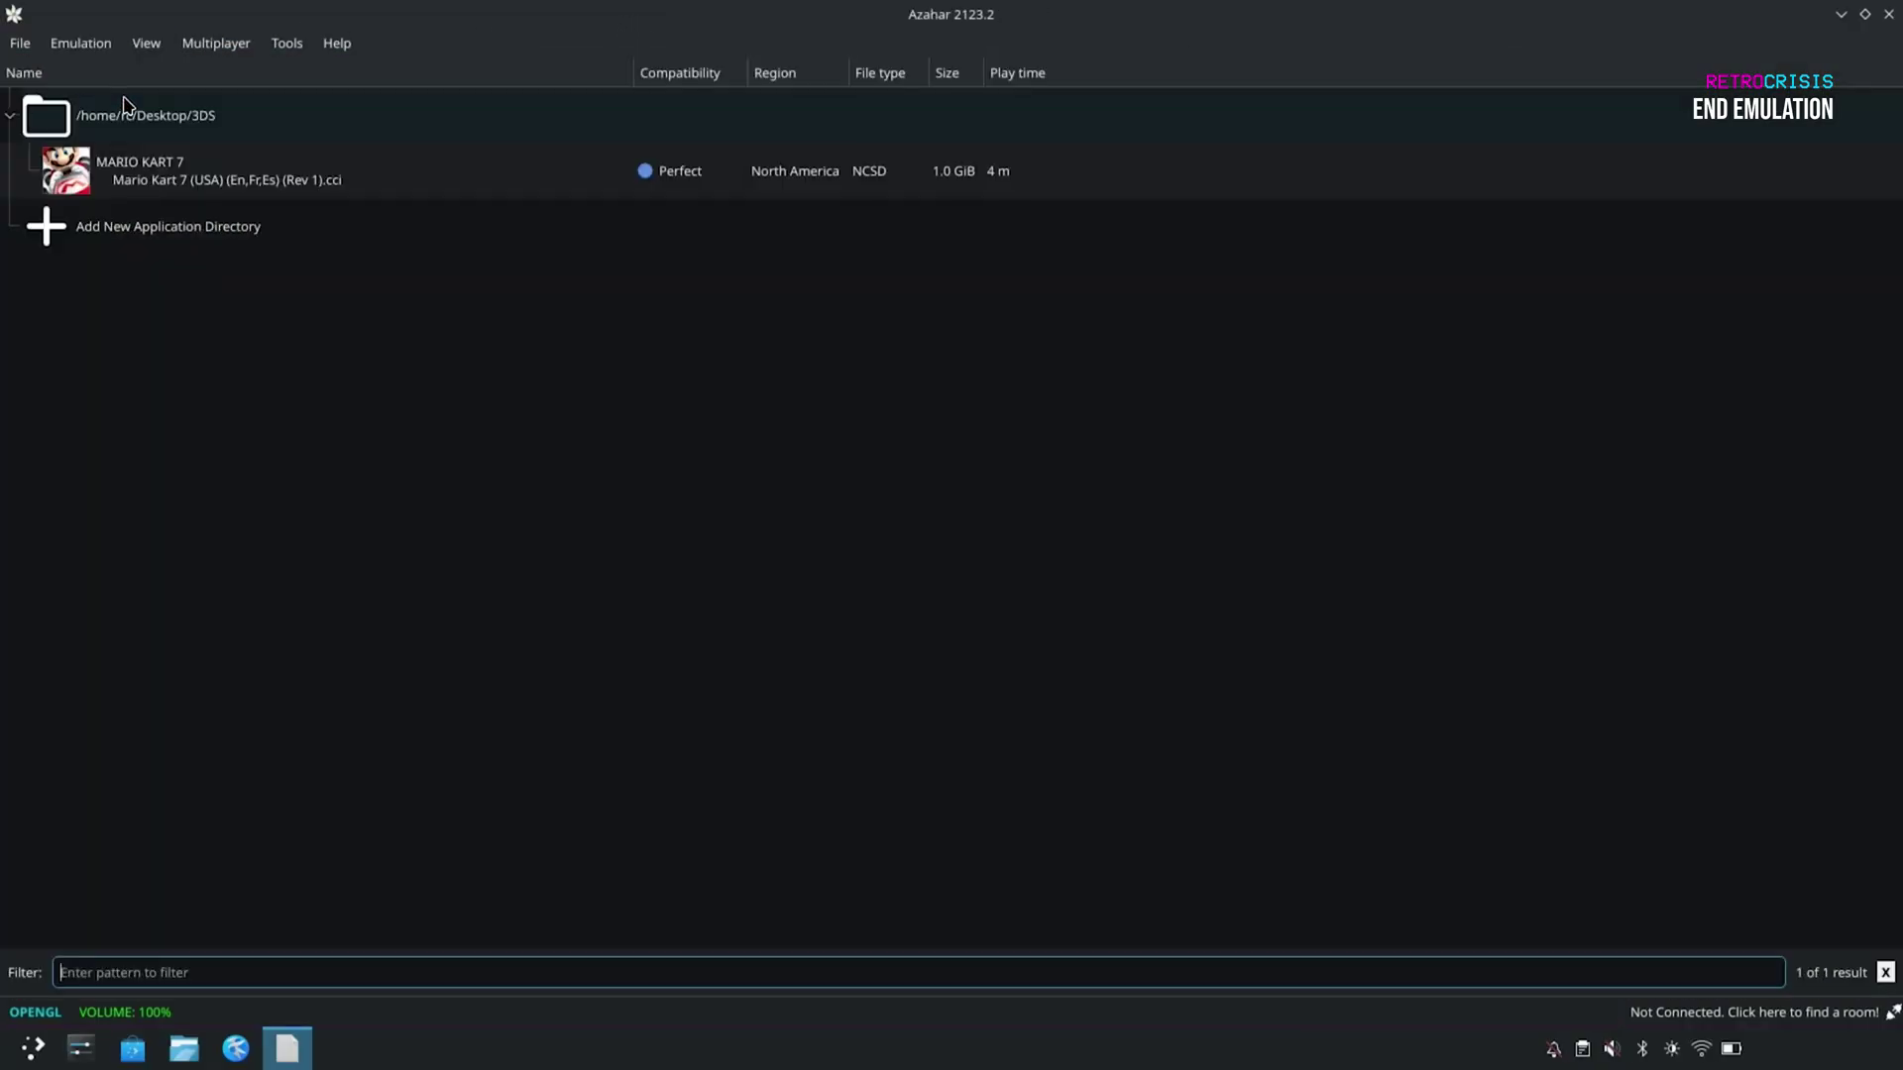